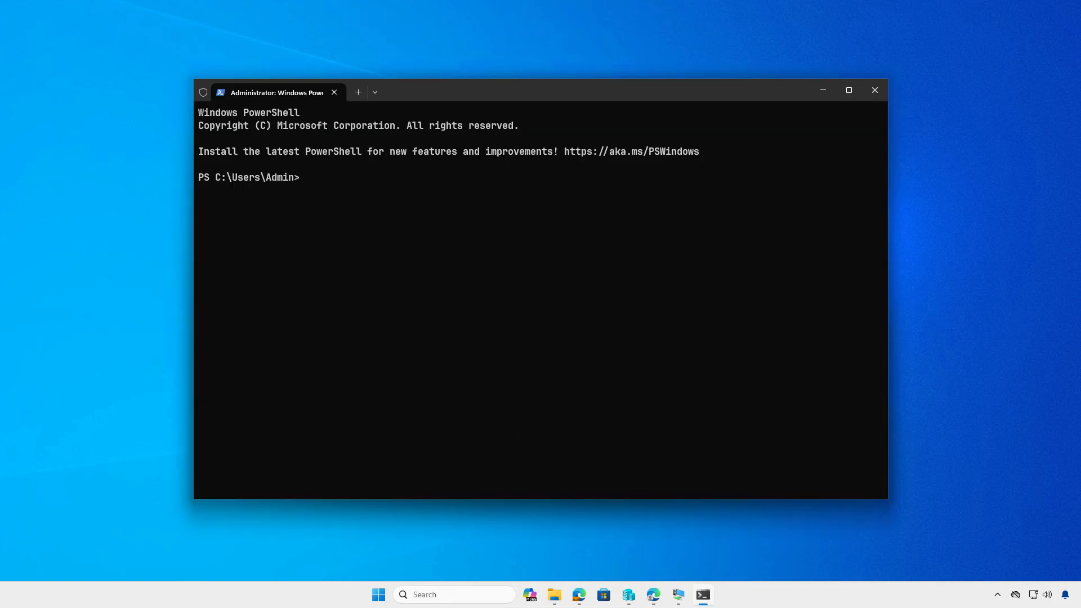
- Download the WinSCP.WinSCP package with winget using installer type wix, and open its WinSCP.WinSCP_6.3.7 folder in File Explorer's Downloads
type("winget download --id WinSCP.WinSCP --installer-type wix")
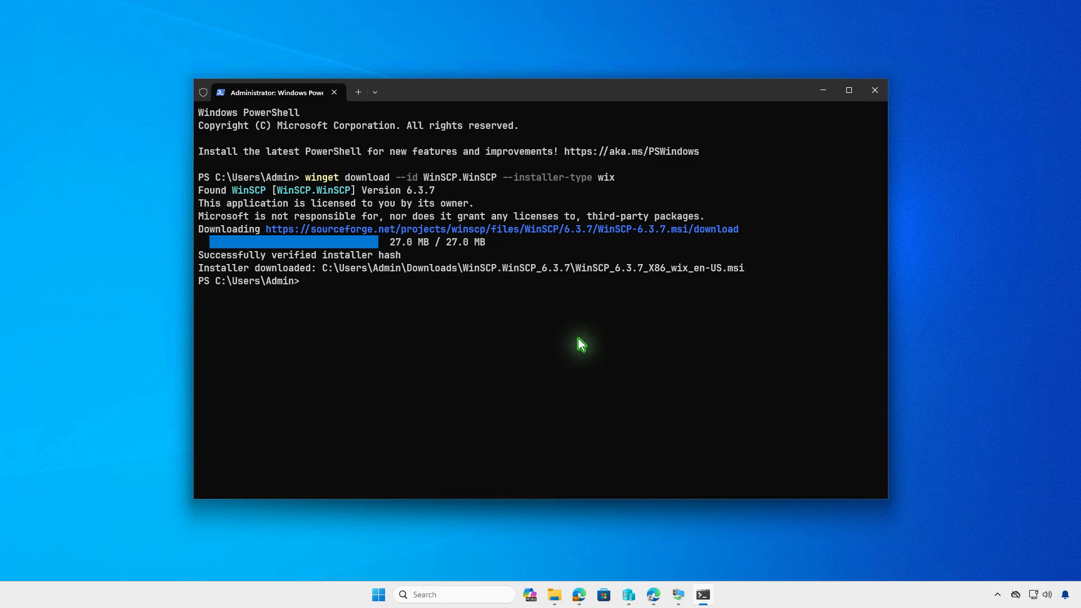
left_click(821, 95)
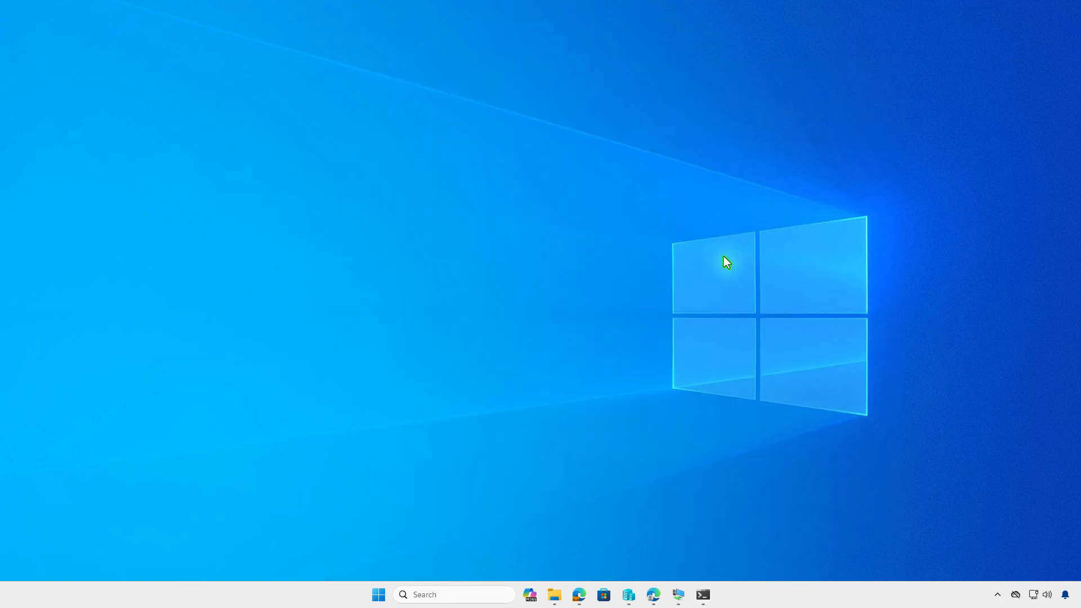
left_click(556, 594)
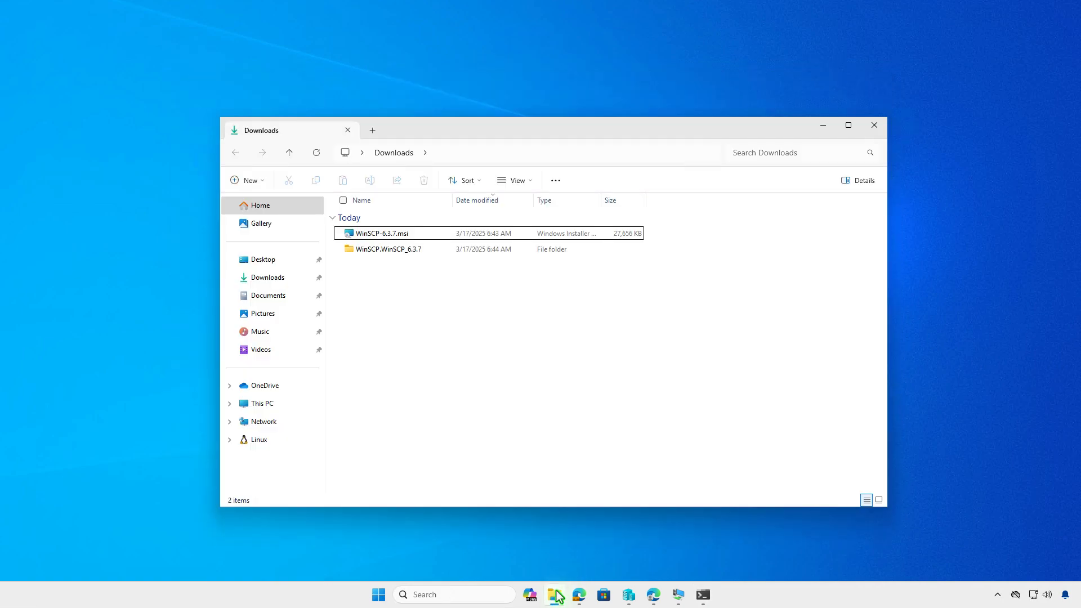
double_click(511, 251)
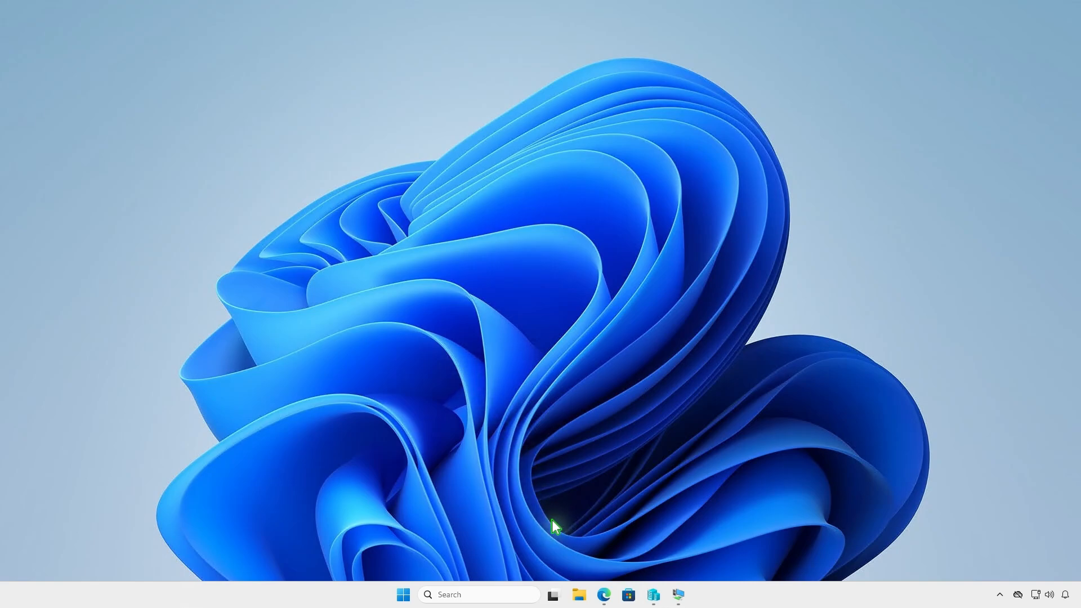
- Create a folder named Intune on the DATA (D:) drive in File Explorer and open it
key("super+e")
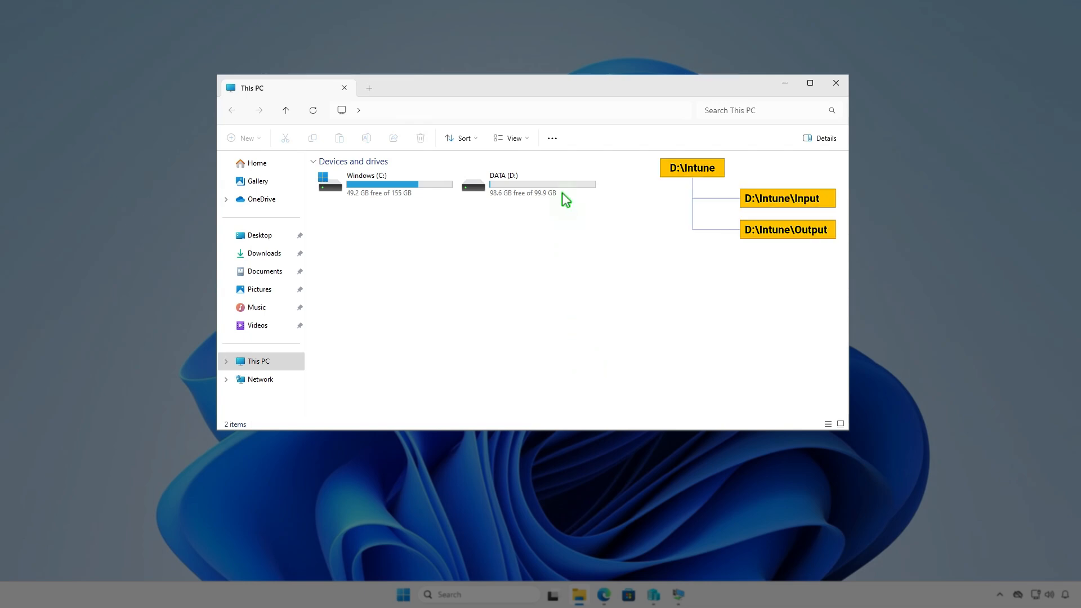
double_click(563, 188)
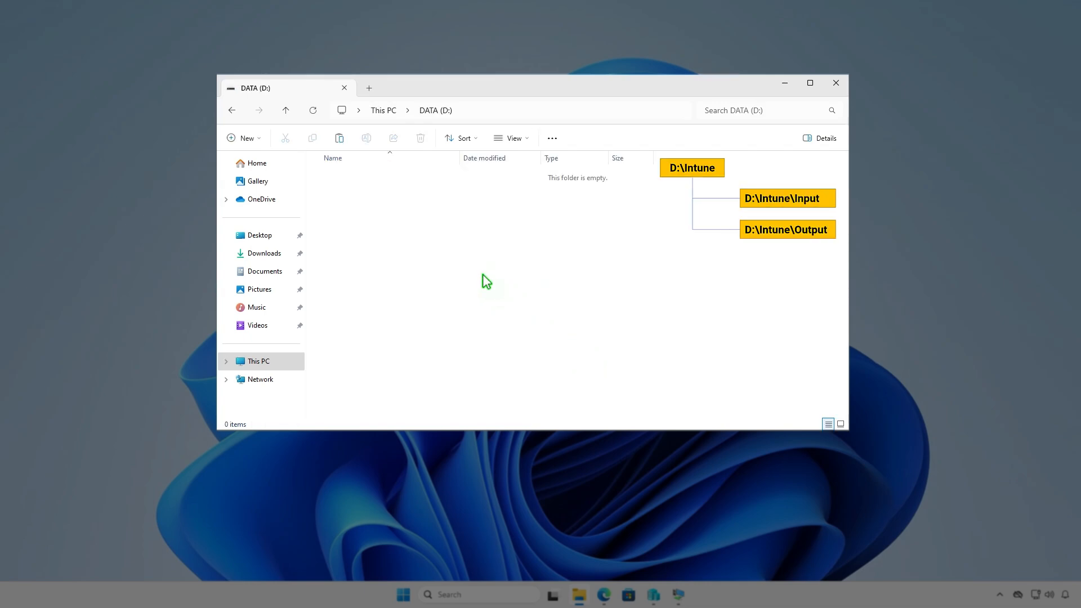
left_click(256, 139)
left_click(276, 164)
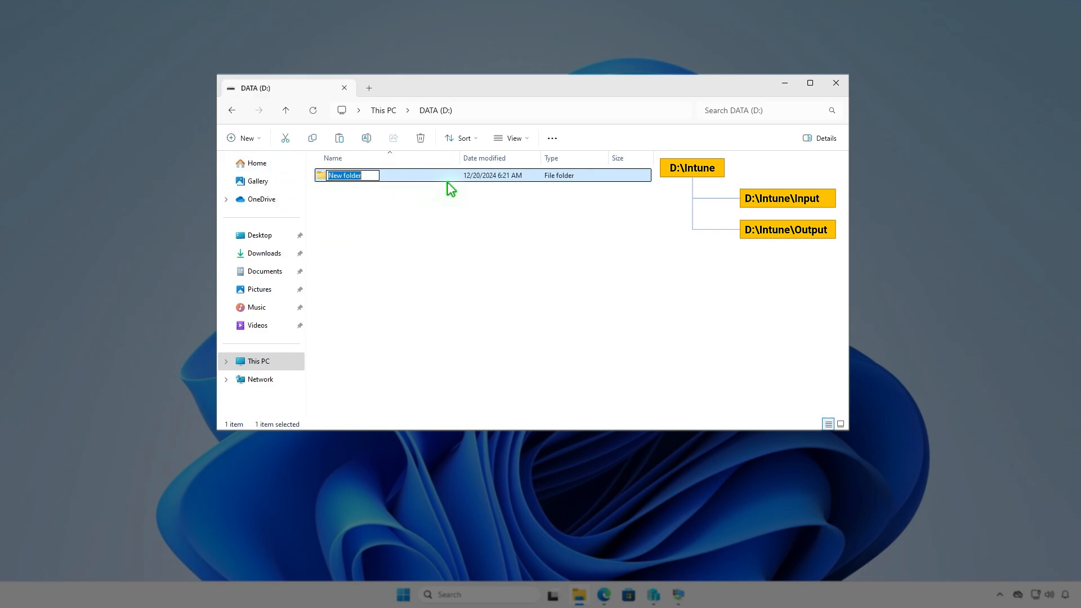
type("Intune")
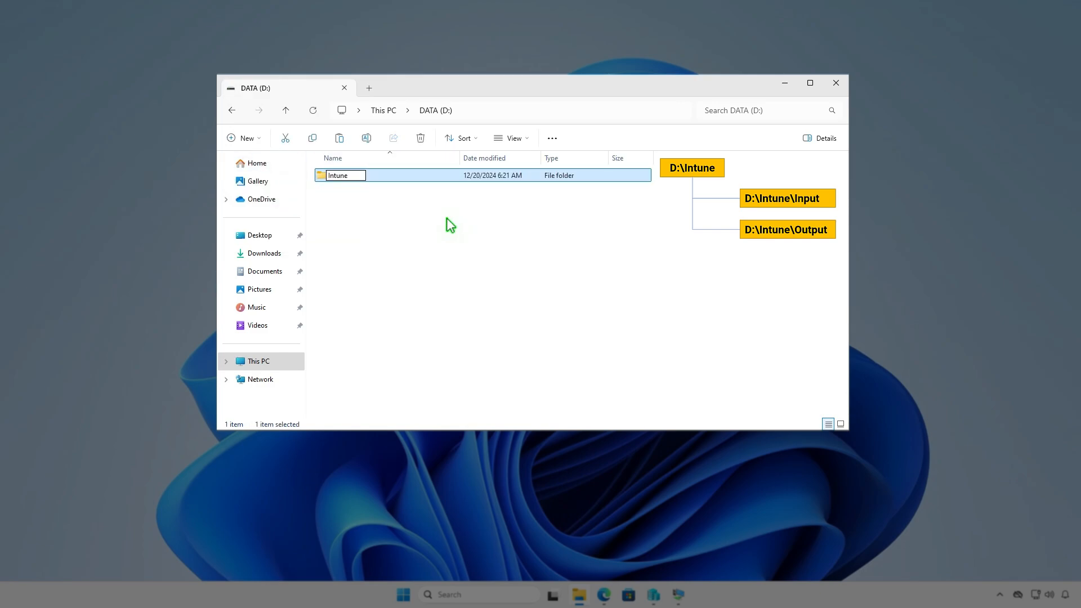
key("Return")
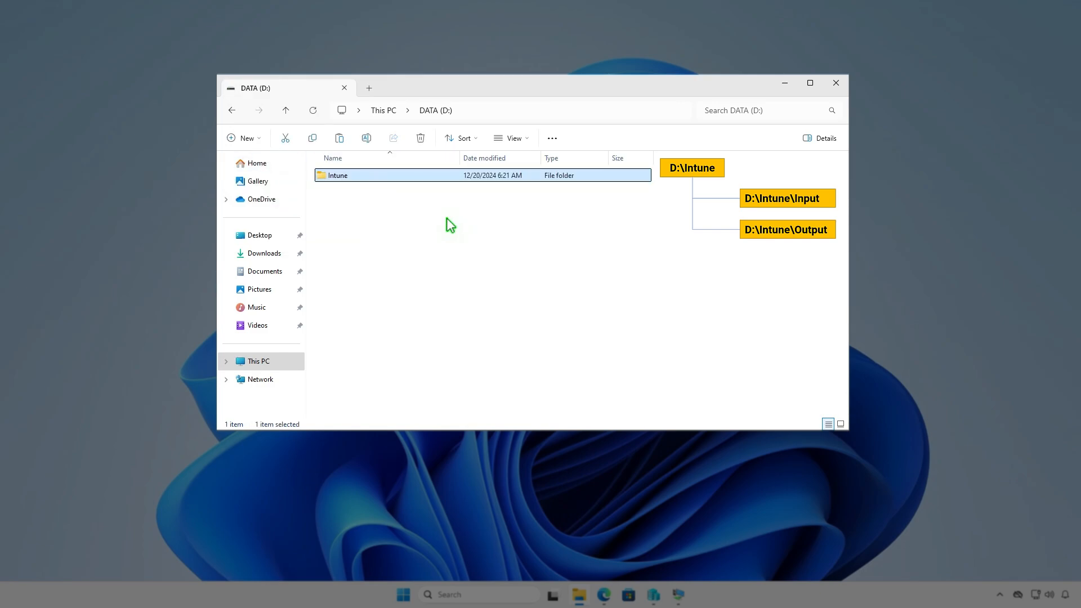
key("Return")
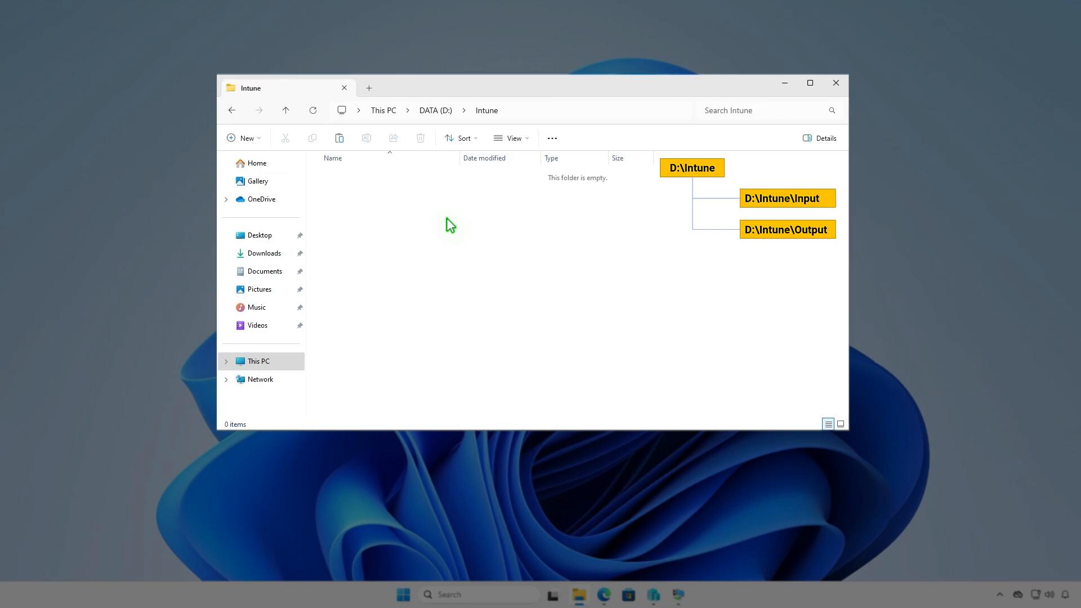
- Create two subfolders named Input and Output inside D:\Intune
right_click(447, 218)
mouse_move(569, 337)
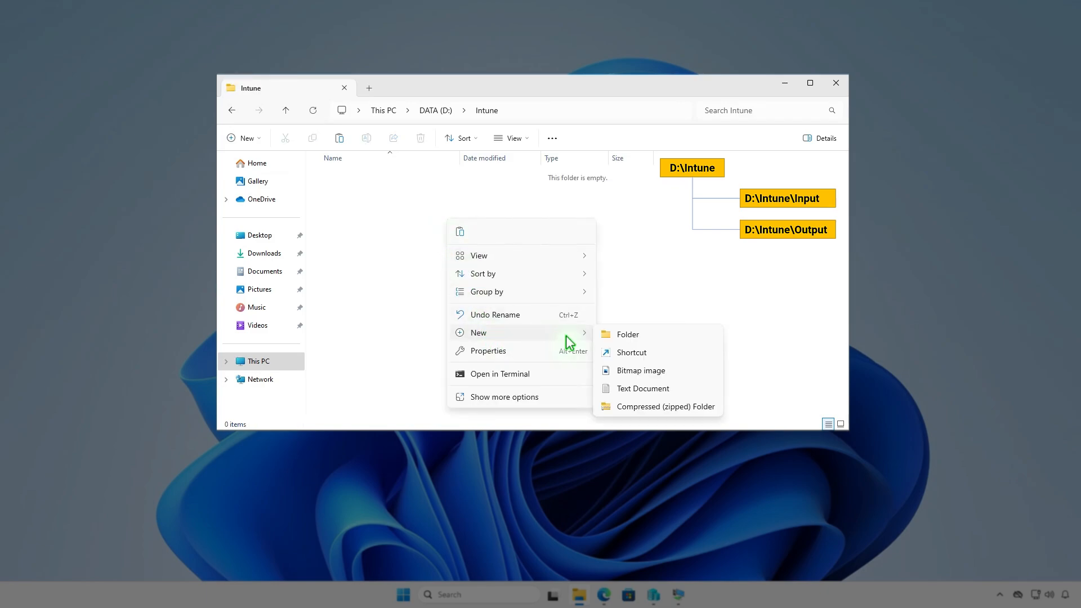
left_click(629, 334)
type("In")
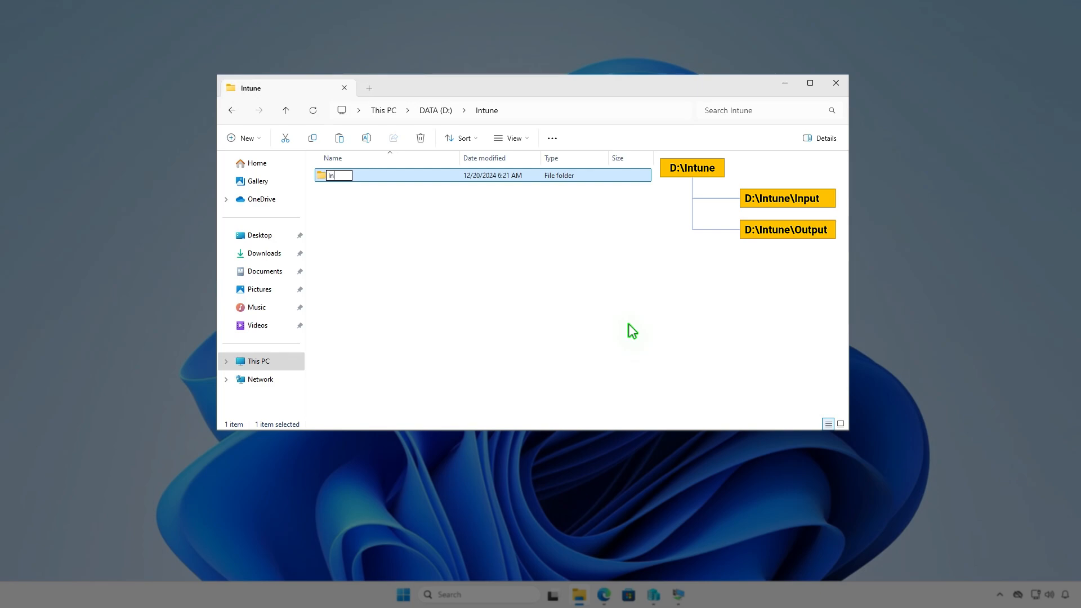
type("put")
key("Return")
key("ctrl+shift+n")
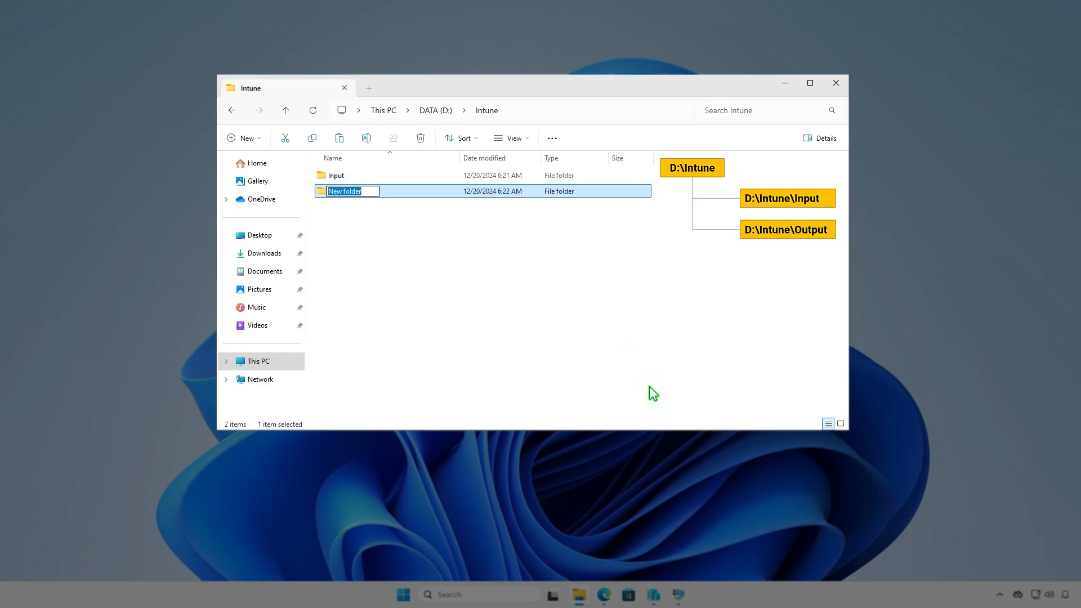
type("Output")
left_click(584, 304)
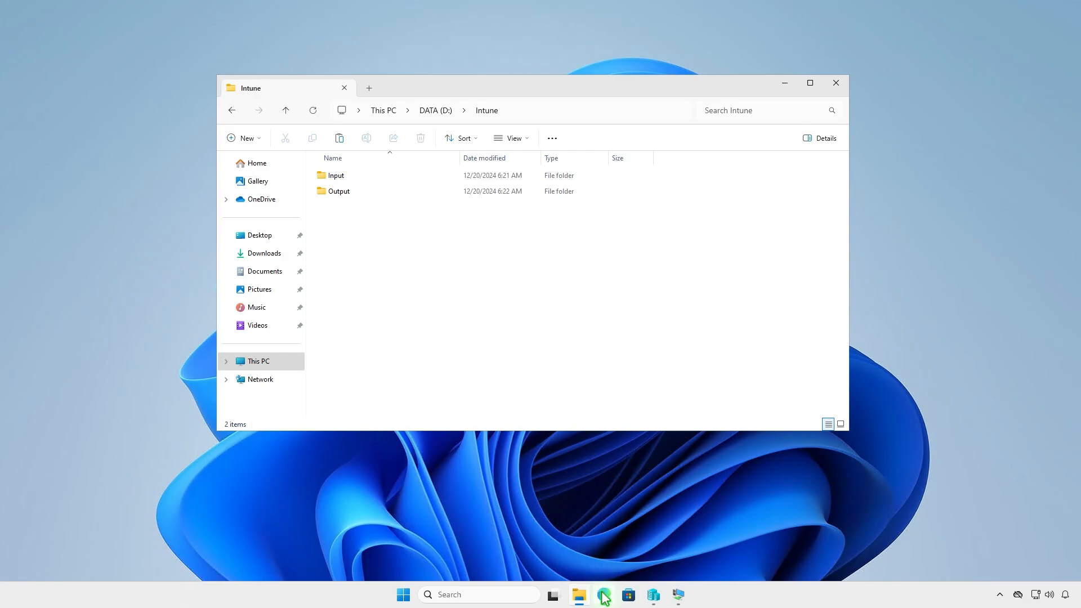
- In Edge, download the zip source code of the latest Microsoft-Win32-Content-Prep-Tool release and show the file in its folder
left_click(604, 595)
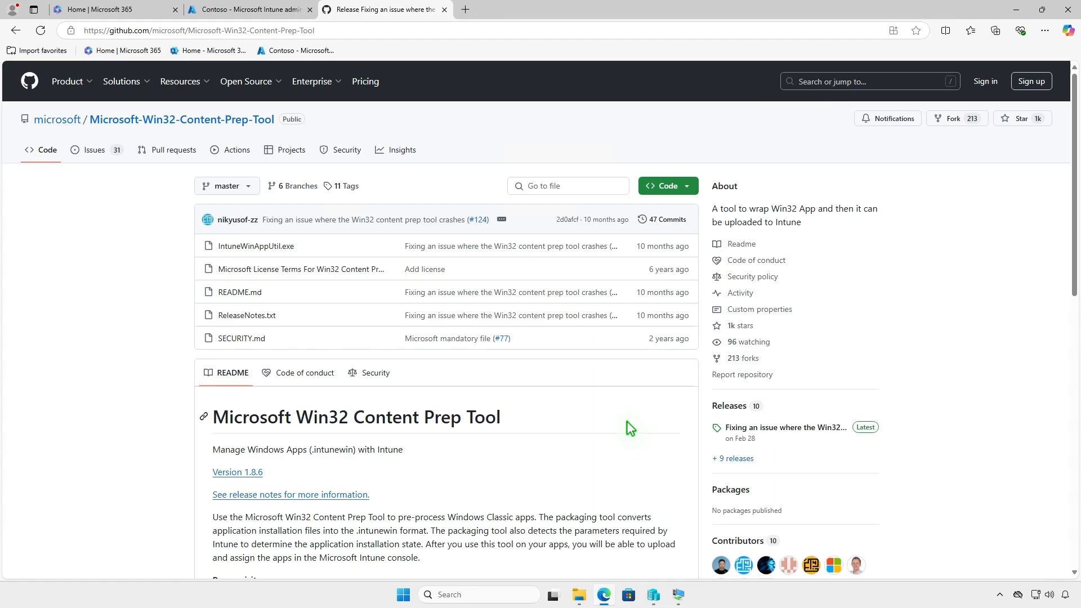
left_click(813, 428)
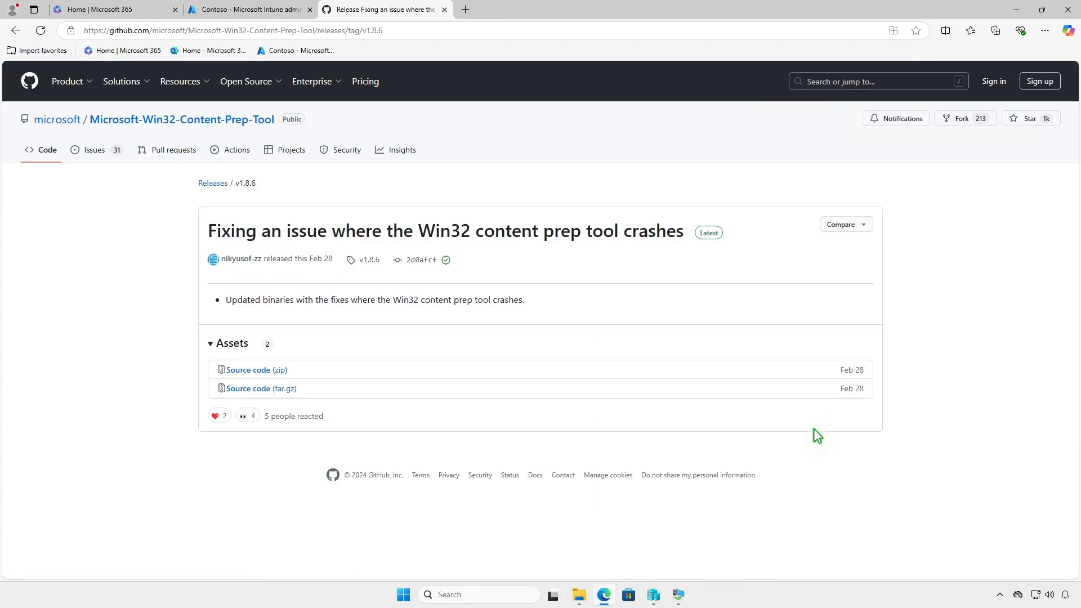
left_click(282, 370)
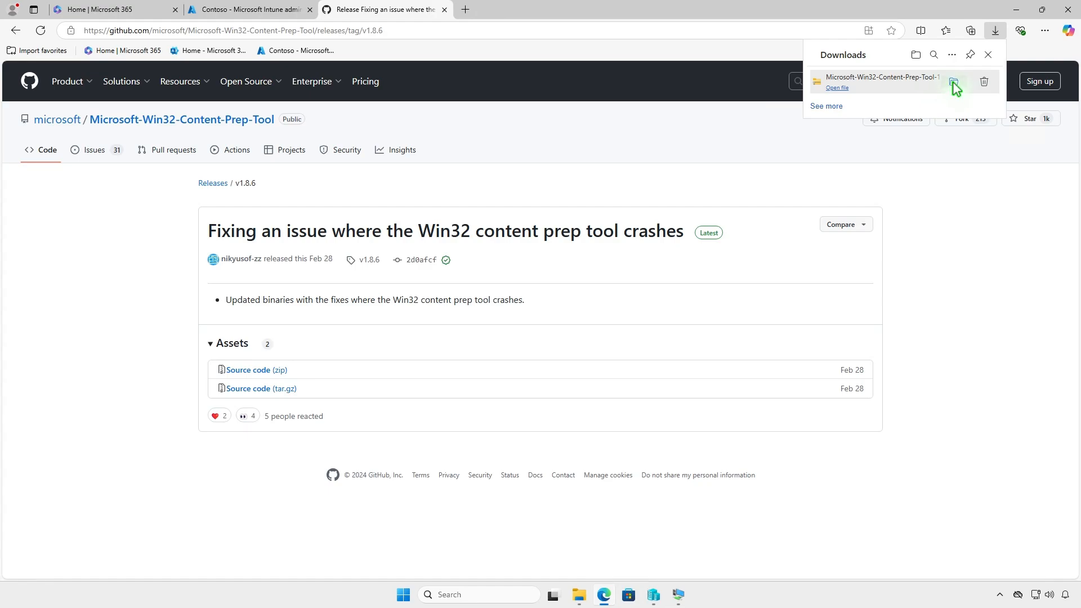
left_click(954, 82)
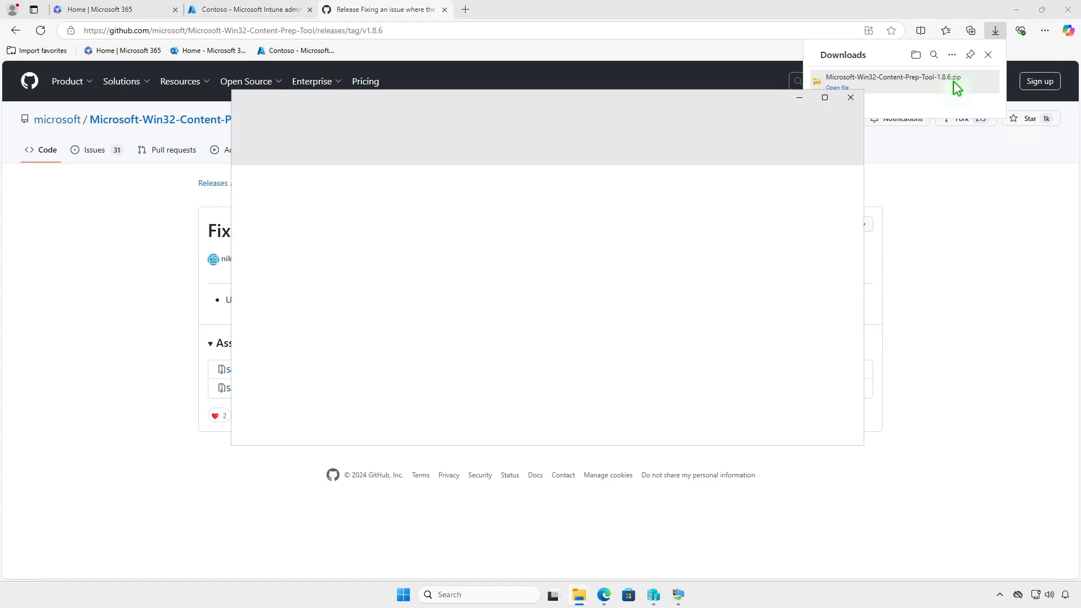
left_click(1019, 10)
left_click(1018, 10)
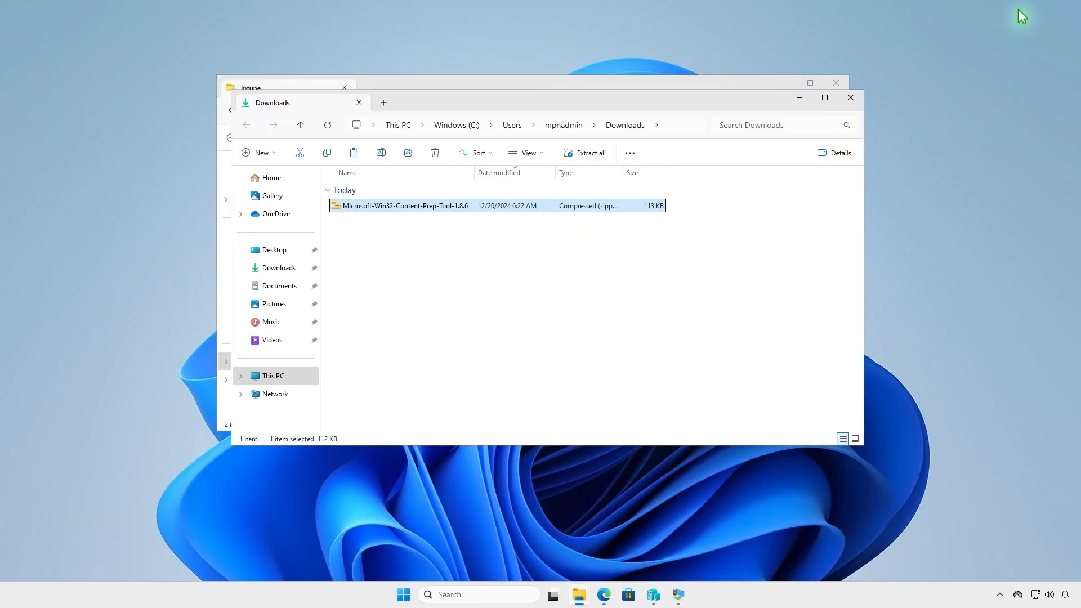
- Extract the Microsoft-Win32-Content-Prep-Tool-1.8.6 archive to the suggested Downloads location and open the extracted inner folder
left_click(591, 154)
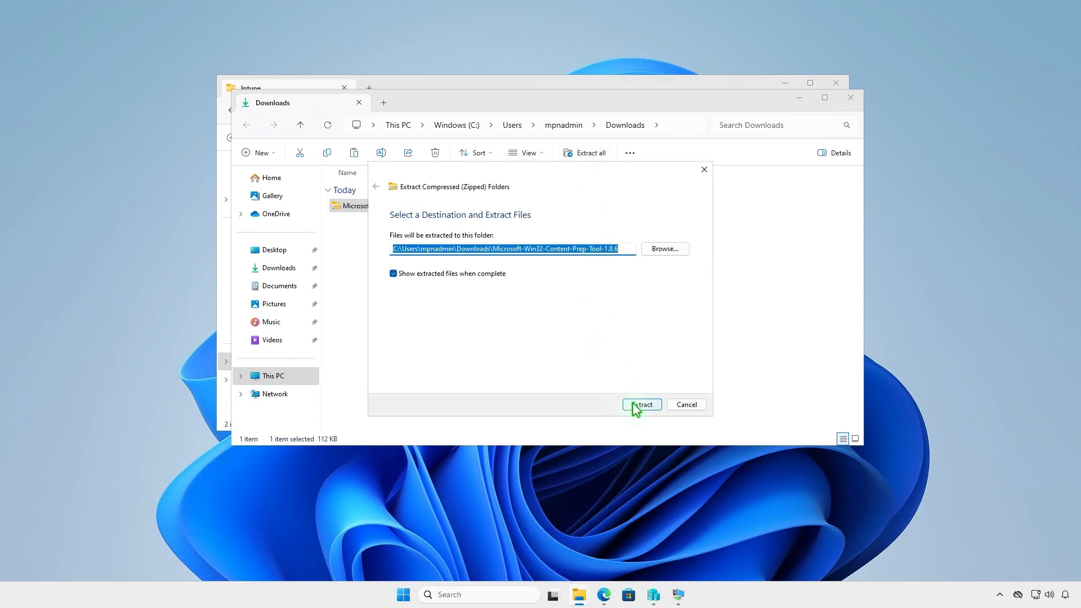
left_click(634, 404)
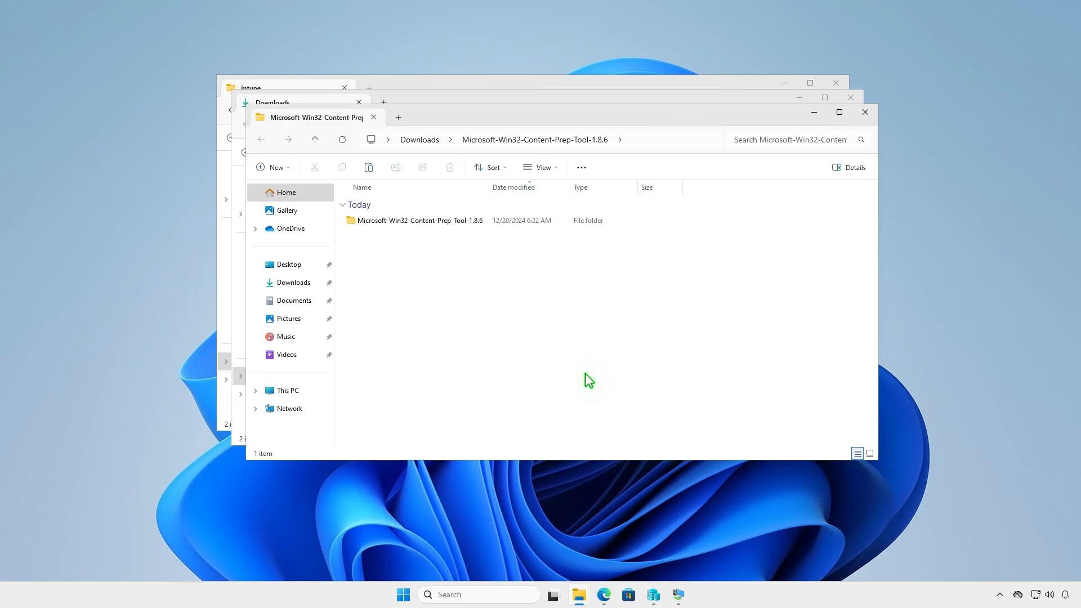
double_click(482, 221)
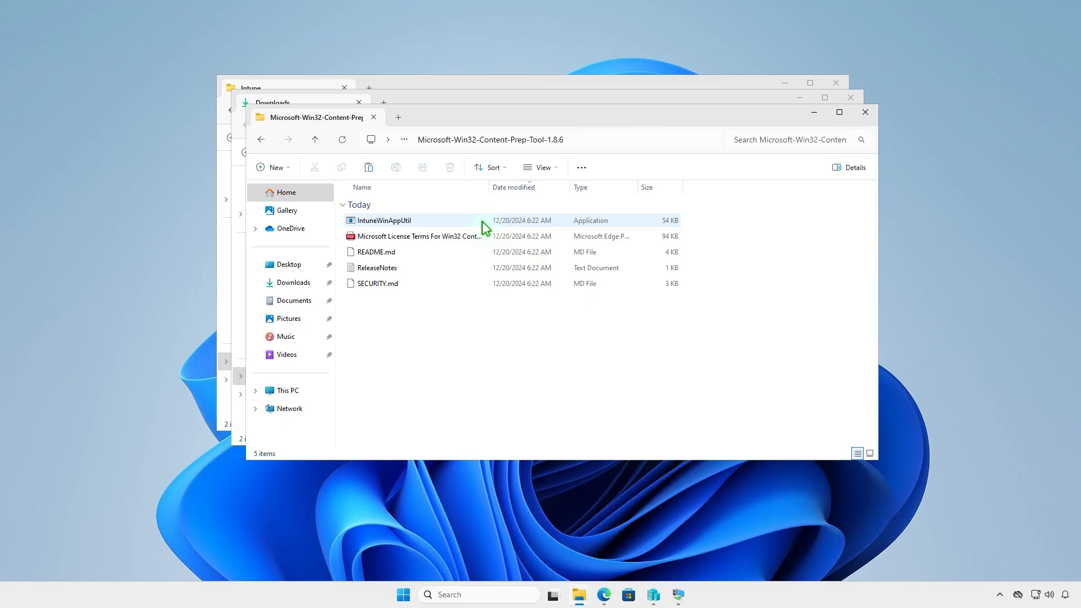
- Copy the IntuneWinAppUtil application into D:\Intune, closing the extracted tool and Downloads windows
left_click(432, 219)
right_click(432, 224)
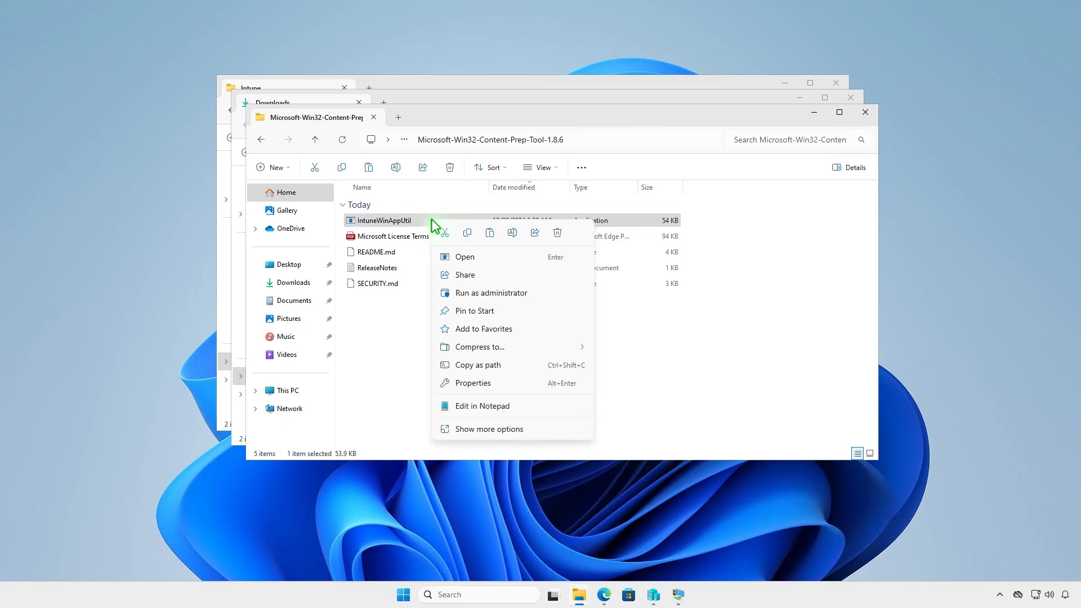
left_click(467, 234)
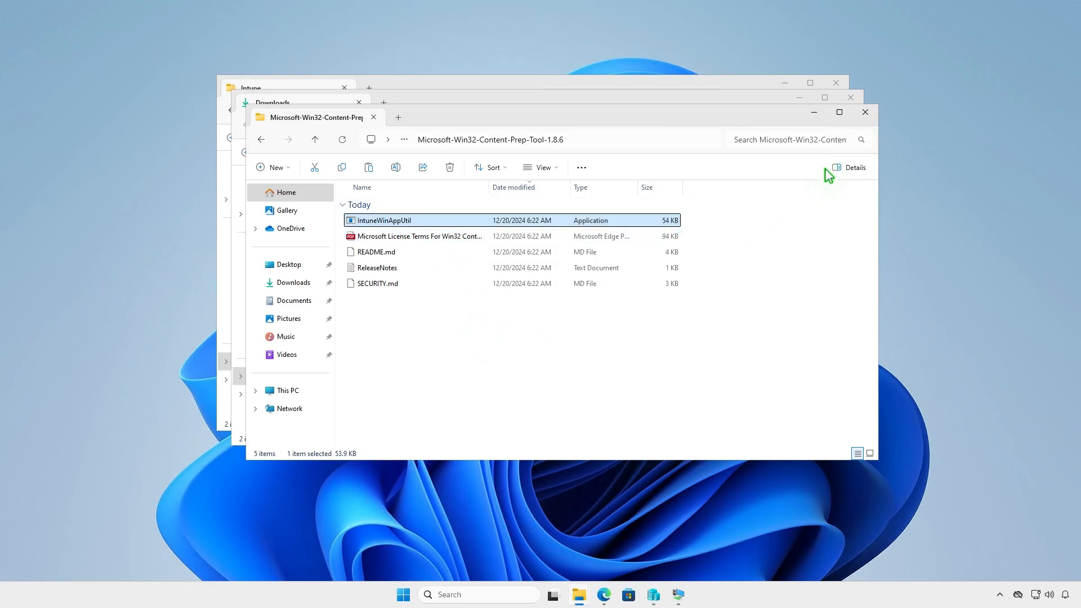
left_click(865, 112)
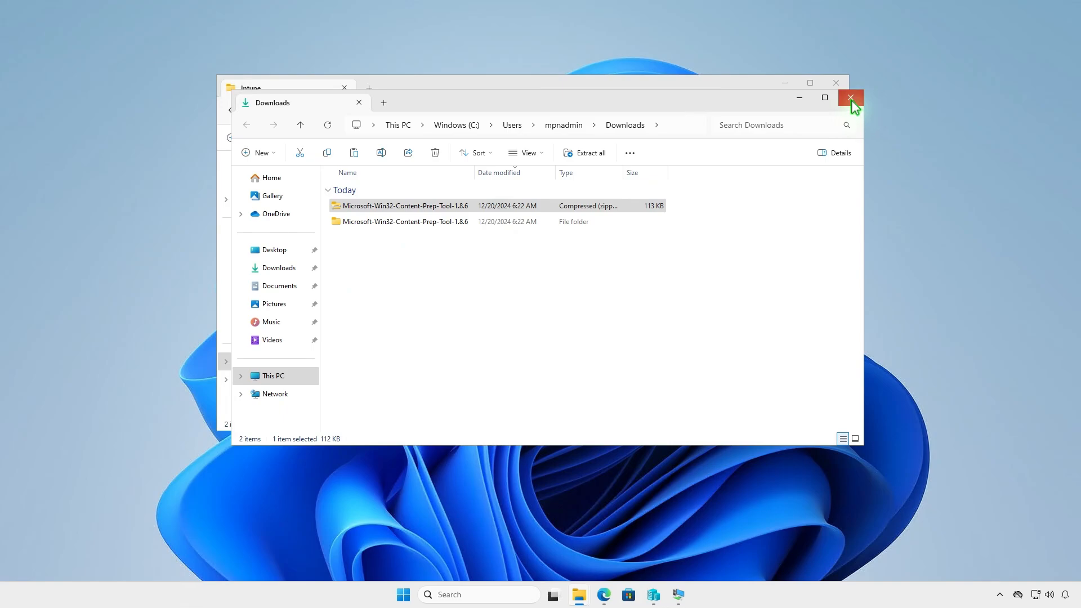
left_click(851, 98)
right_click(388, 244)
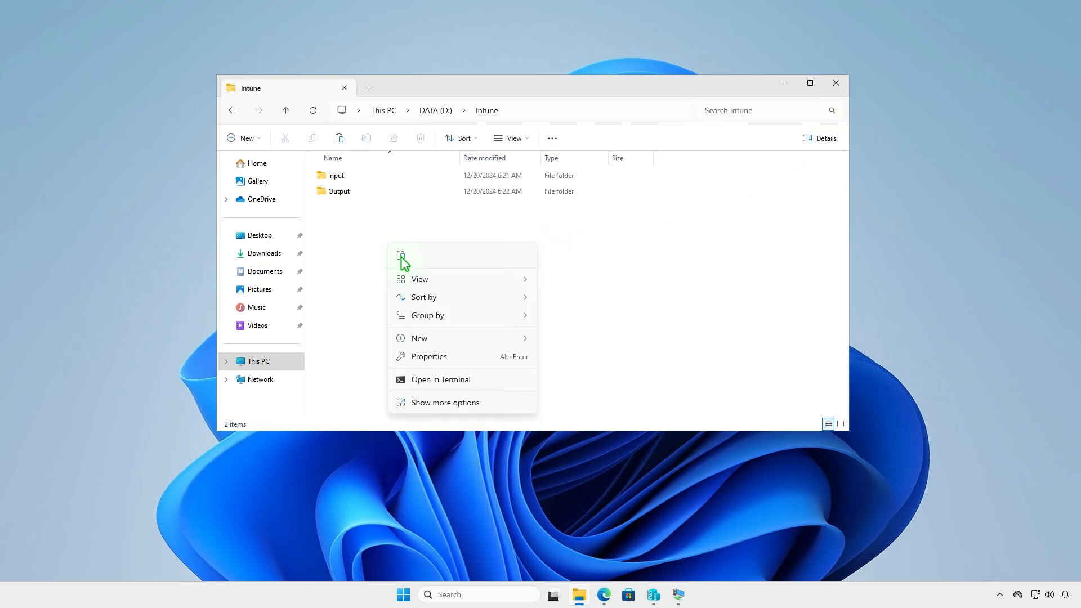
left_click(403, 260)
left_click(469, 297)
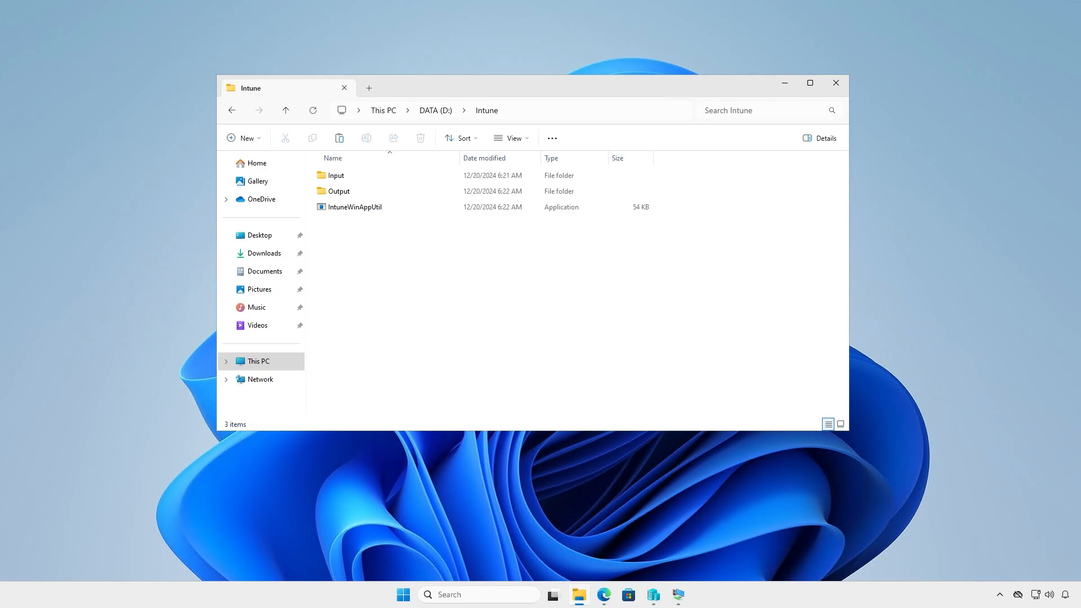
- Rename the WinSCP-6.3.7.msi installer in the Downloads folder to setup.msi
key("super+d")
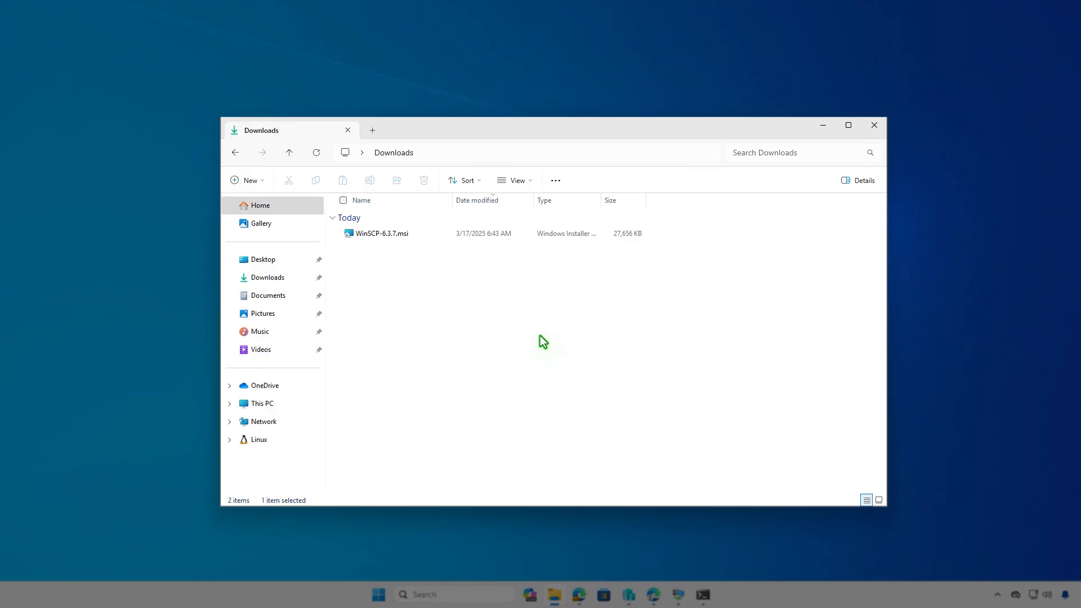
left_click(438, 233)
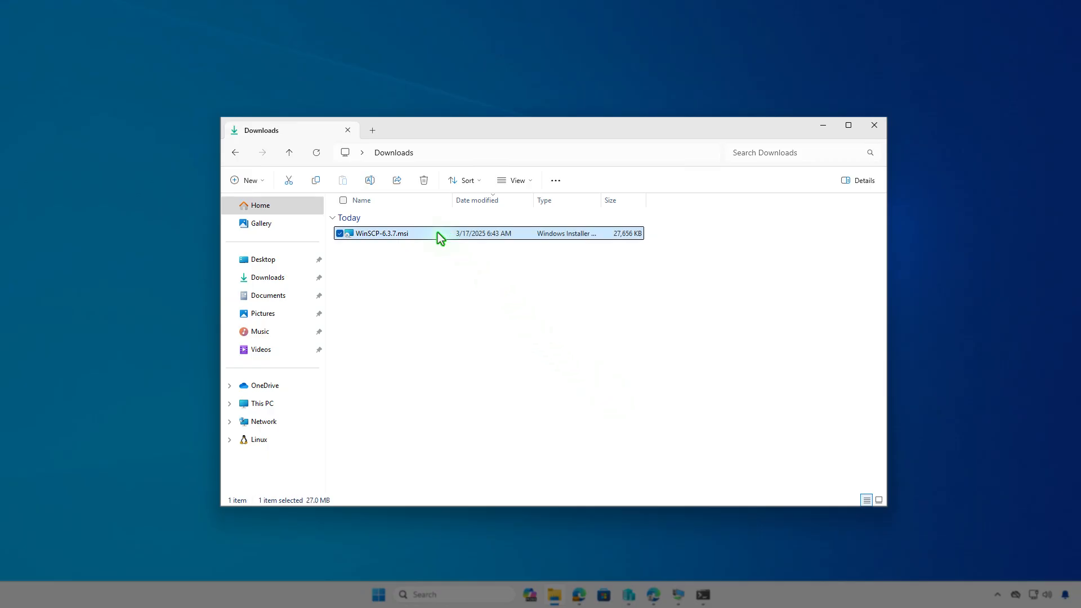
key("F2")
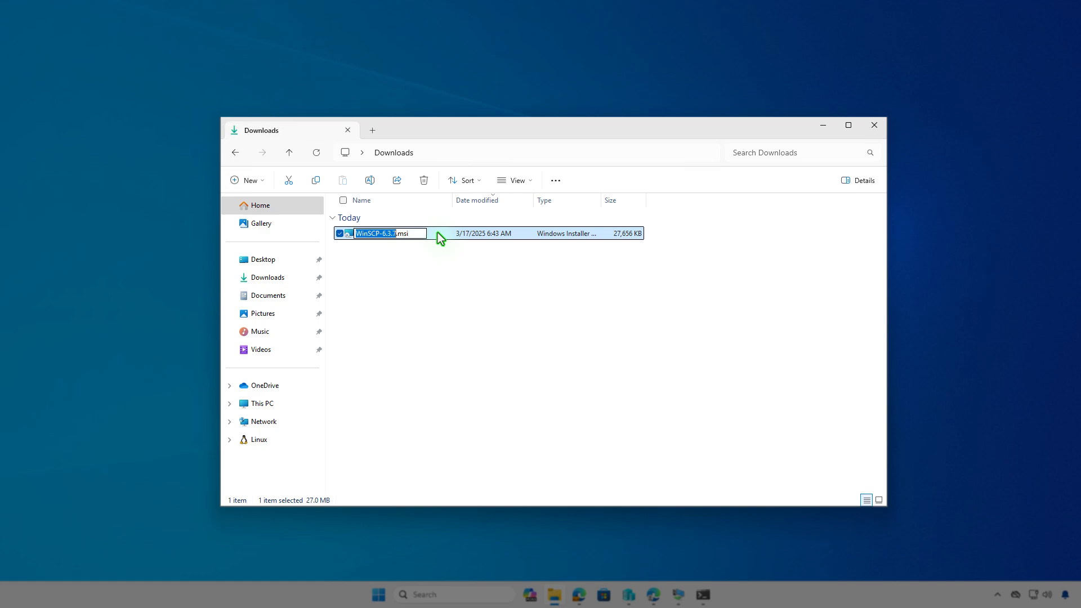
type("setu")
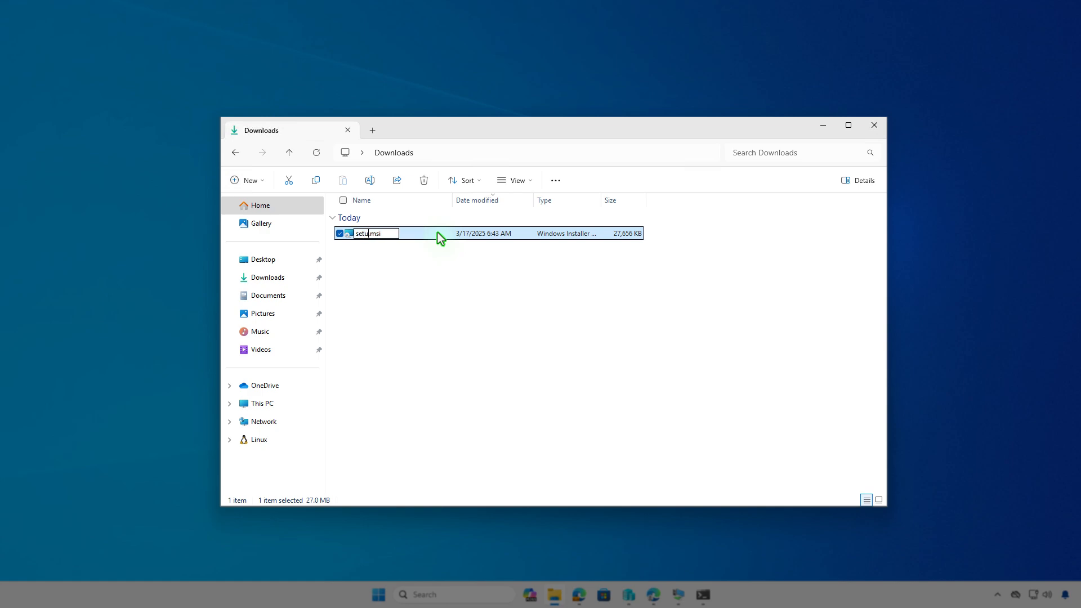
type("p")
key("Return")
left_click(434, 262)
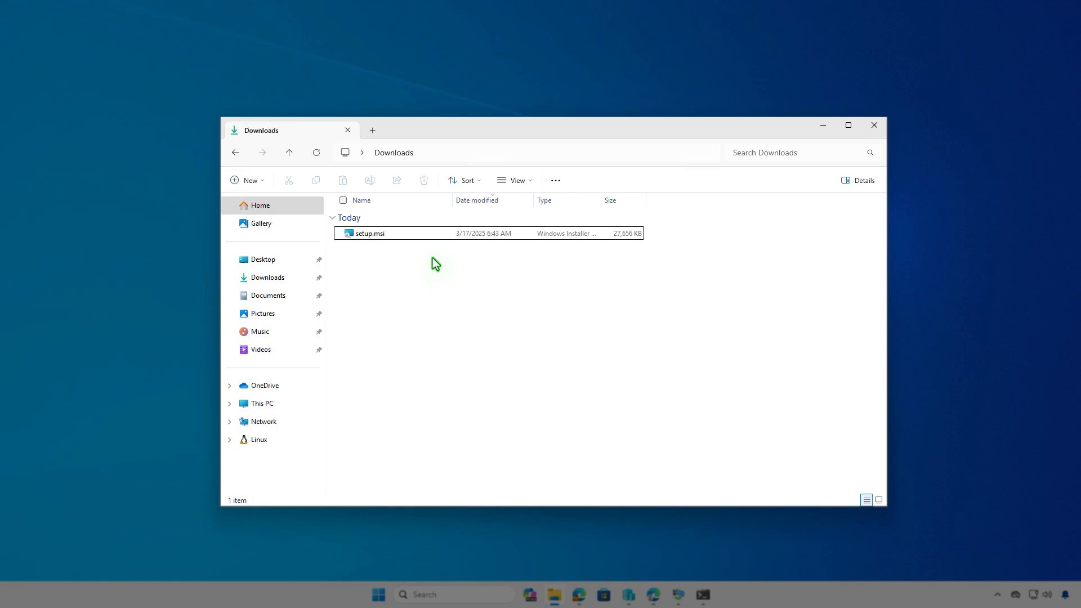
- Copy setup.msi from Downloads into D:\Intune\Input, return to the Intune folder and minimize the window
left_click(417, 233)
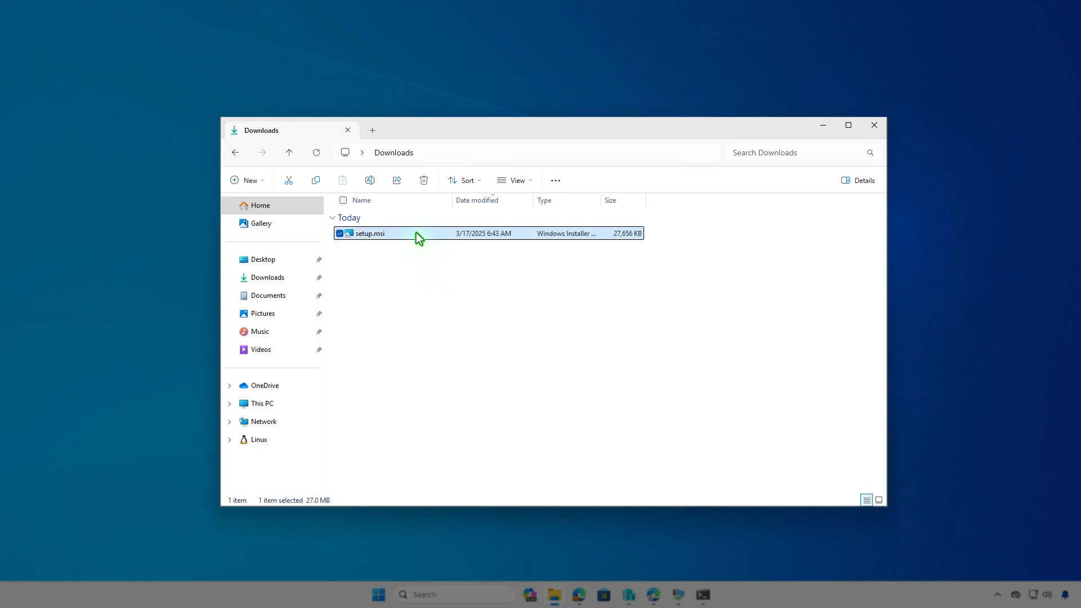
right_click(417, 233)
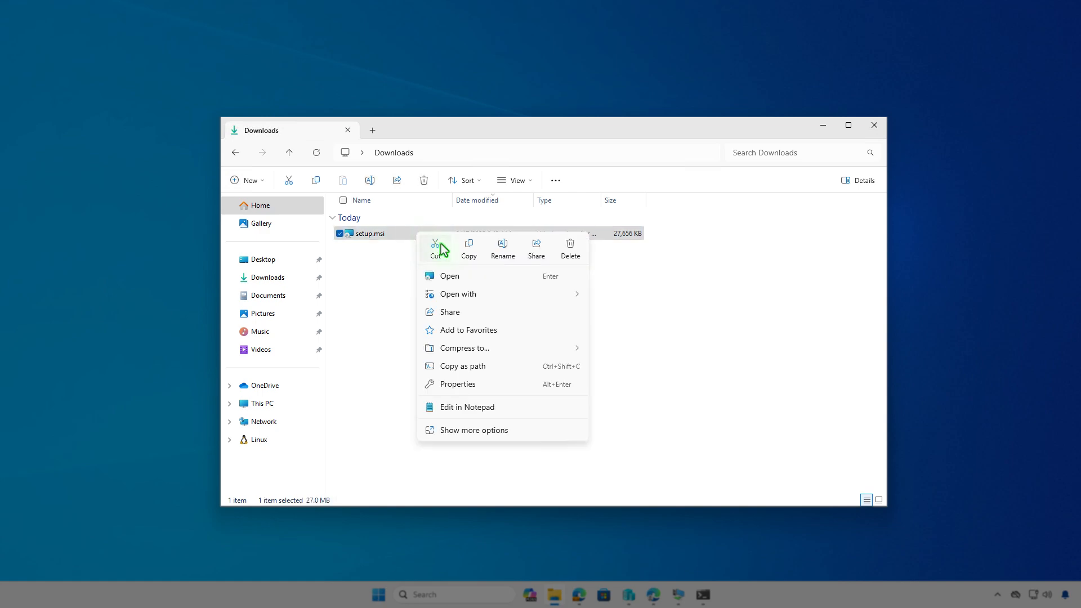
left_click(459, 251)
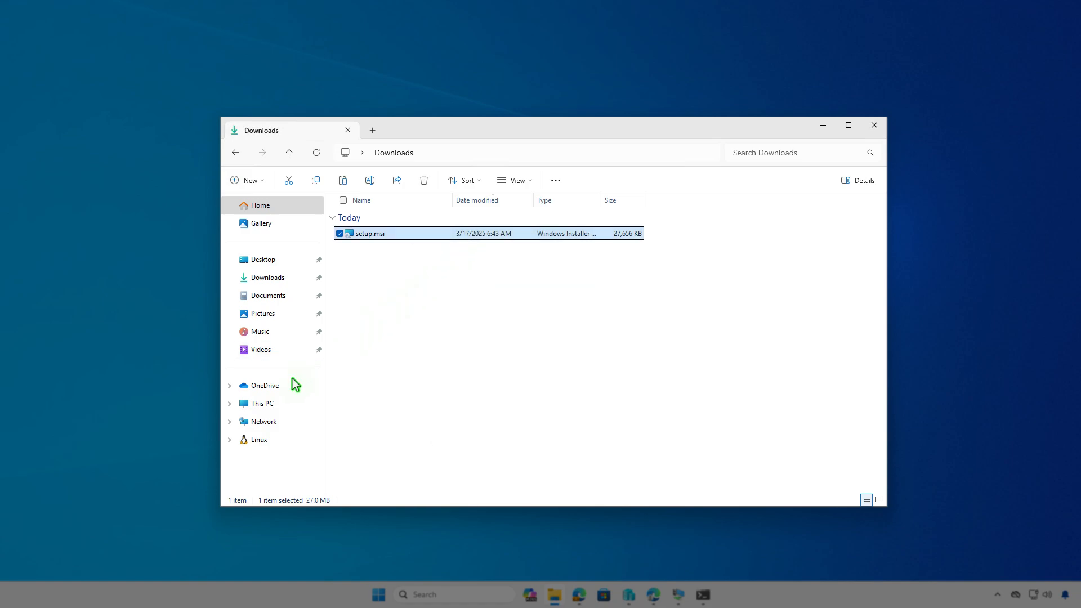
left_click(278, 403)
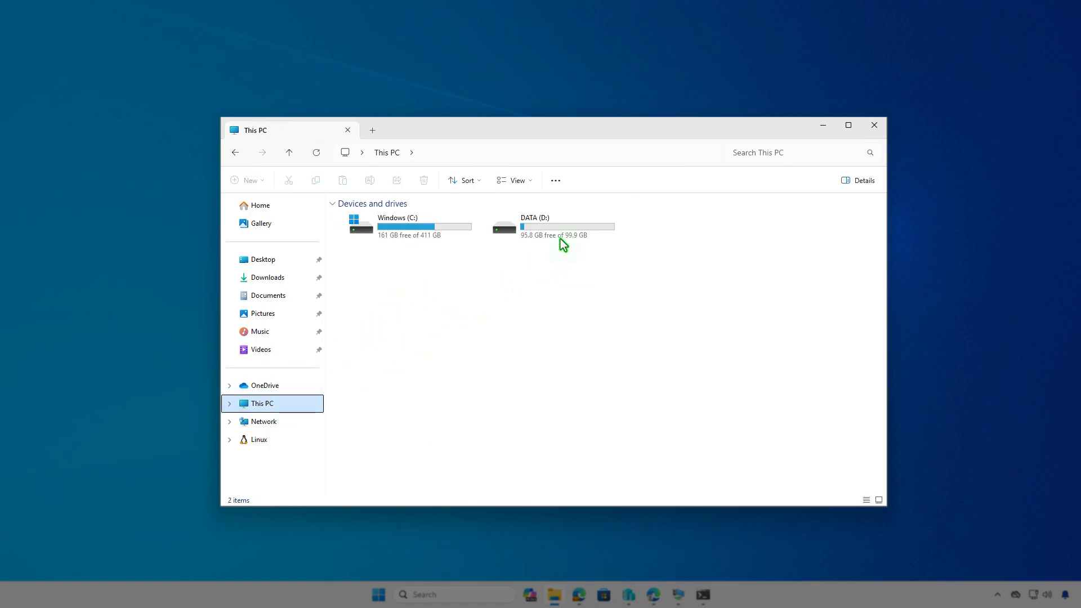
double_click(570, 231)
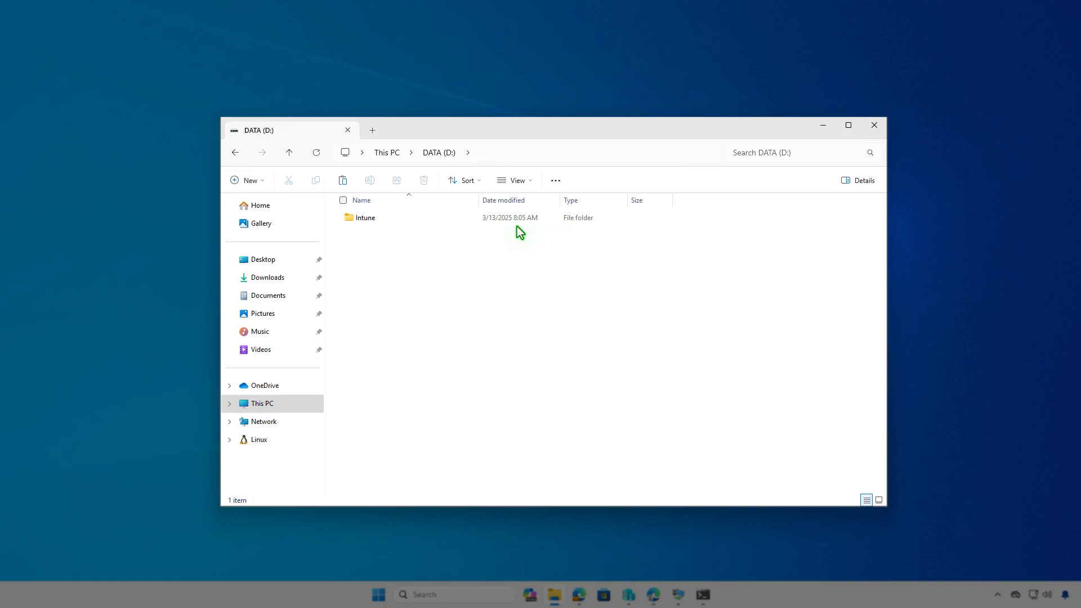
double_click(510, 221)
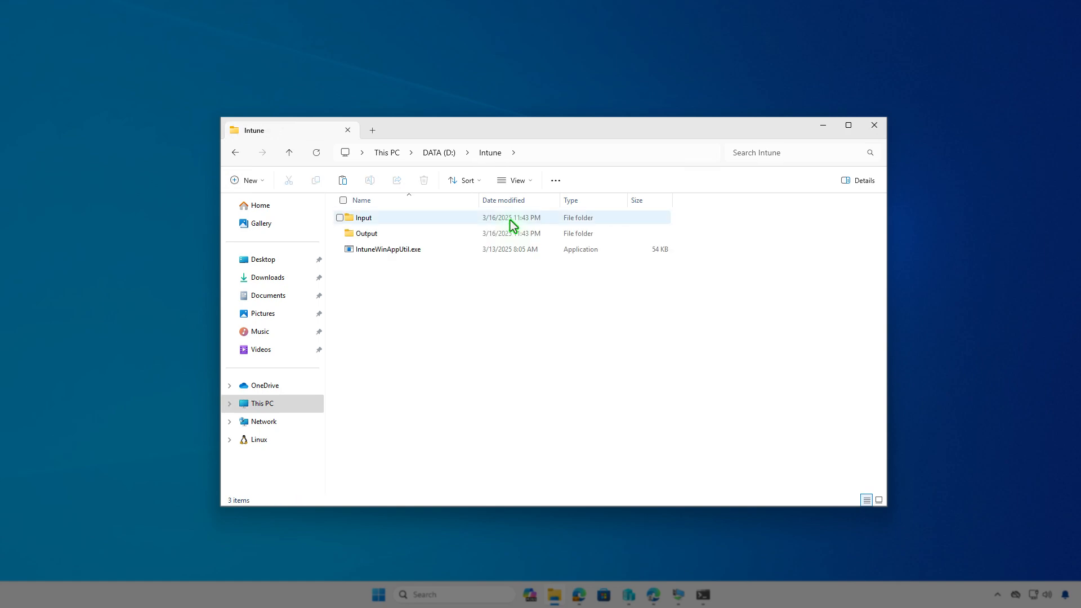
double_click(511, 219)
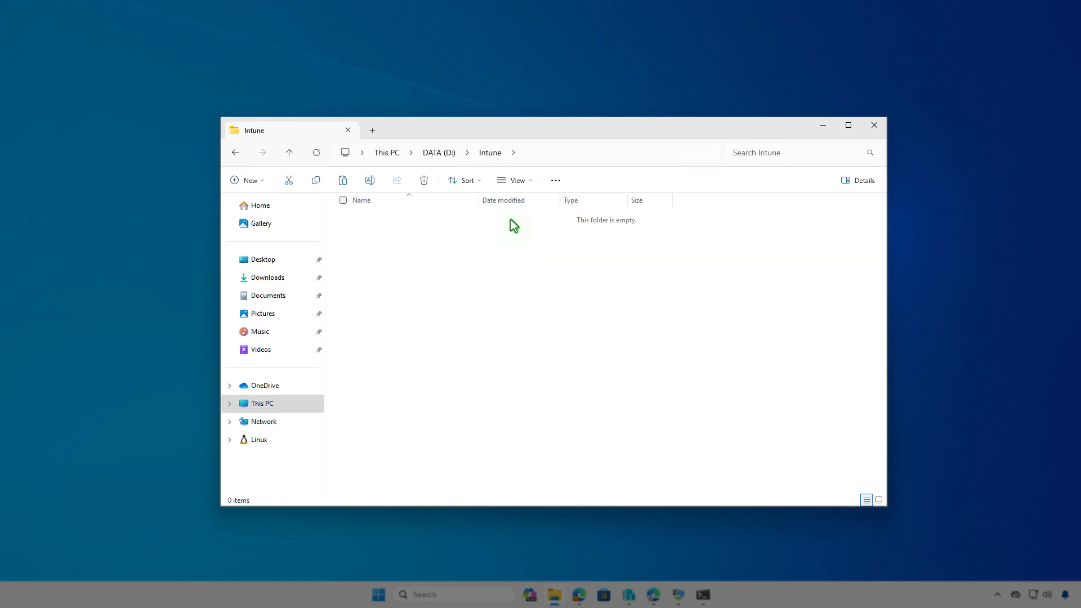
right_click(470, 238)
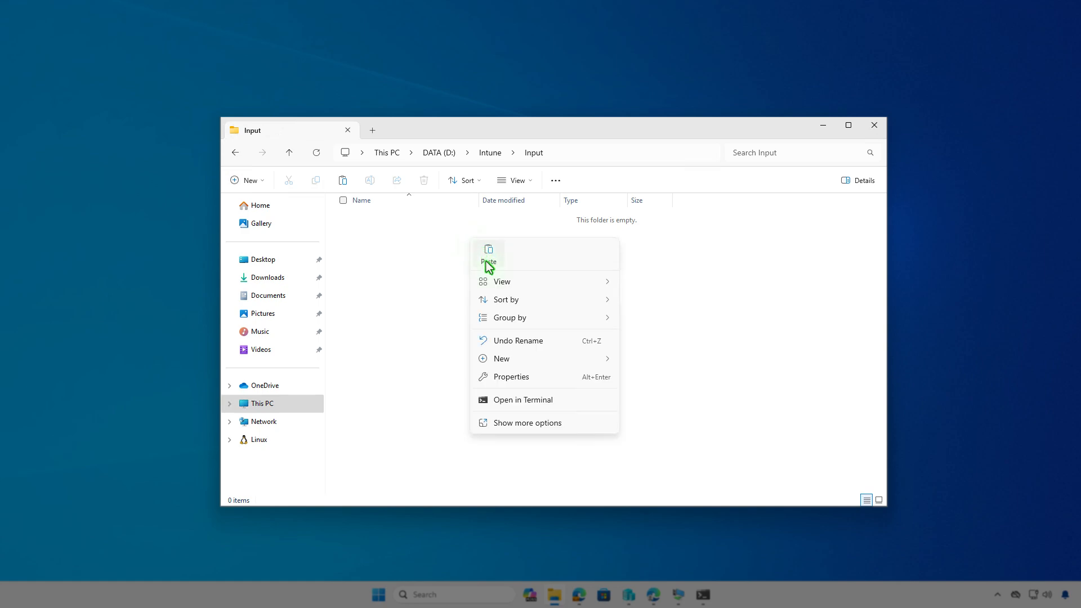
left_click(486, 261)
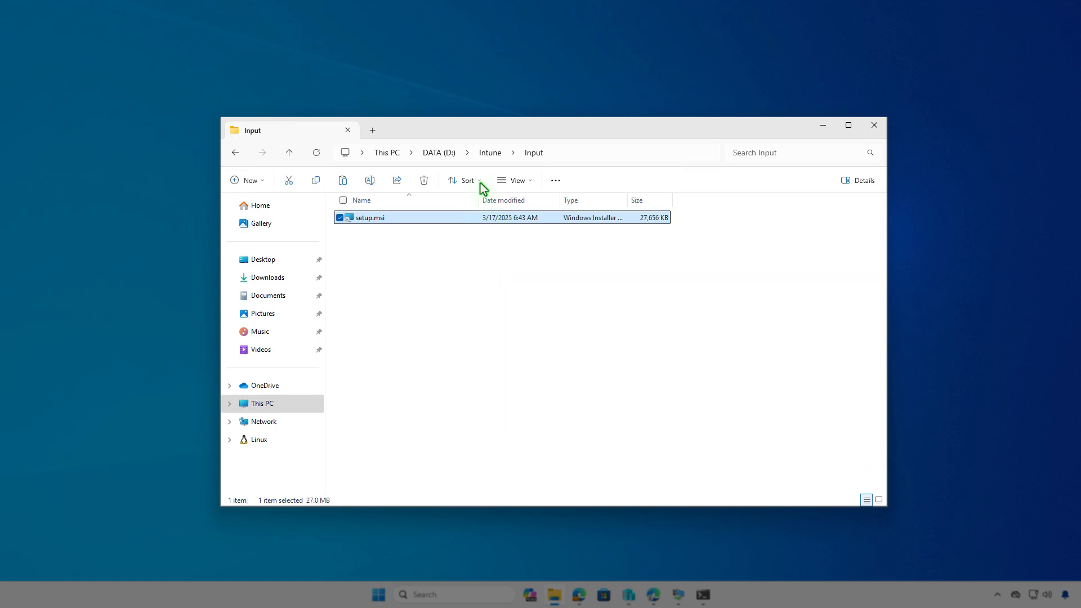
left_click(487, 157)
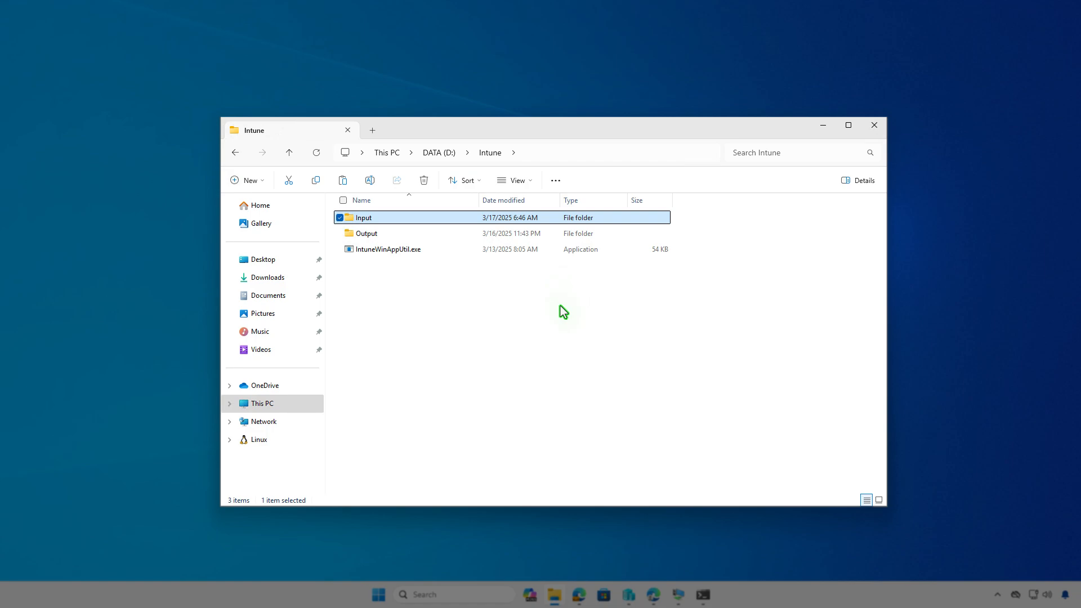
left_click(563, 311)
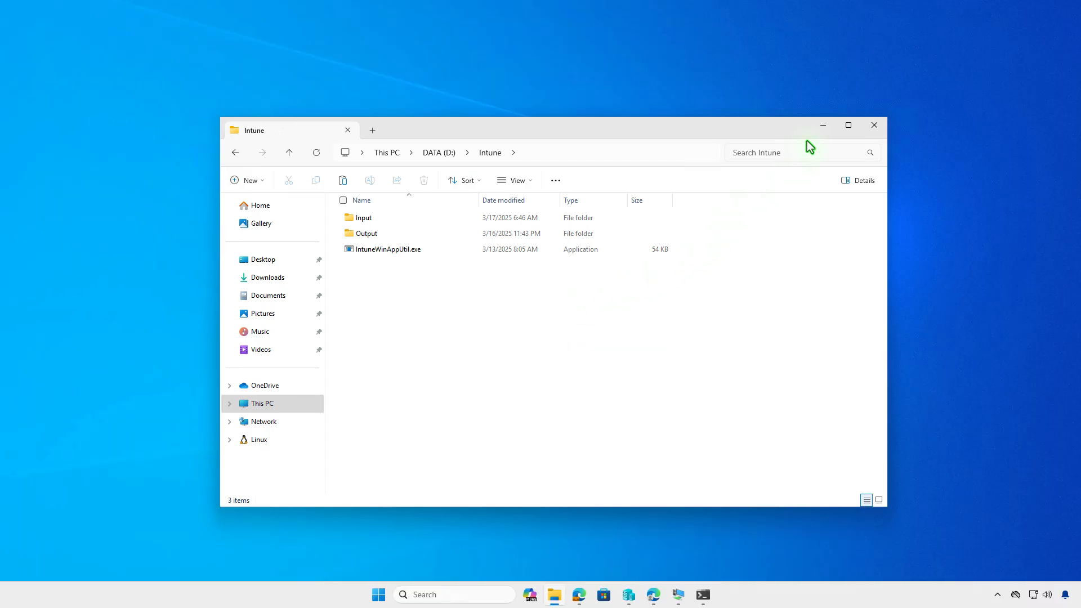
left_click(822, 127)
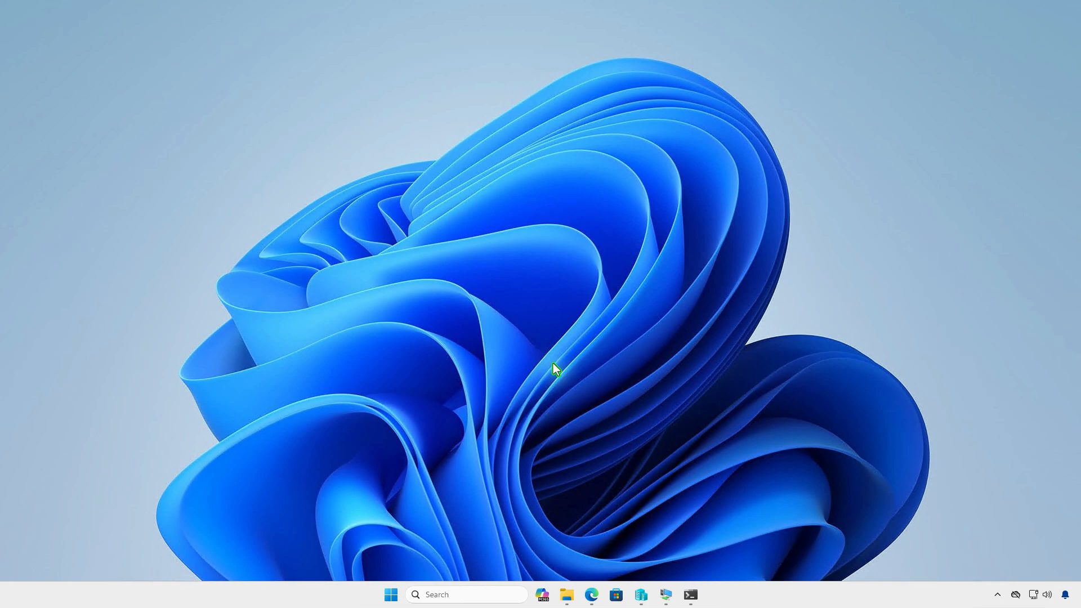
- Open an administrator Terminal and change the working directory to D:\Intune
right_click(394, 595)
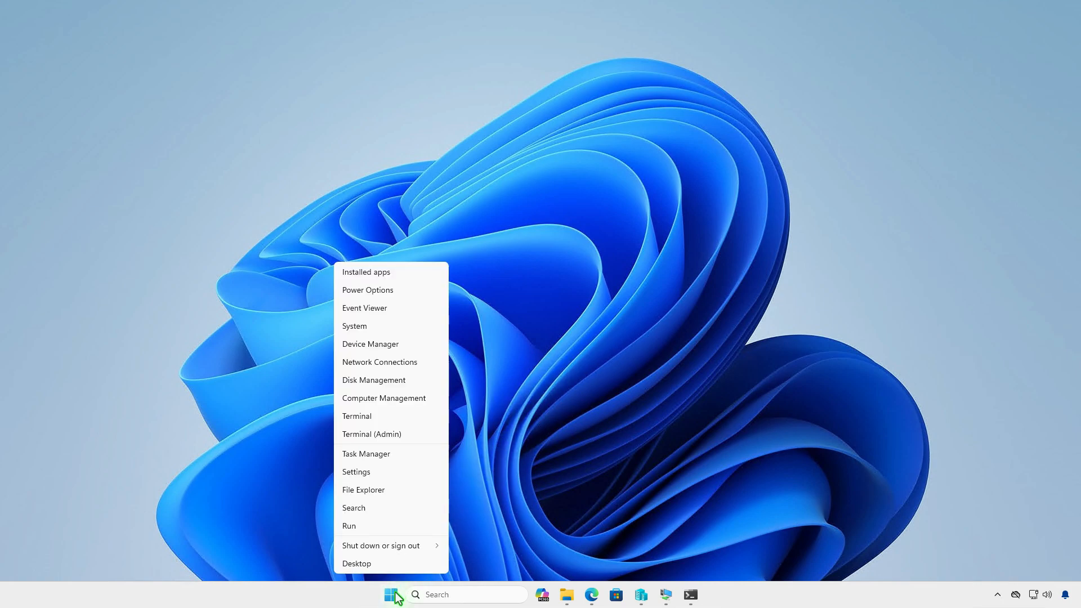
left_click(419, 438)
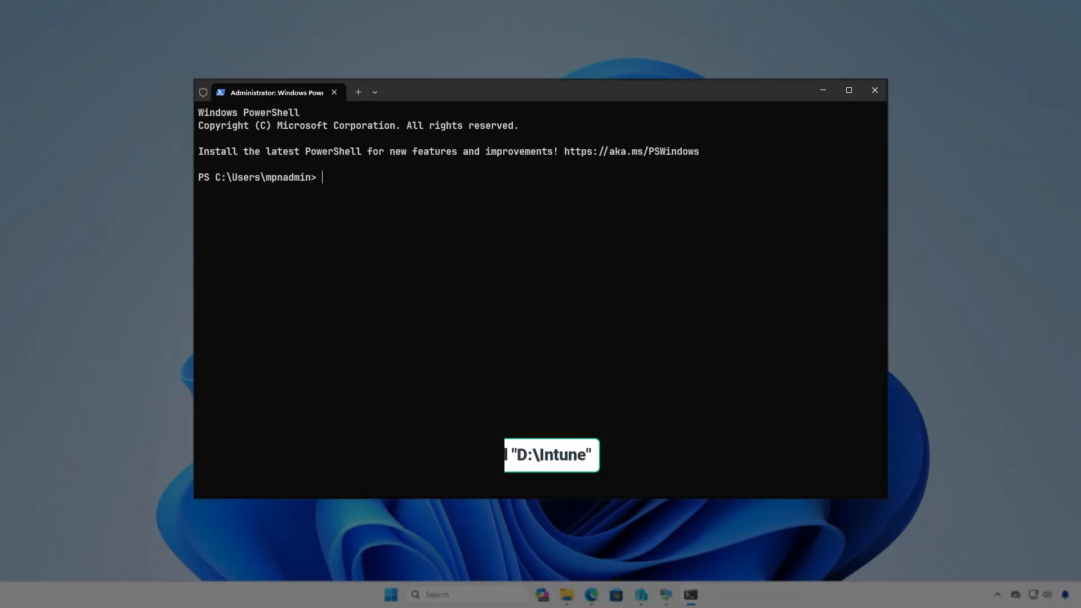
type("cd D:\\")
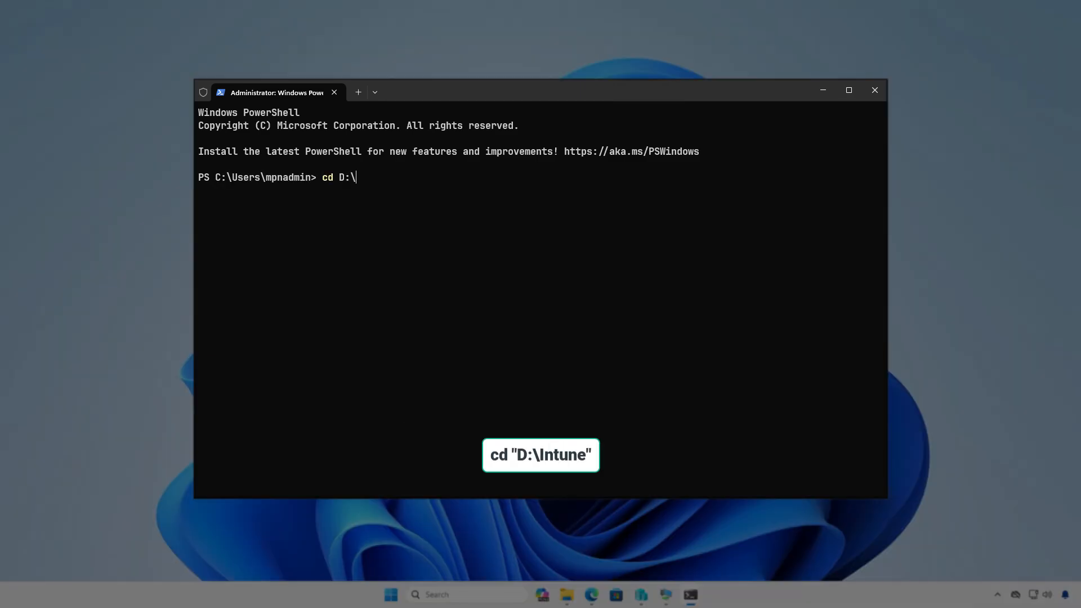
type("In")
key("Tab")
key("Return")
key("Return")
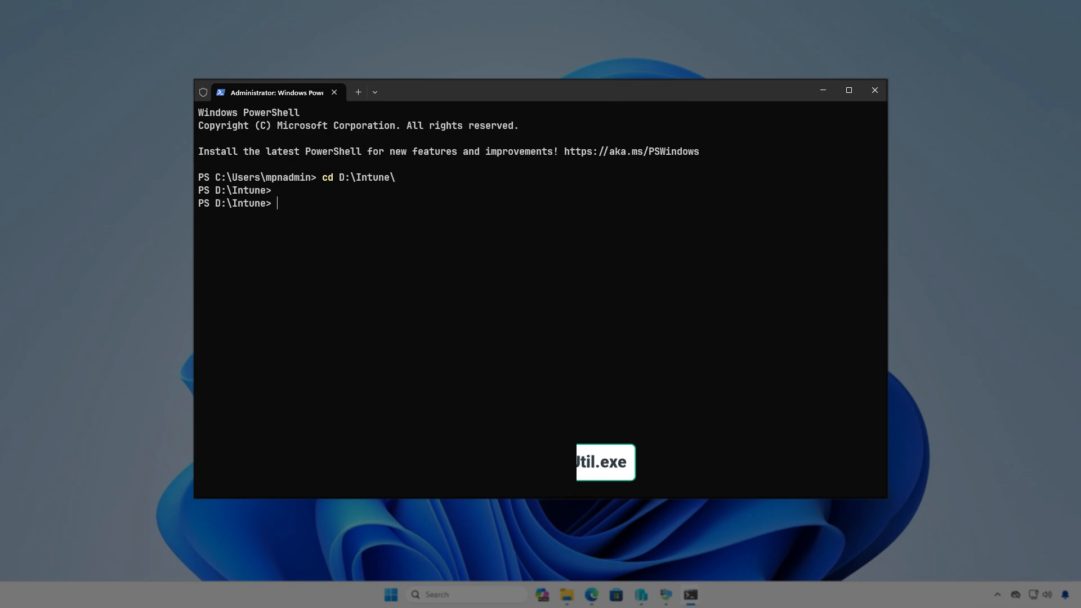
- Run .\IntuneWinAppUtil.exe with "D:\Intune\Input" as the source folder and "D:\Intune\Input\setup.msi" as the setup file
type(".\\In")
key("Tab")
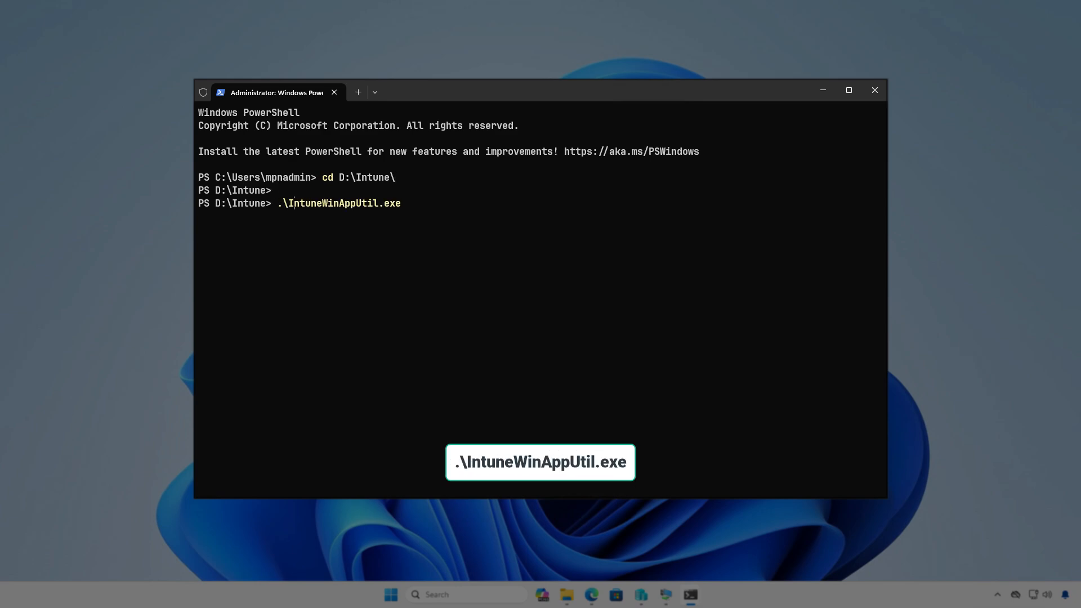
key("Return")
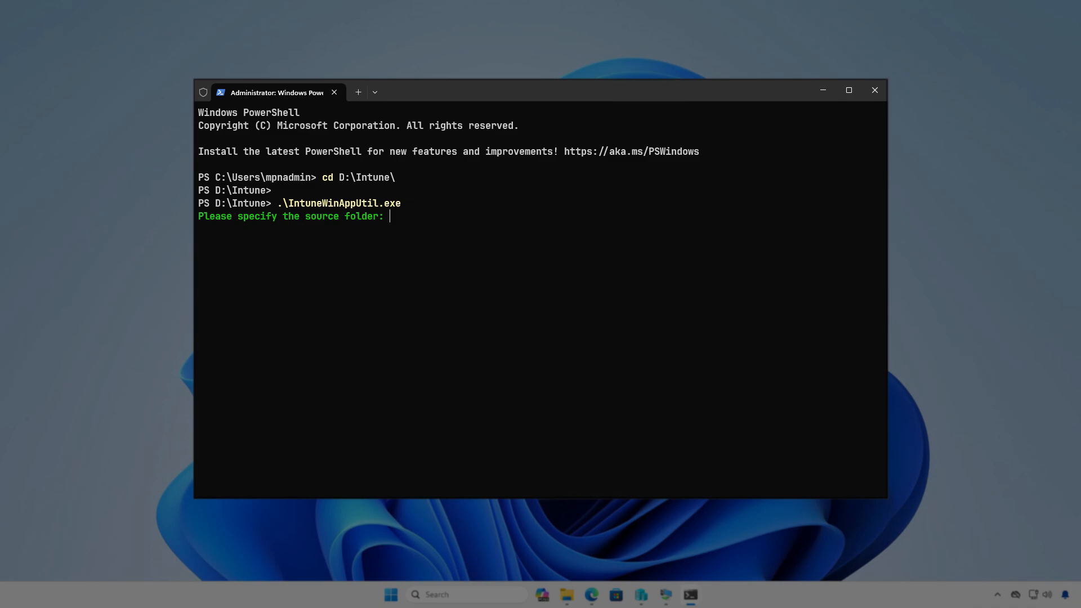
type("\"D:\\")
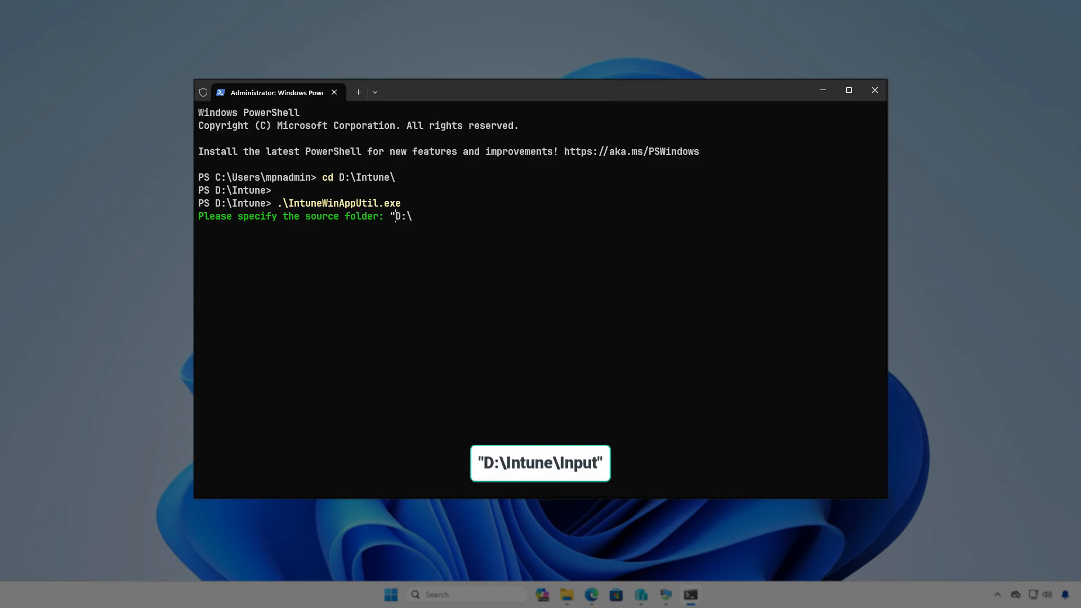
type("Intune\\Input\"")
key("Return")
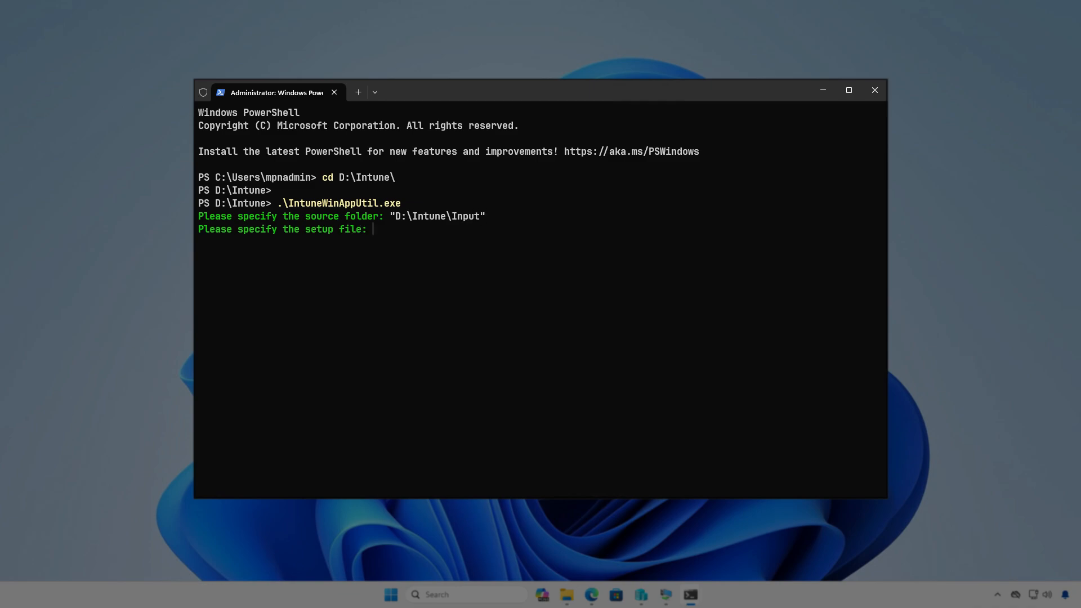
type("\"D:\\Intune\\Input\\")
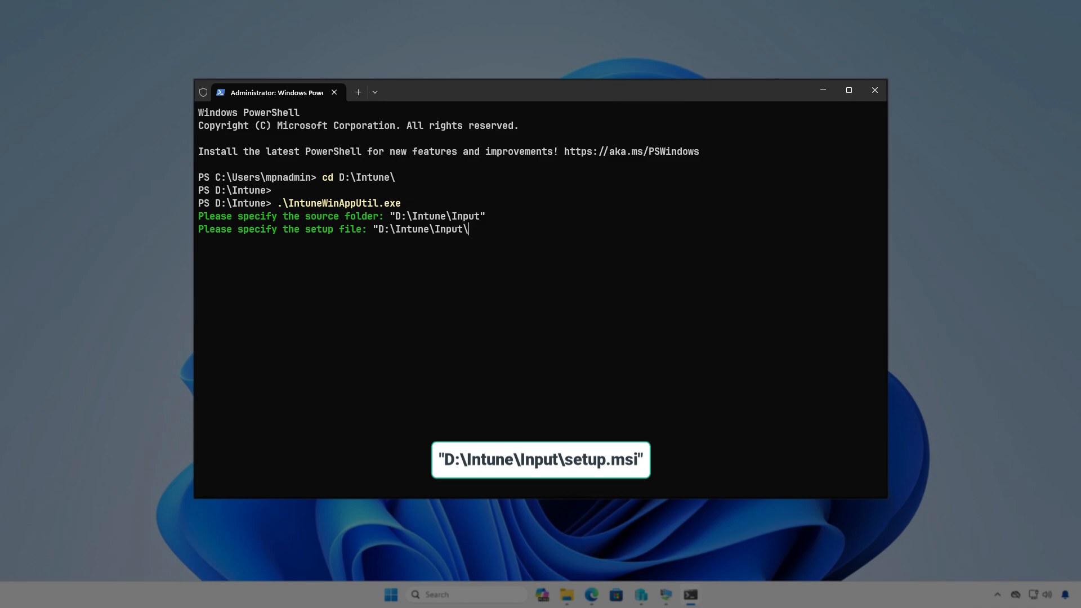
type("setup.msi\"")
key("Return")
- Specify "D:\Intune\Output" as the output folder and decline specifying a catalog folder to generate the package
type("\"D:")
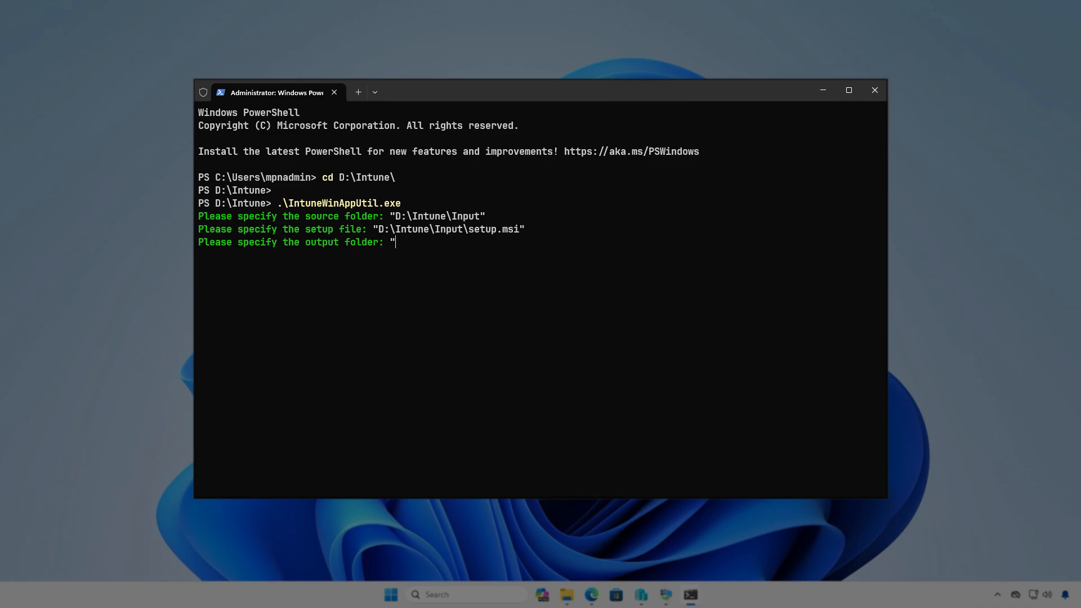
type("tune")
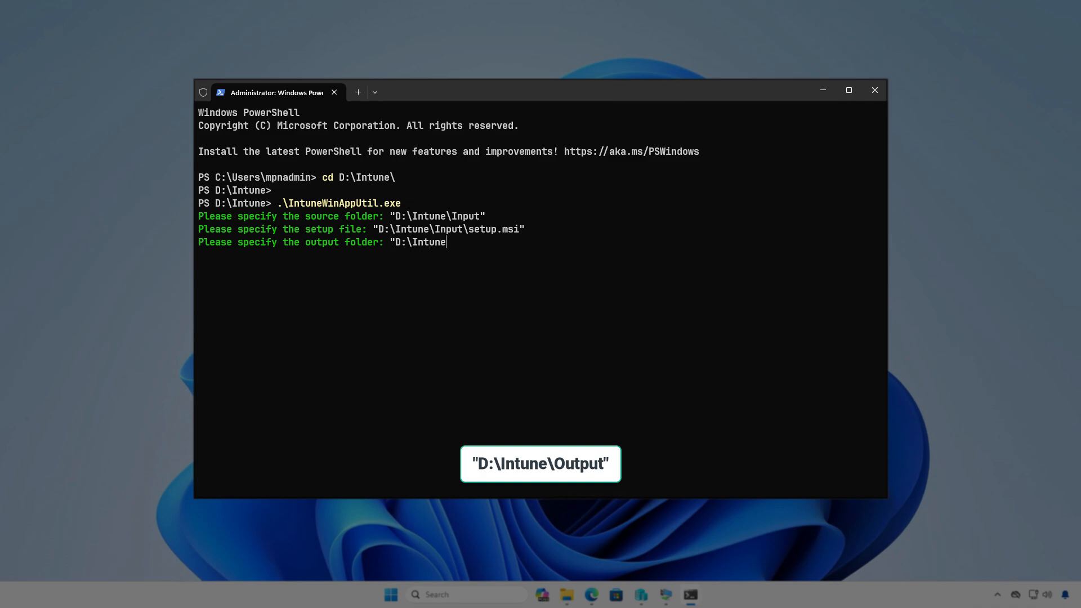
type("\\Output\"")
key("Return")
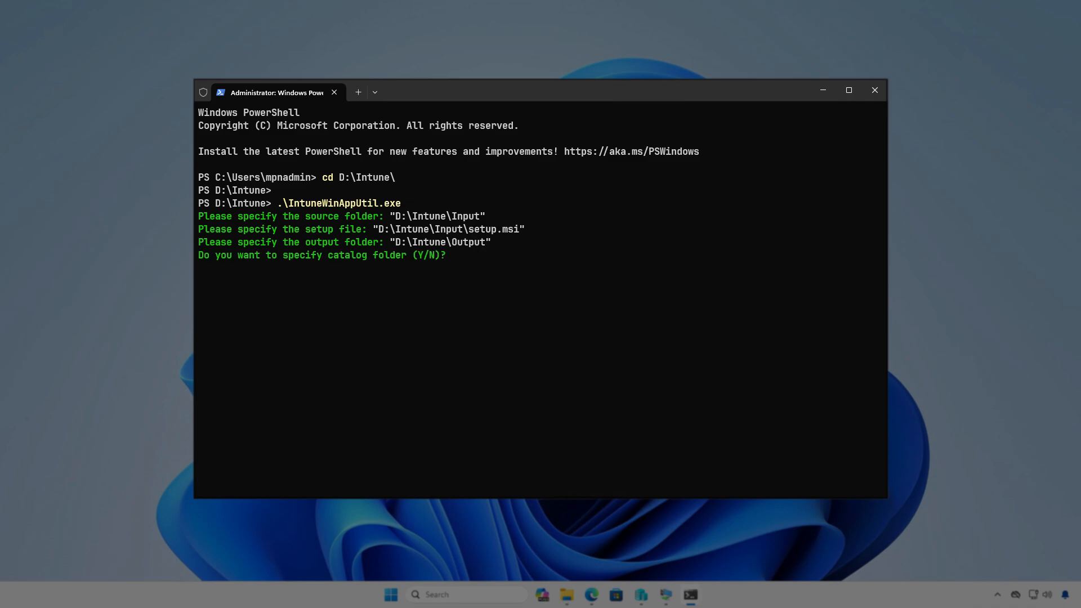
key("n")
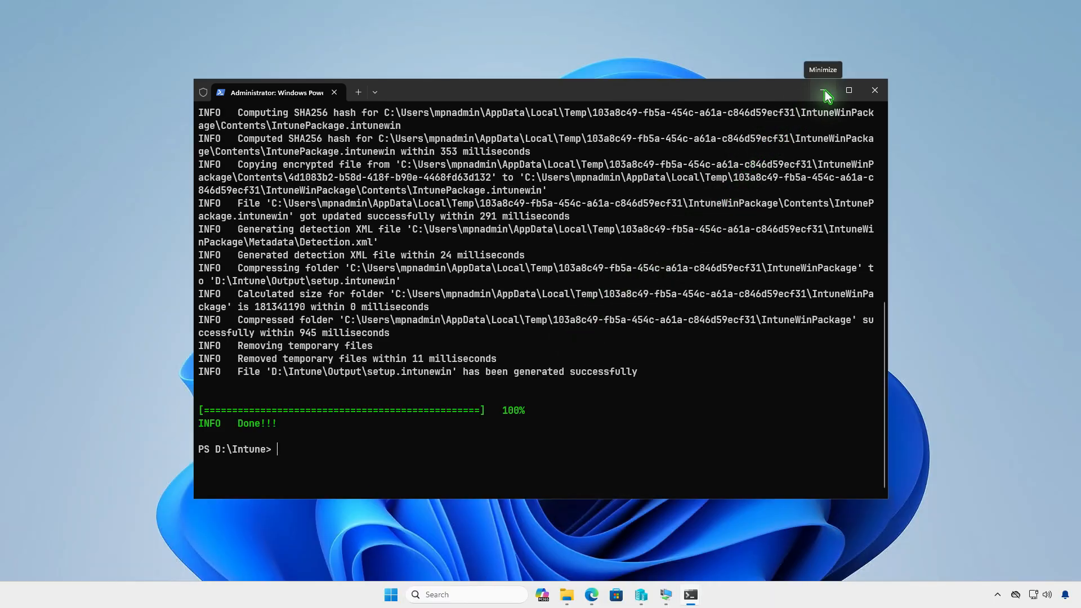
- Minimize the terminal and check the D:\Intune\Output folder in File Explorer for the generated package, minimizing that window too
left_click(824, 93)
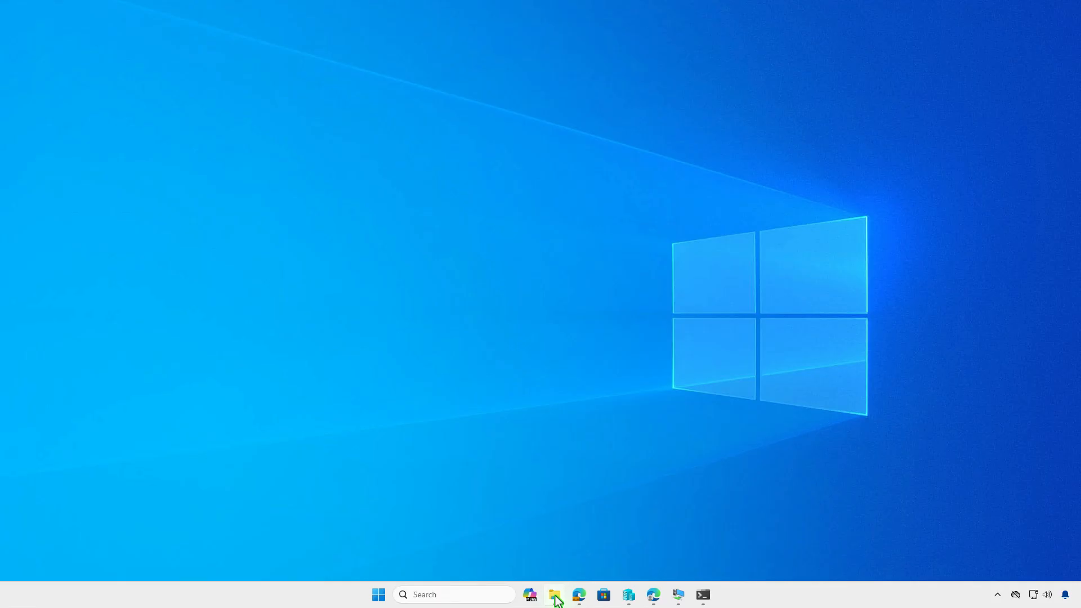
left_click(555, 596)
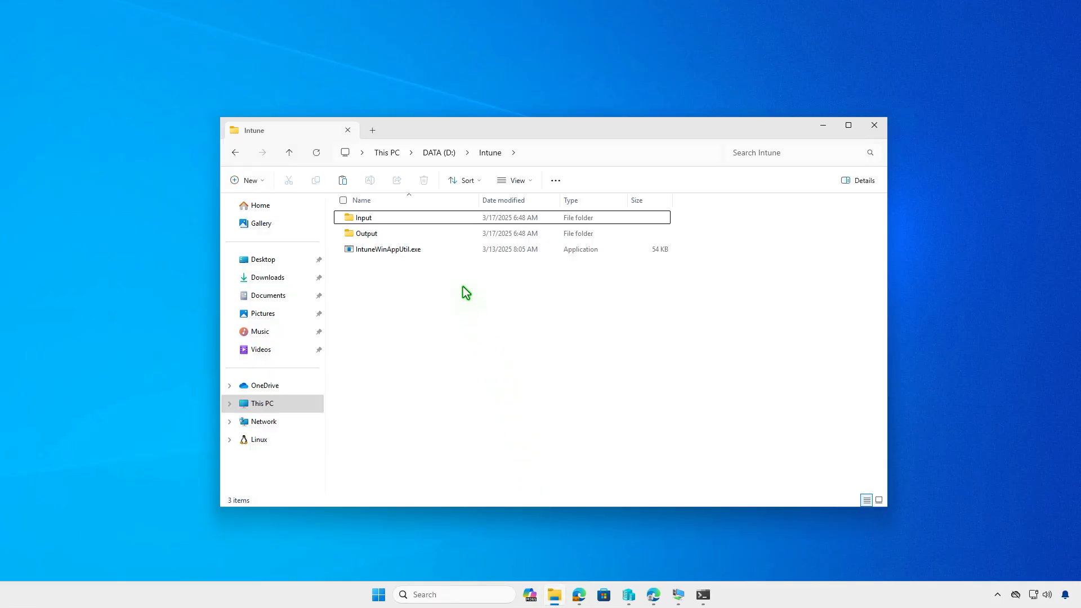
double_click(455, 236)
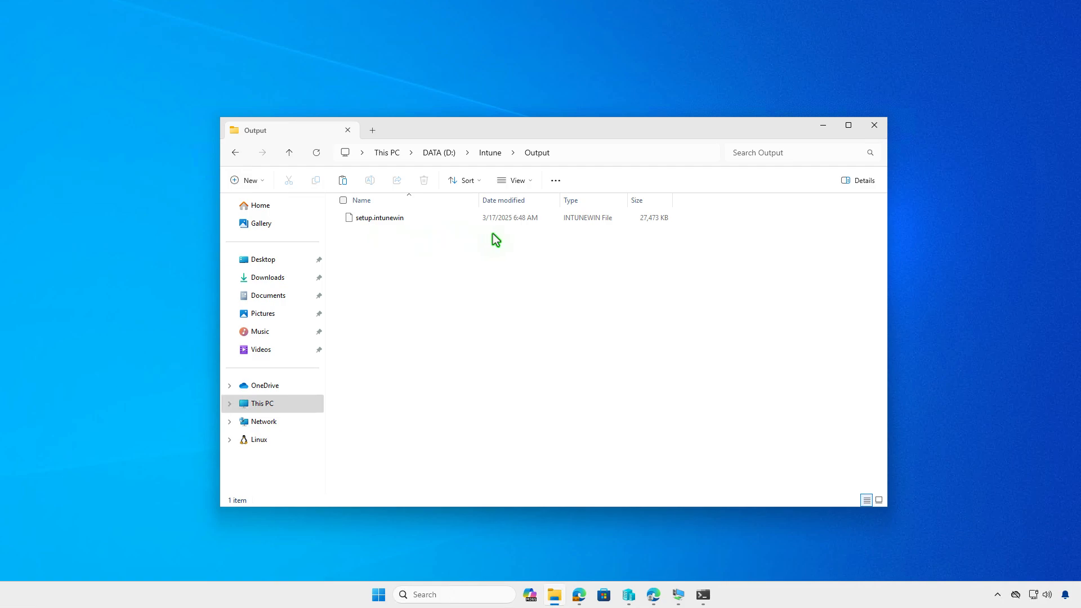
left_click(821, 126)
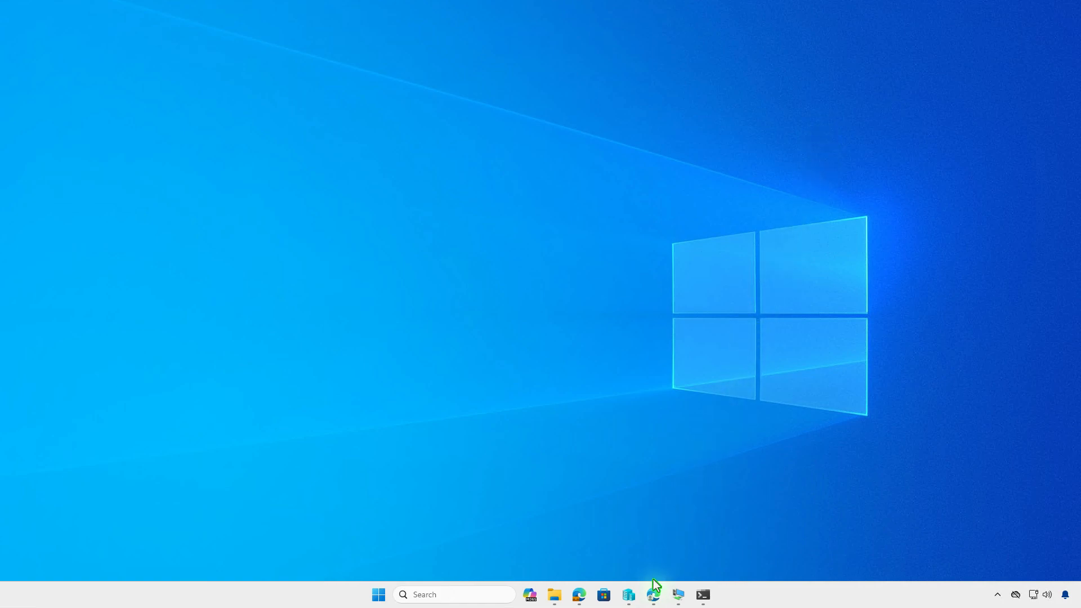
- Switch to the Microsoft Intune admin center in Edge and open the list of Windows apps
left_click(653, 594)
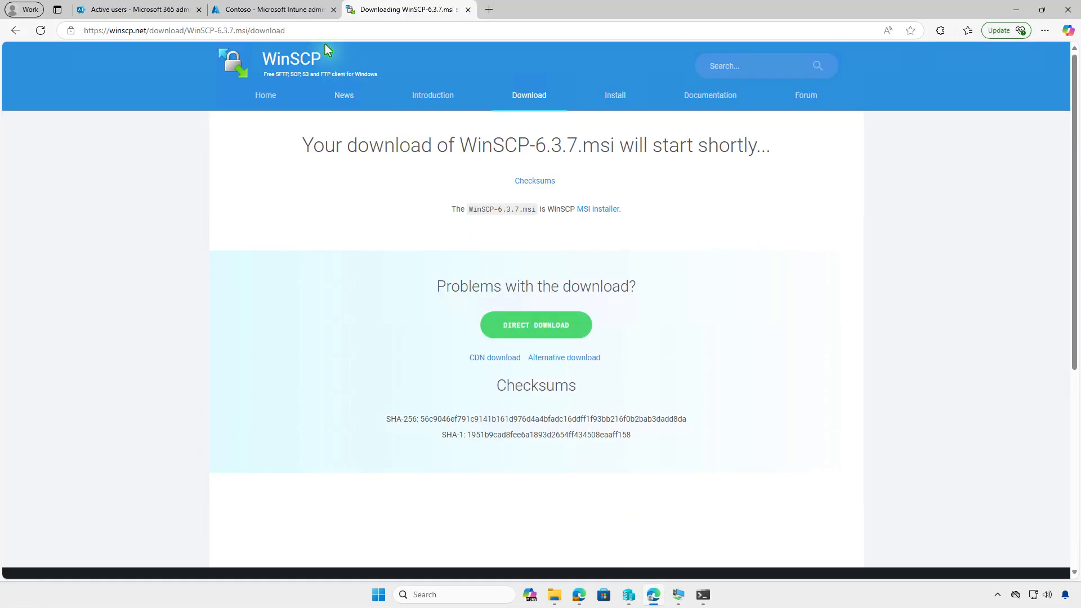
left_click(293, 10)
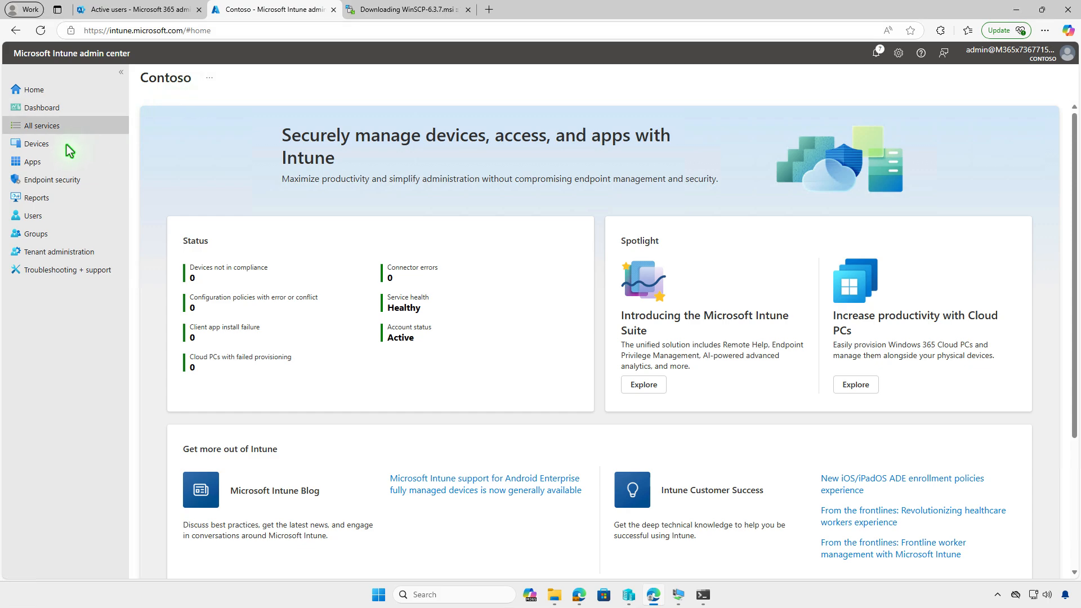
left_click(53, 162)
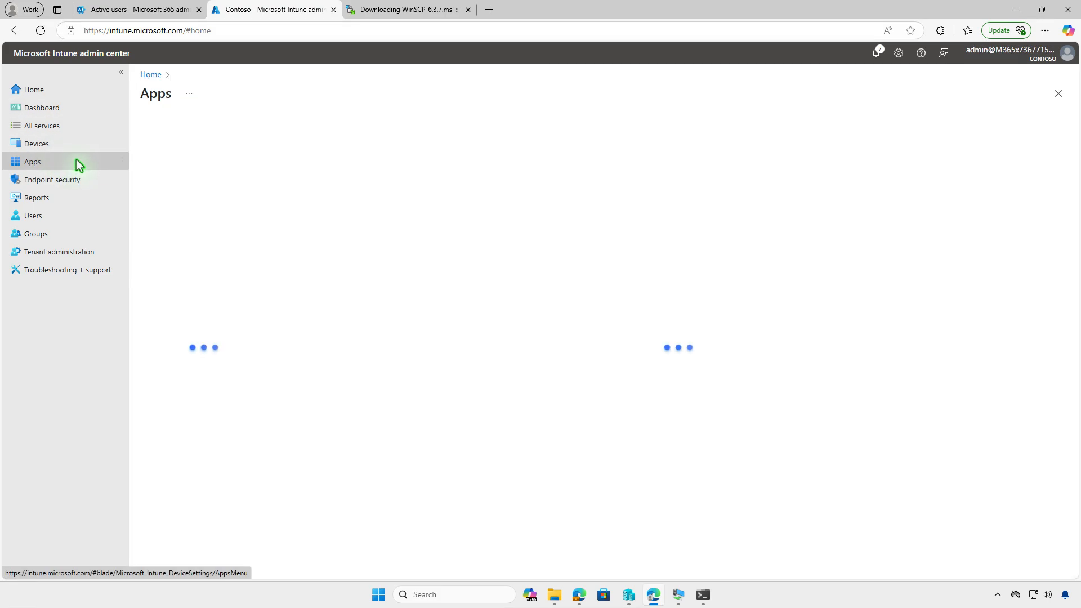
left_click(207, 221)
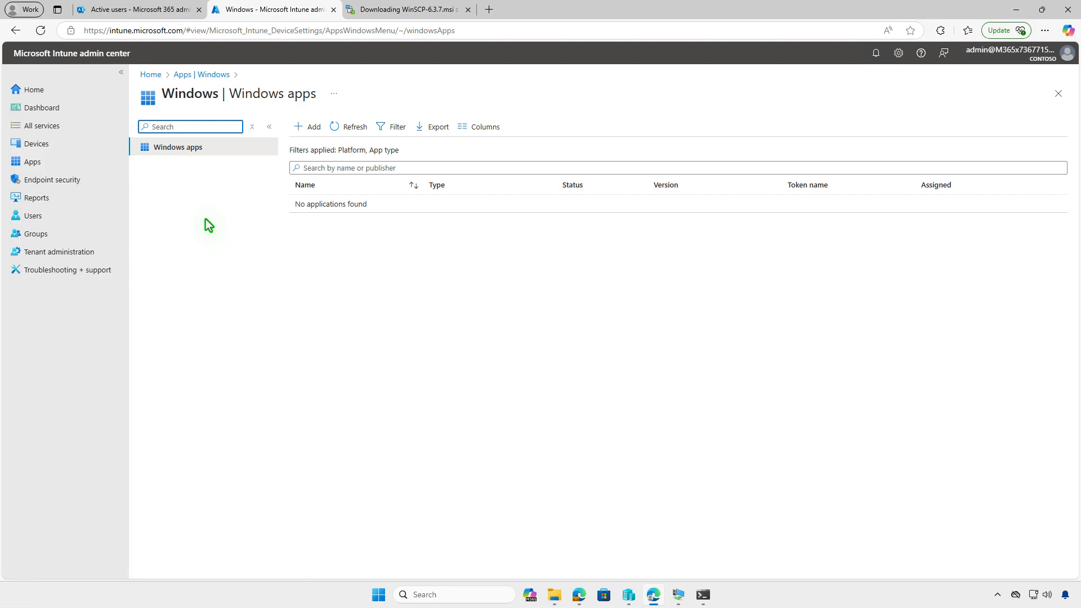
- Start adding an app with the app type Windows app (Win32)
left_click(307, 133)
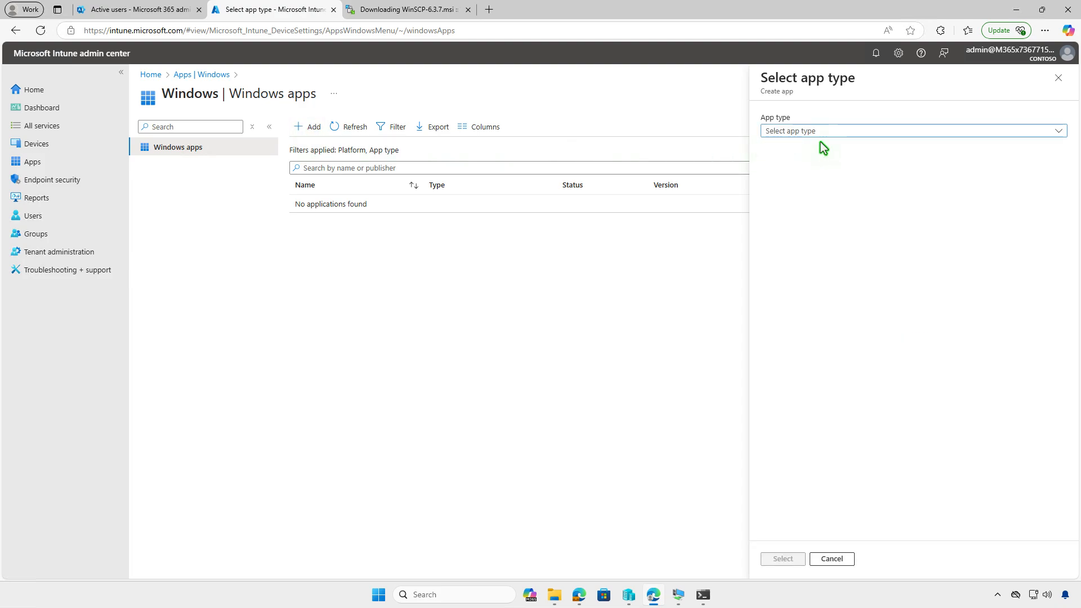
left_click(869, 133)
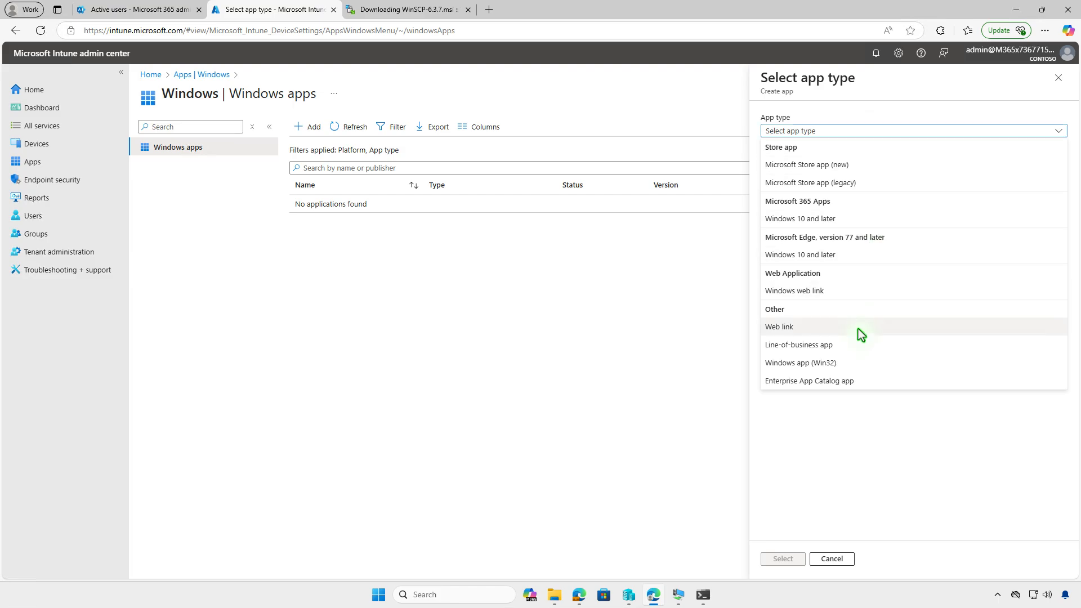
left_click(853, 364)
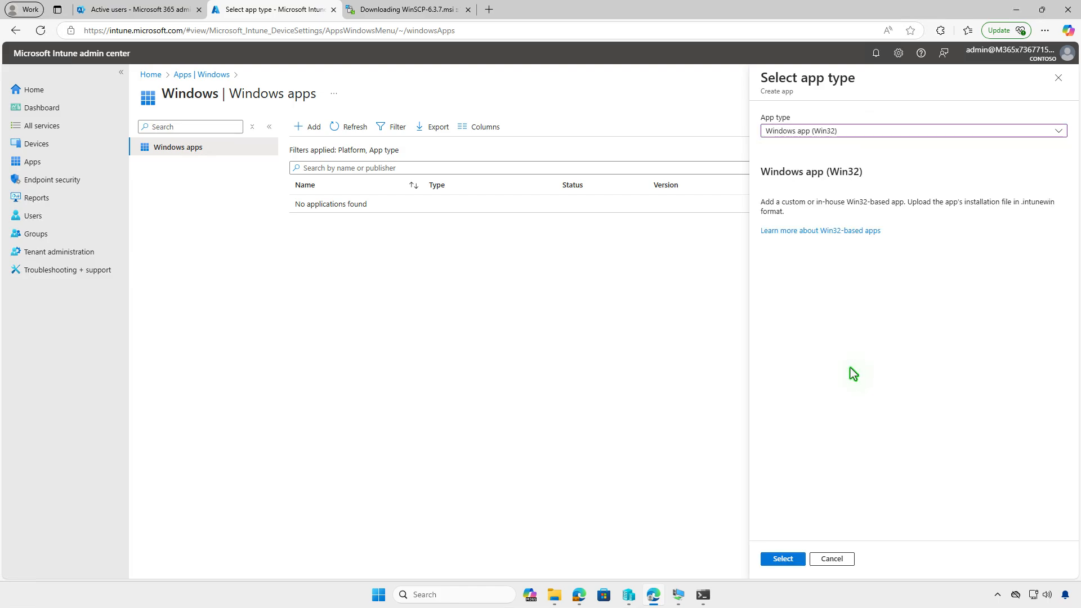
left_click(787, 559)
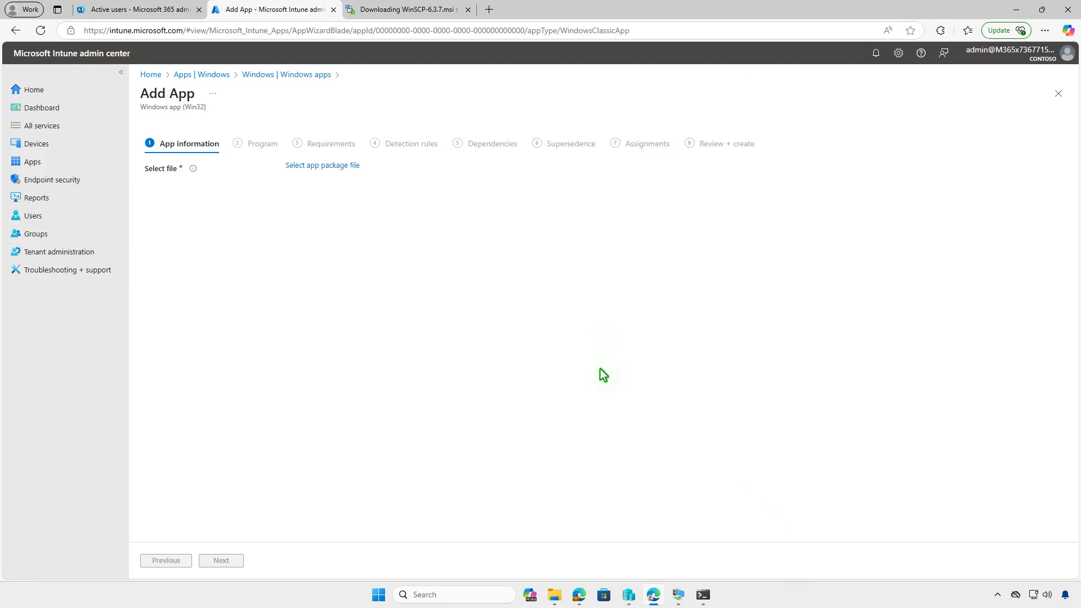
- Select setup.intunewin from D:\Intune\Output as the app package file and confirm it
left_click(355, 168)
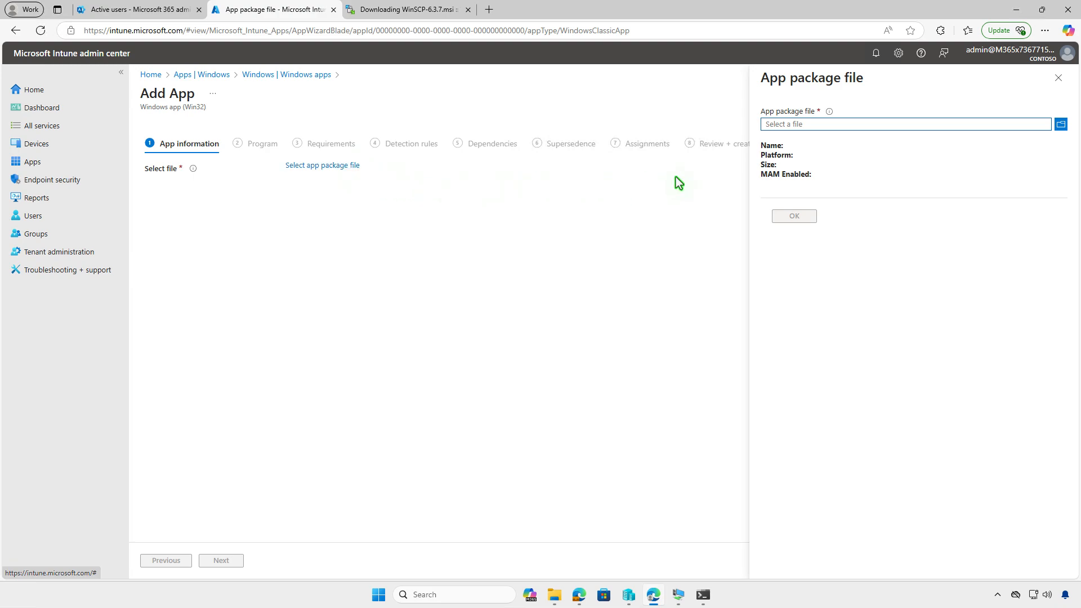
left_click(846, 125)
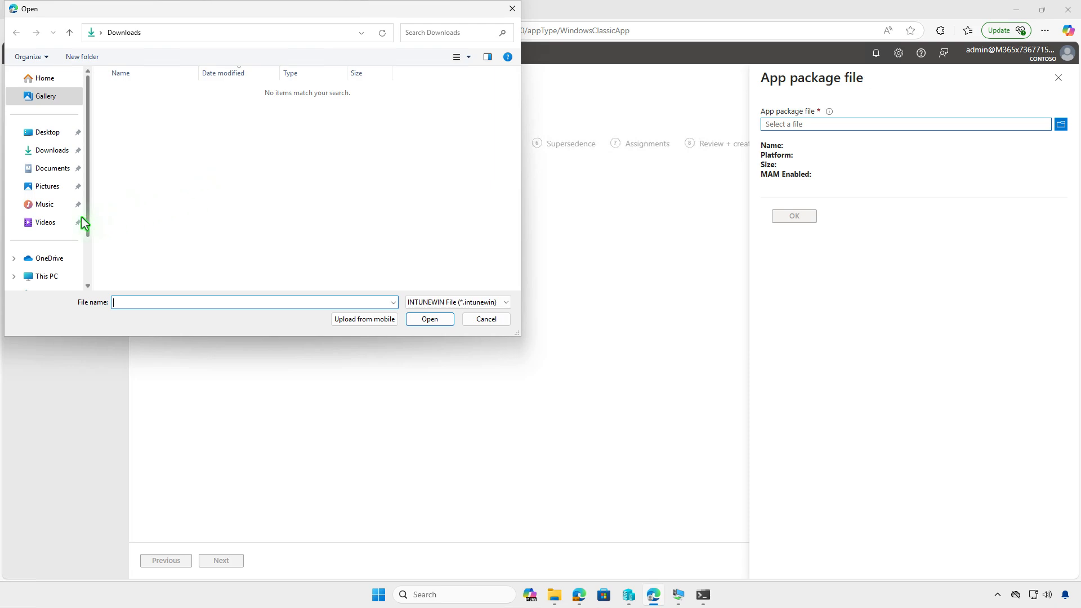
scroll(73, 225, "down", 3)
left_click(66, 204)
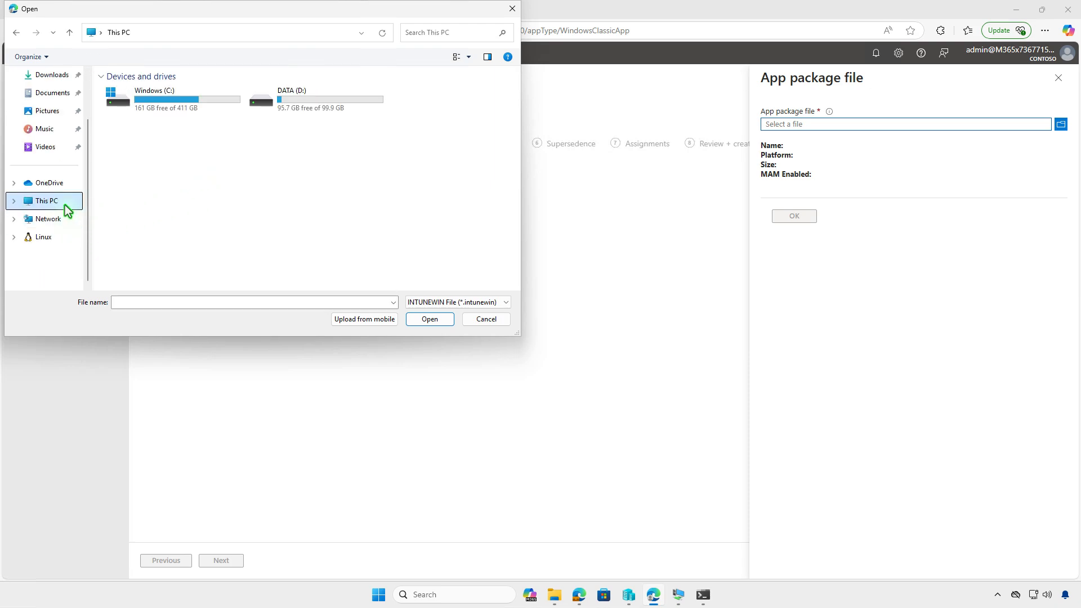
double_click(308, 110)
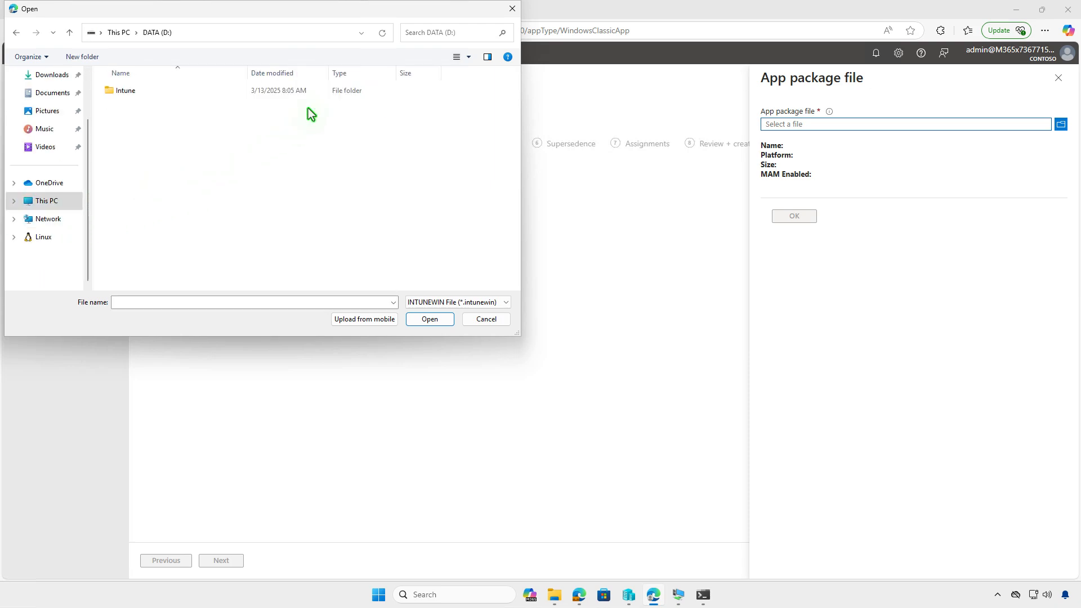
double_click(188, 90)
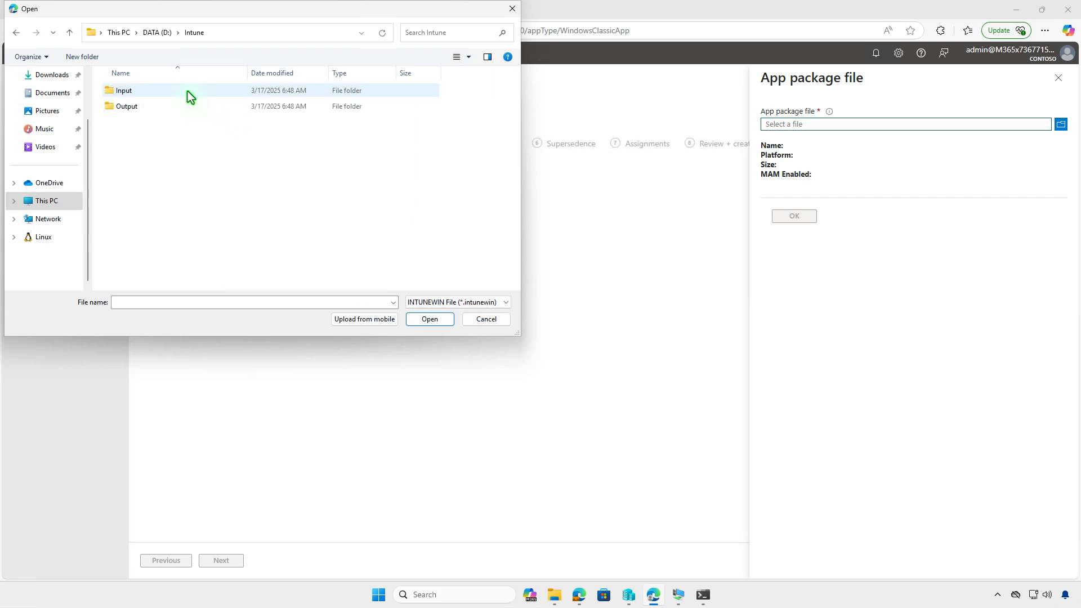
double_click(191, 109)
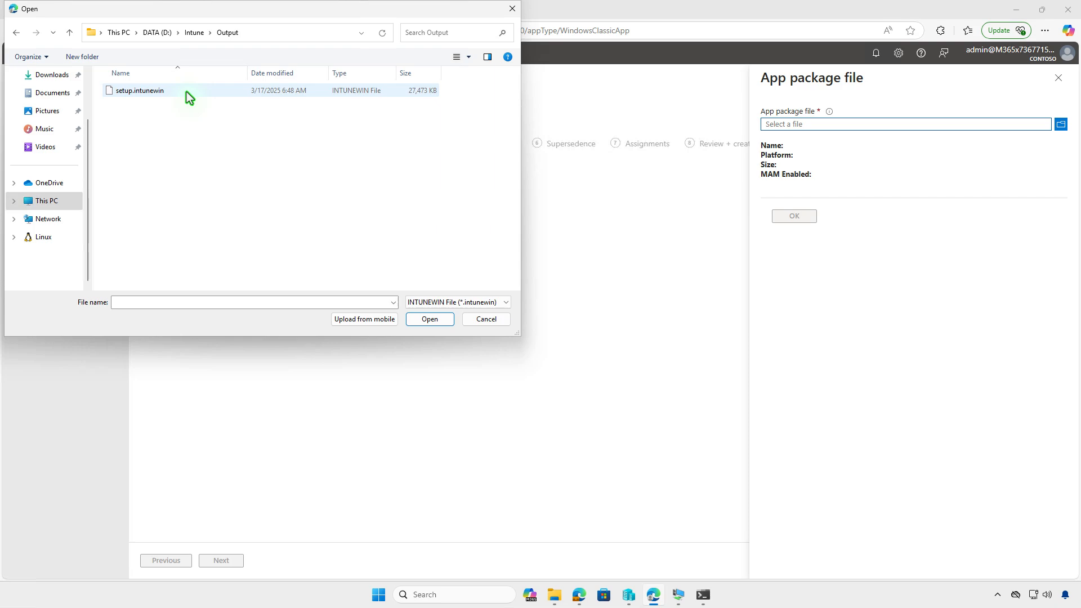
double_click(187, 92)
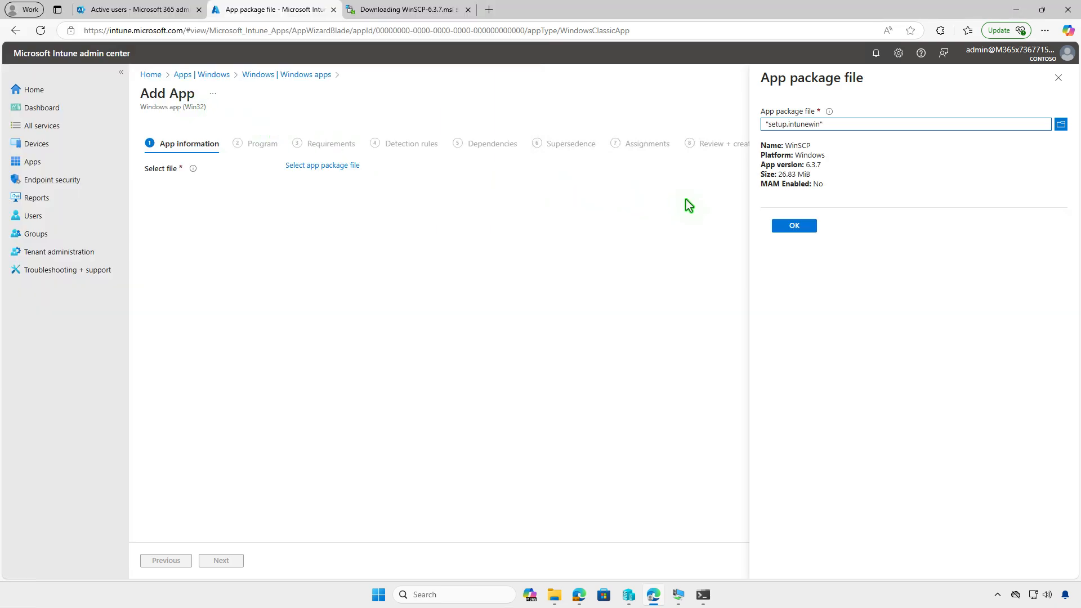
left_click(787, 227)
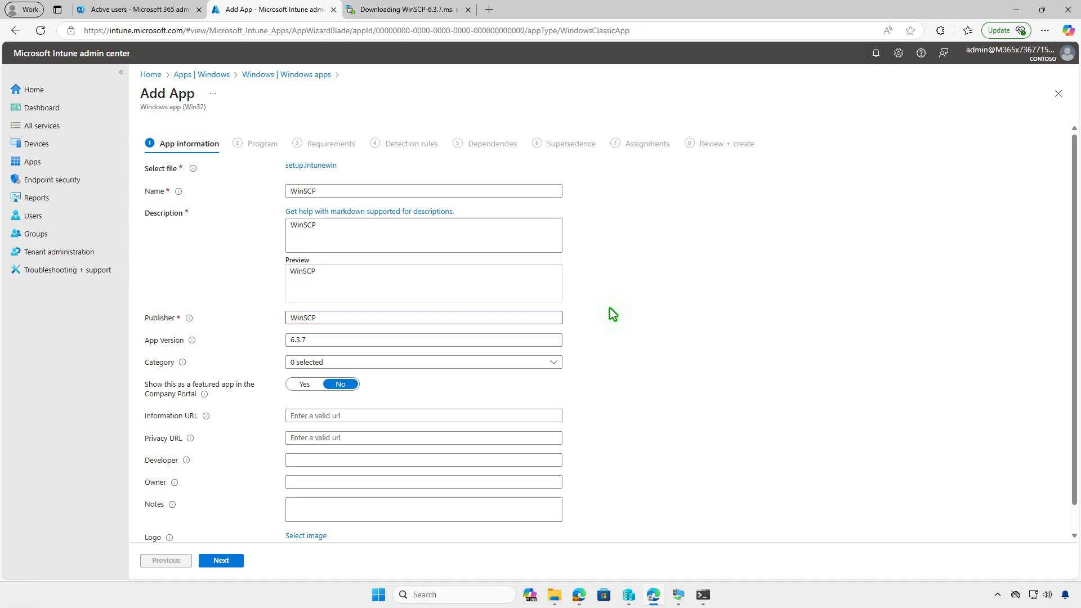
- Upload WinSCP_6_Logo.png from the Downloads folder as the app's logo and continue to the program settings
scroll(610, 308, "down", 2)
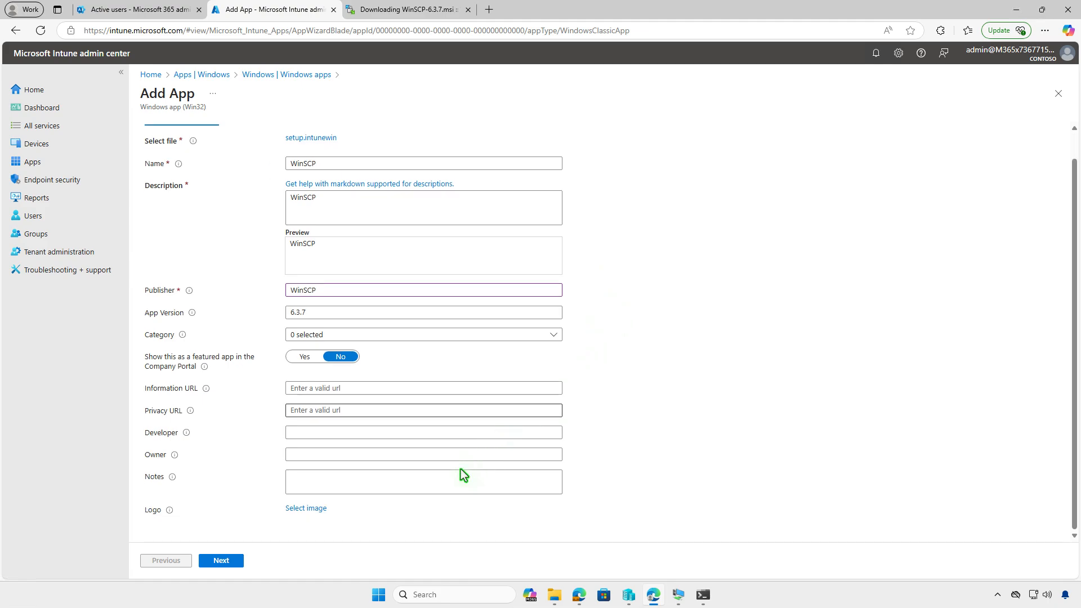
left_click(322, 512)
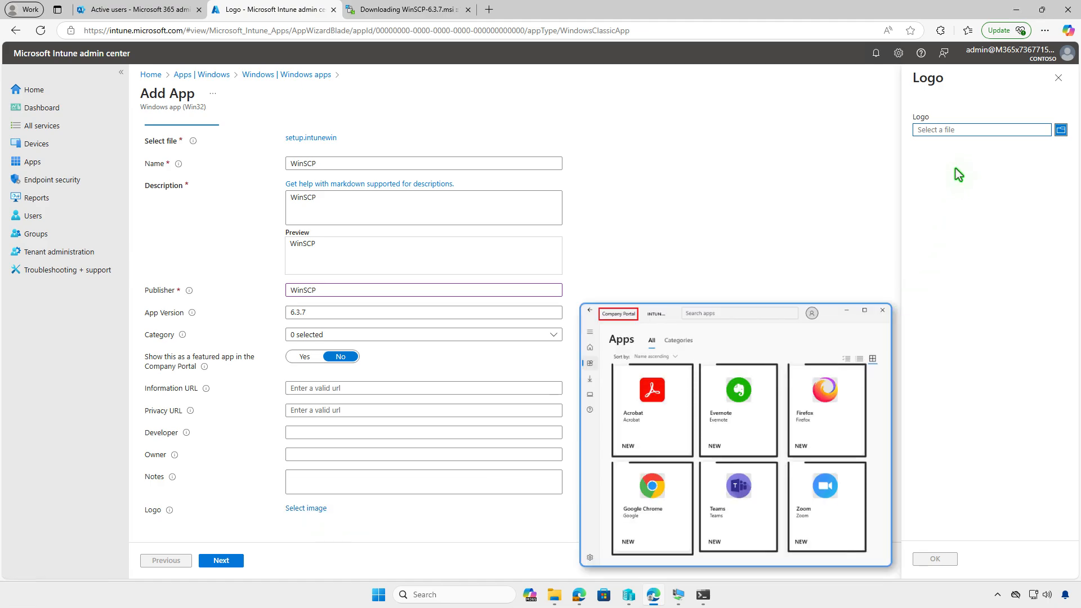
left_click(948, 133)
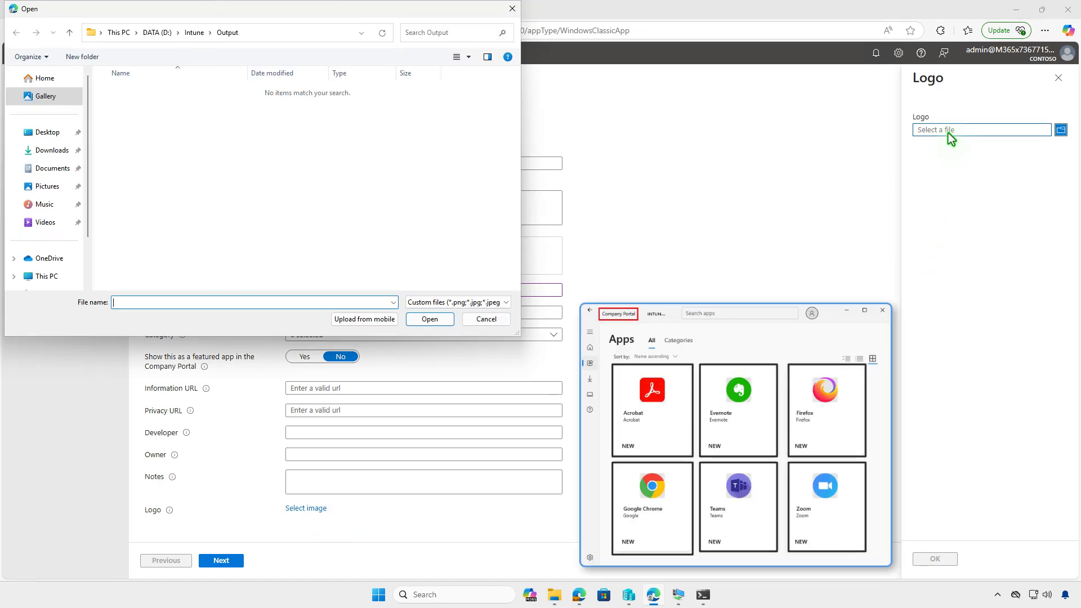
left_click(63, 153)
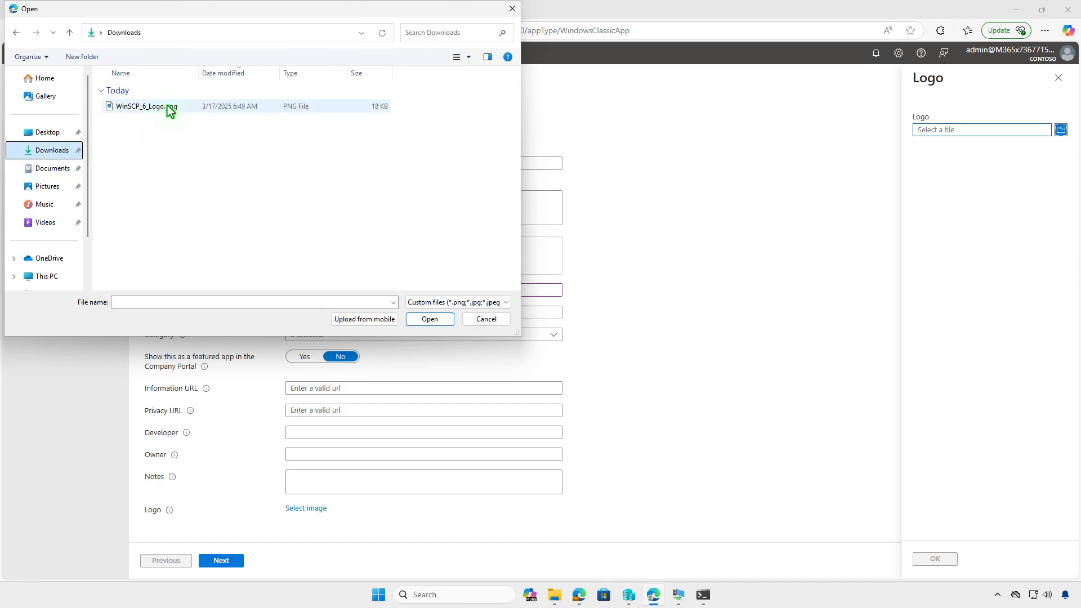
left_click(169, 110)
double_click(169, 109)
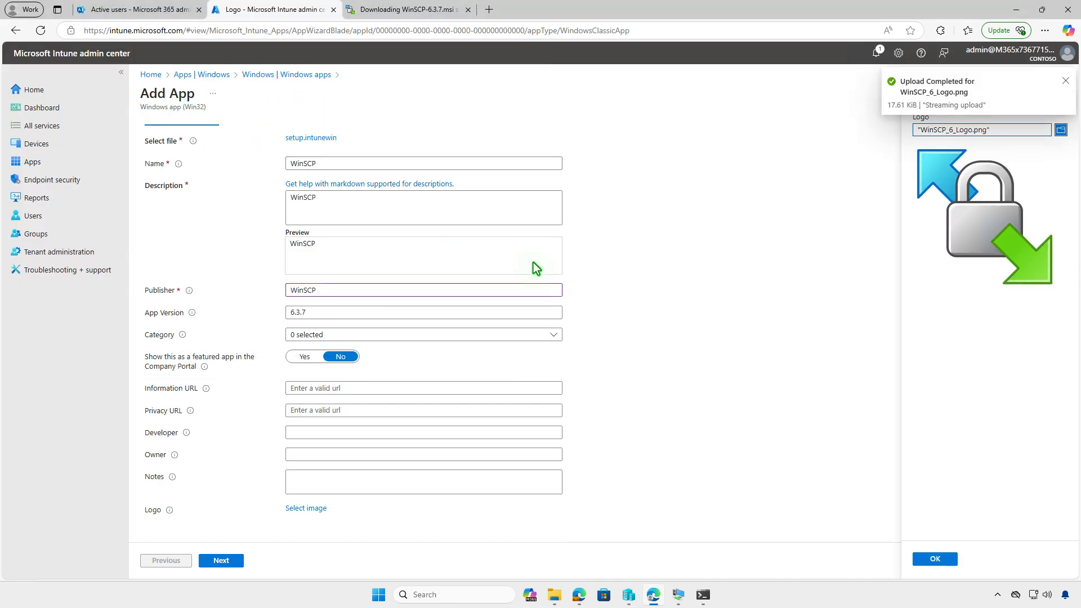
left_click(921, 559)
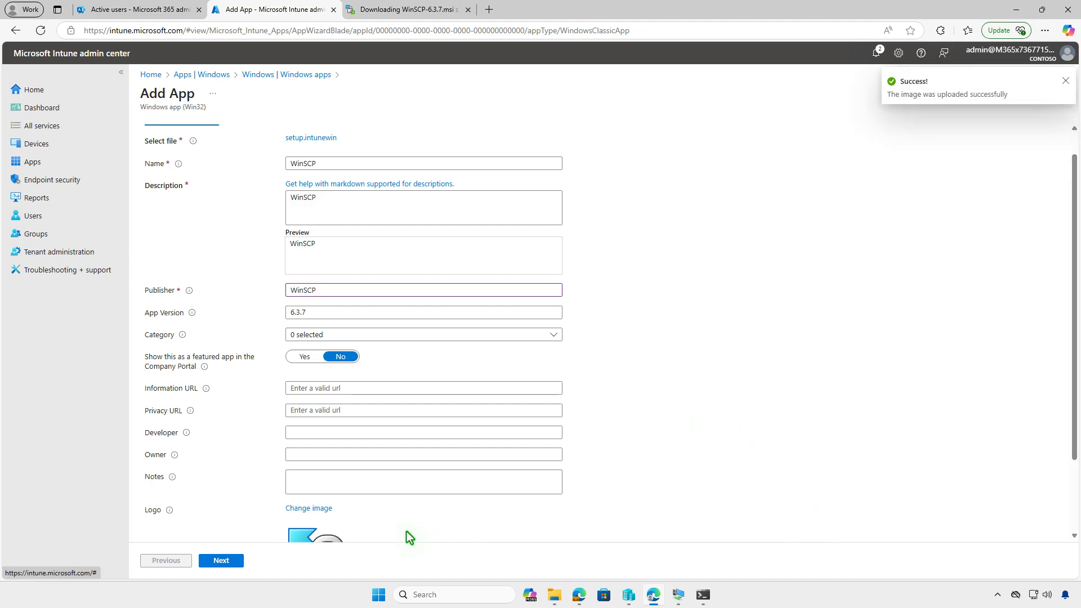
scroll(381, 527, "down", 2)
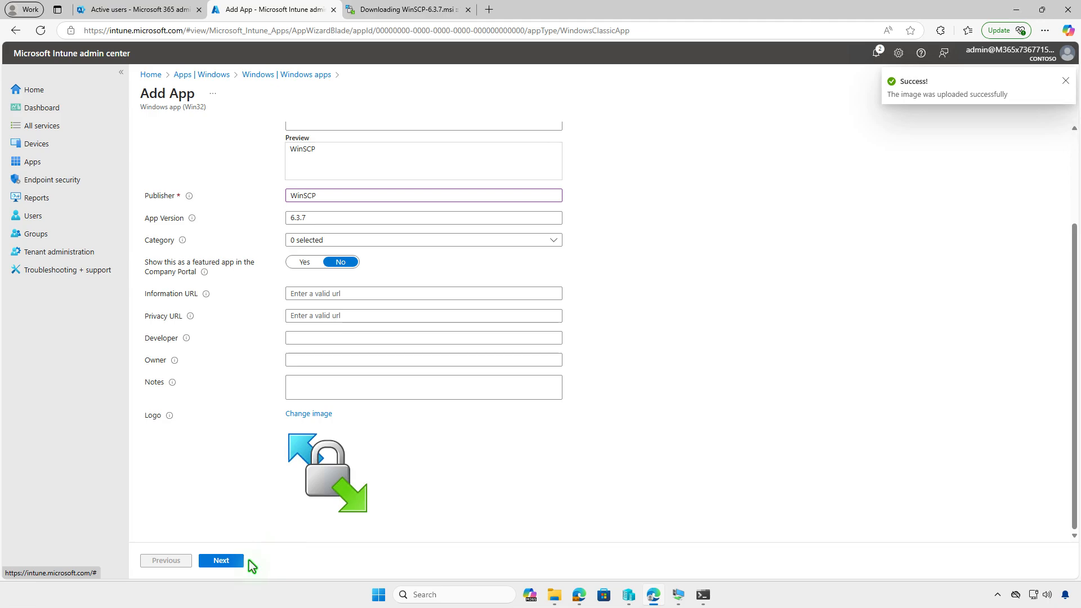
left_click(241, 561)
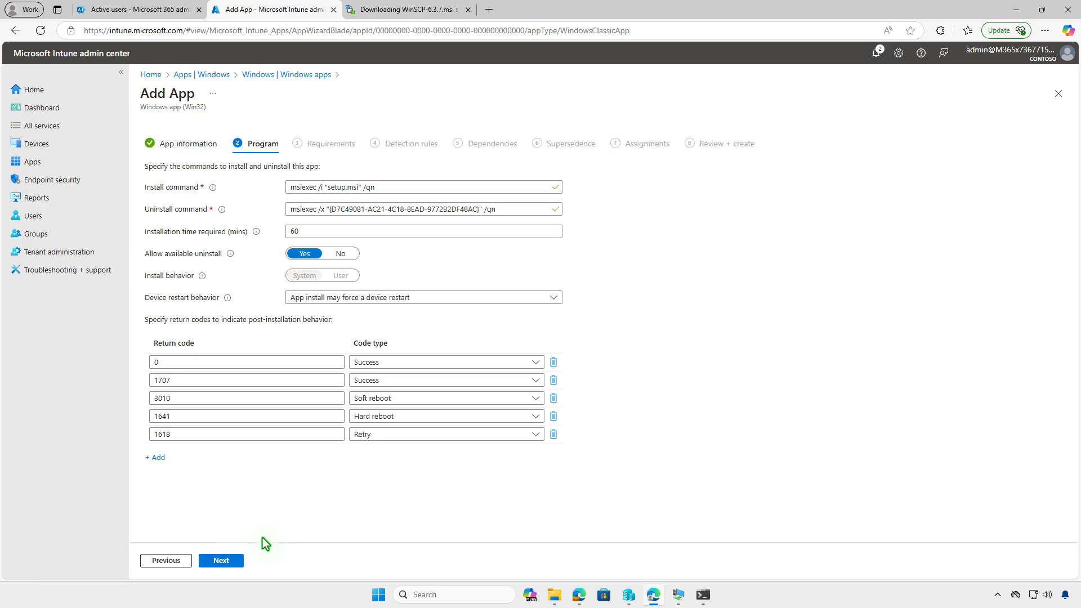
- Accept the default program settings, then require 64-bit architecture and Windows 10 1607 as the minimum operating system
left_click(237, 562)
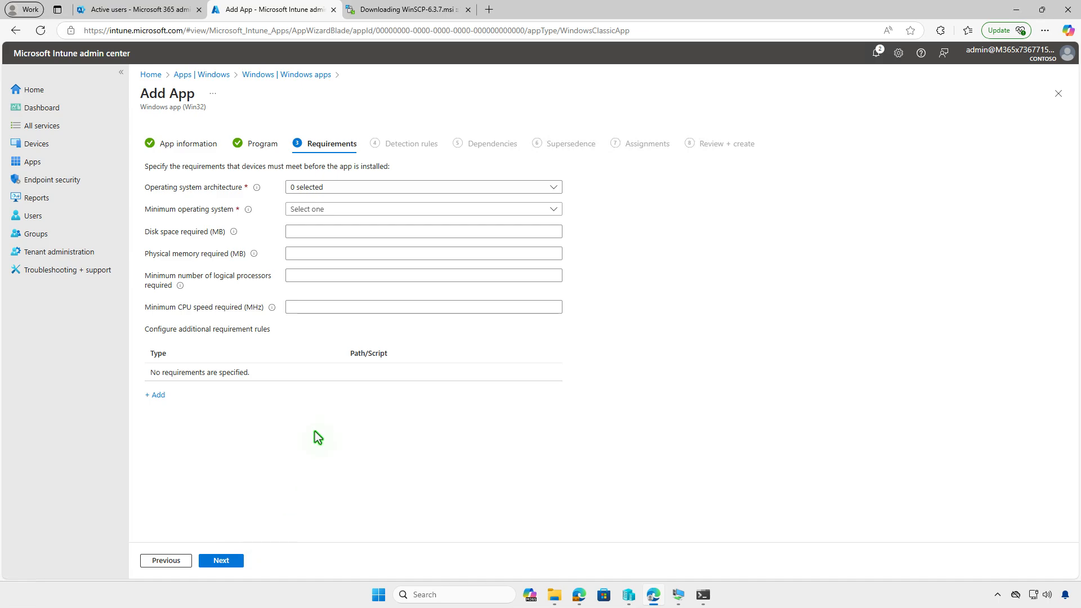
left_click(437, 187)
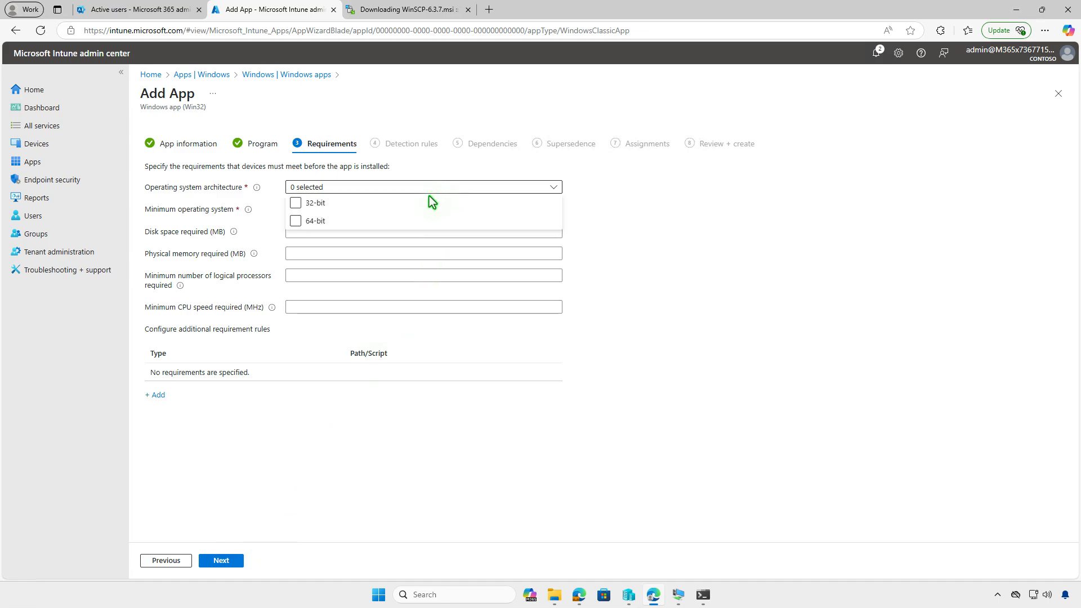
left_click(299, 221)
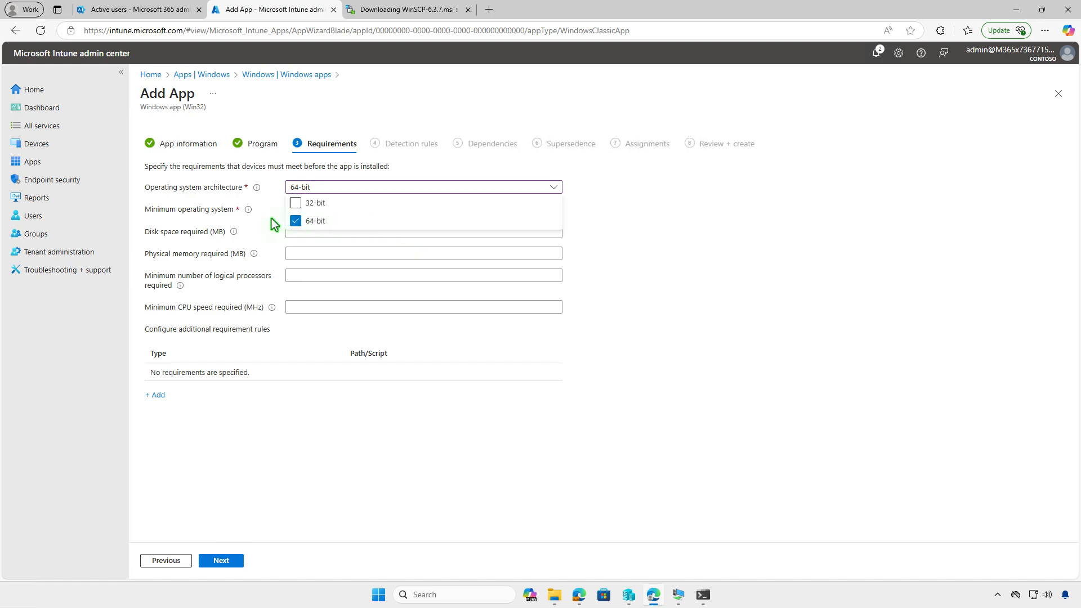
left_click(275, 224)
left_click(313, 210)
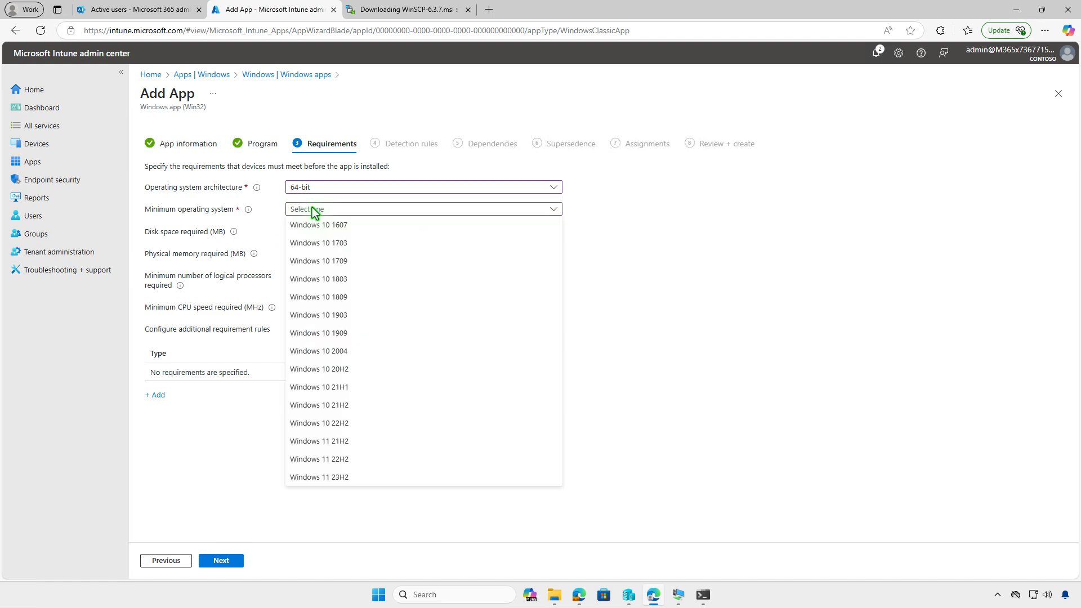
left_click(346, 225)
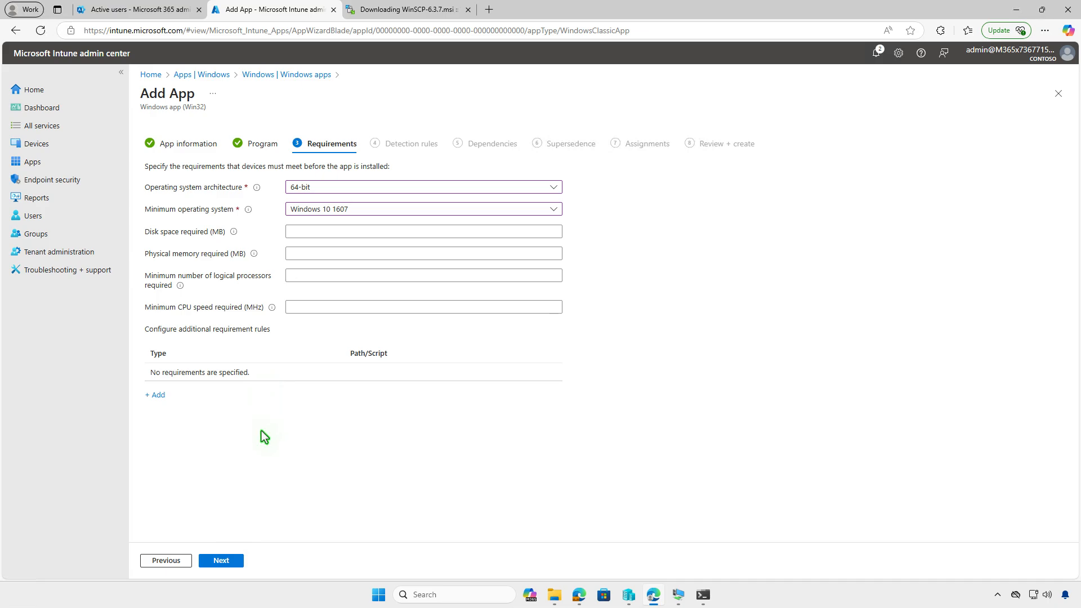
left_click(228, 562)
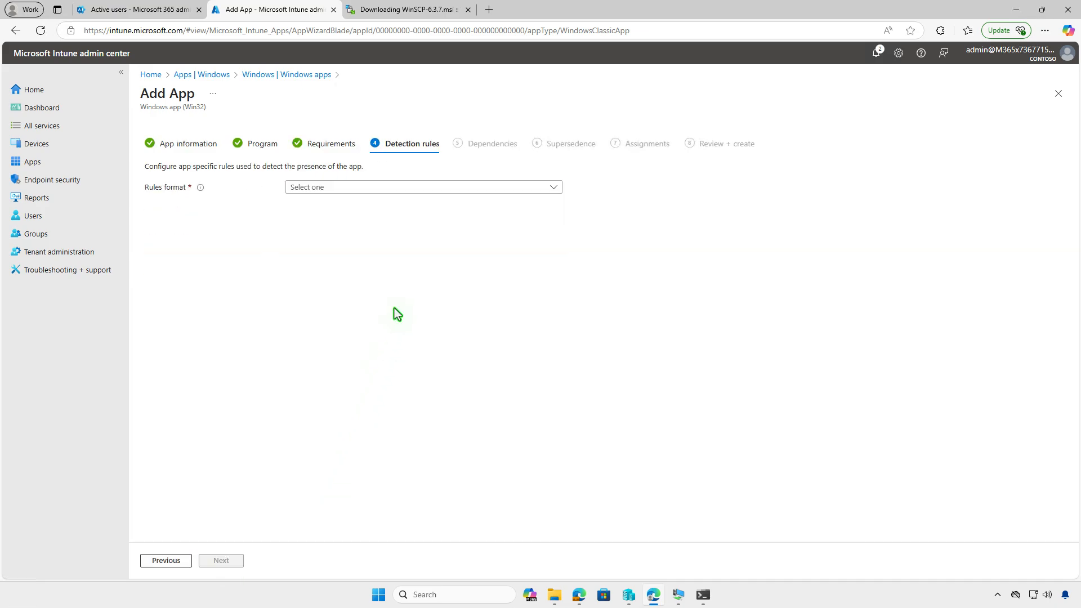
- Manually configure an MSI detection rule with the prefilled product code and no version check, then continue without adding dependencies or supersedence
left_click(408, 188)
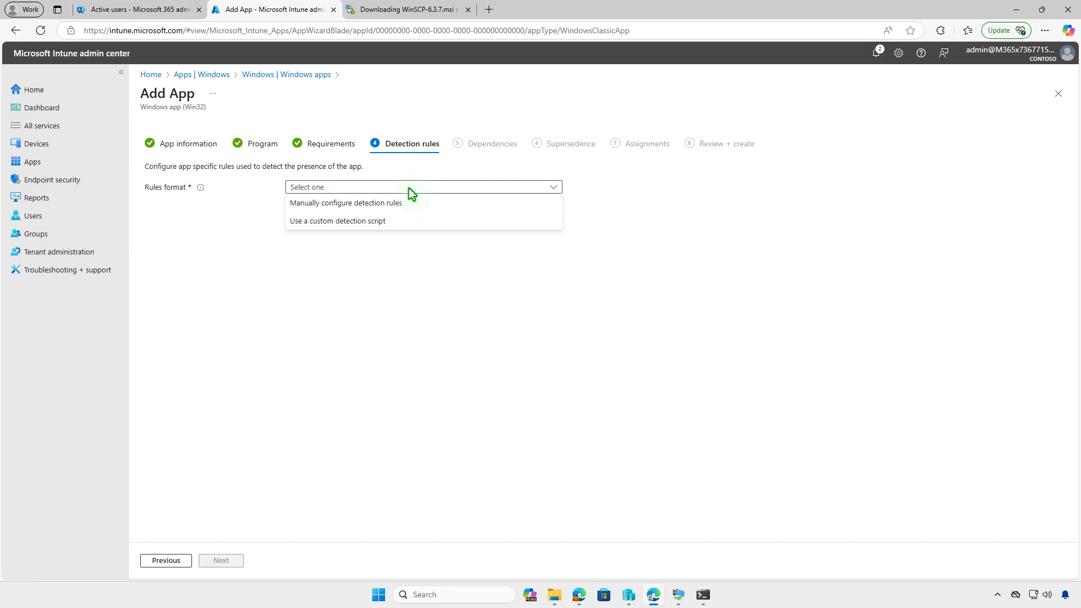
left_click(415, 204)
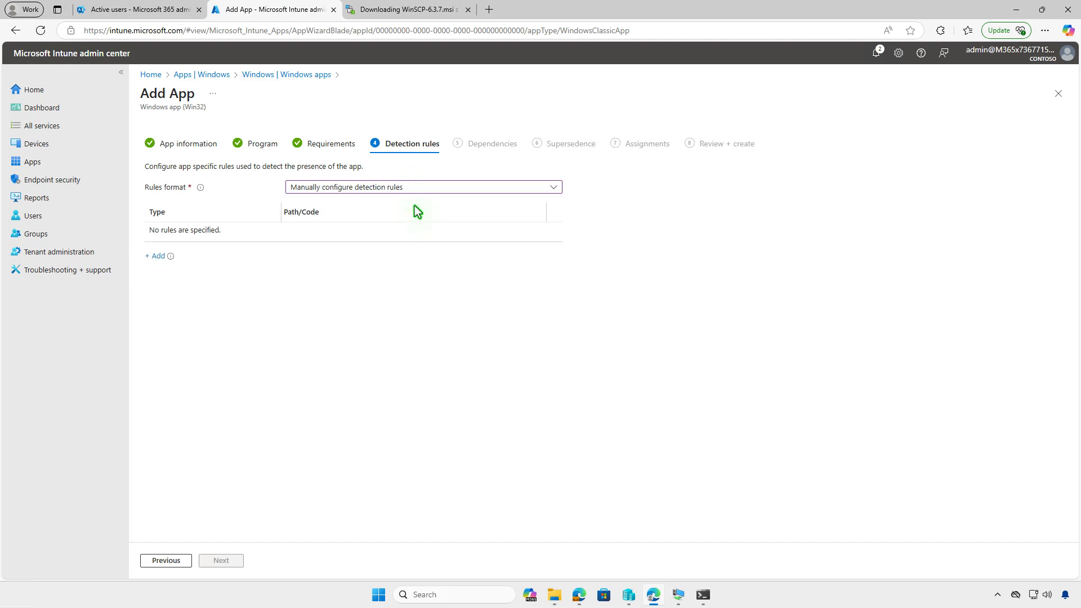
left_click(175, 255)
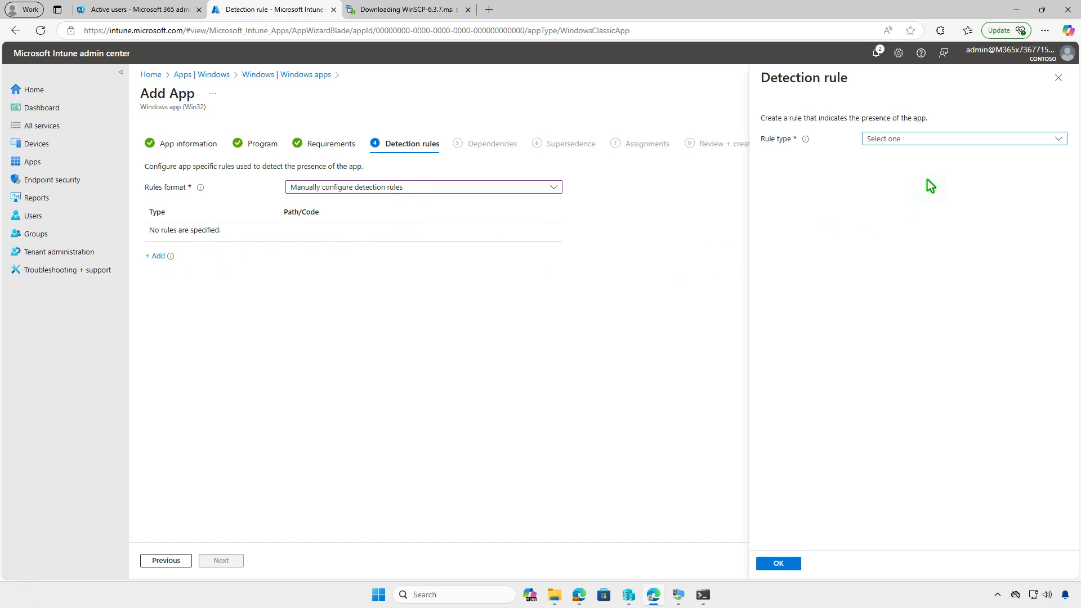
left_click(950, 138)
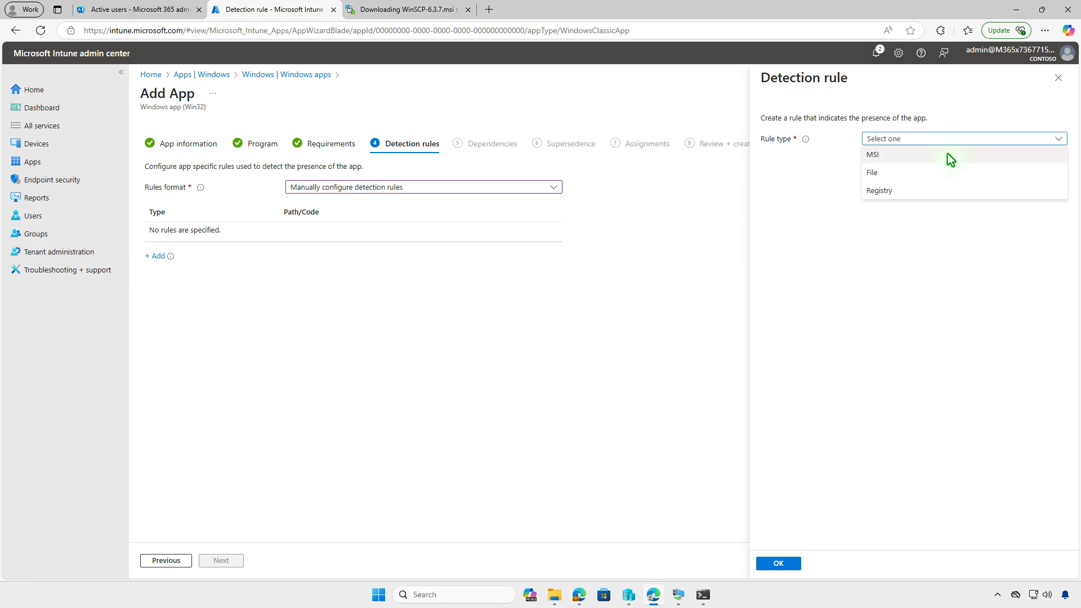
left_click(947, 154)
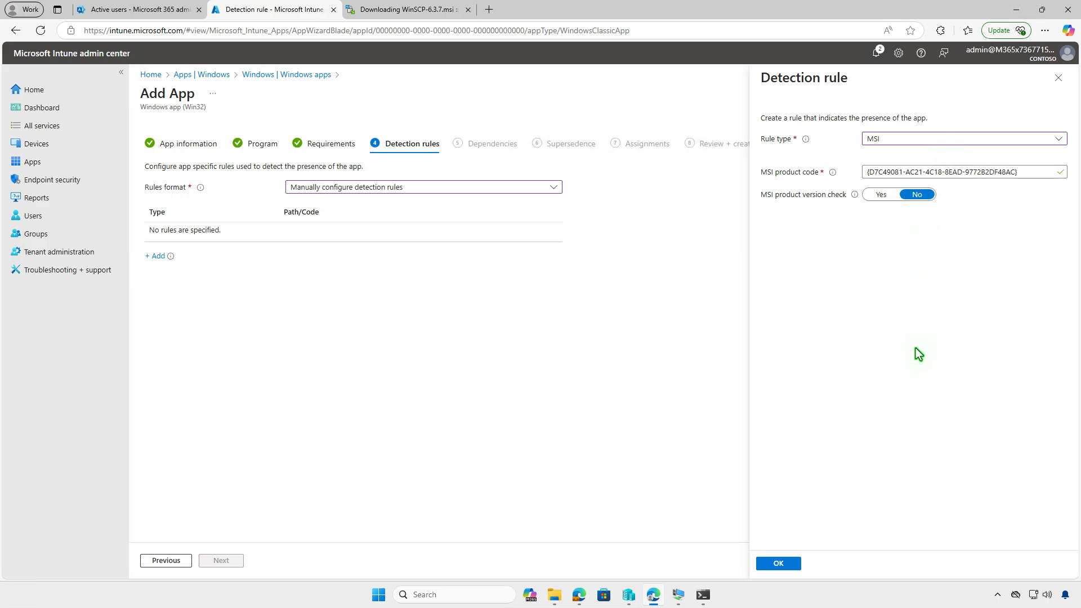
left_click(795, 563)
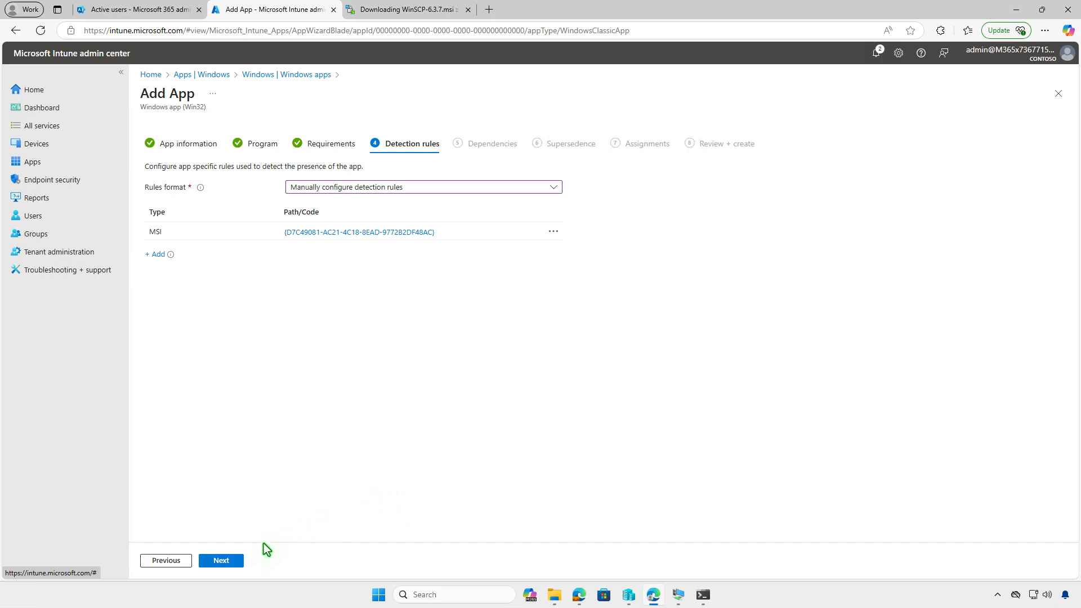
left_click(220, 561)
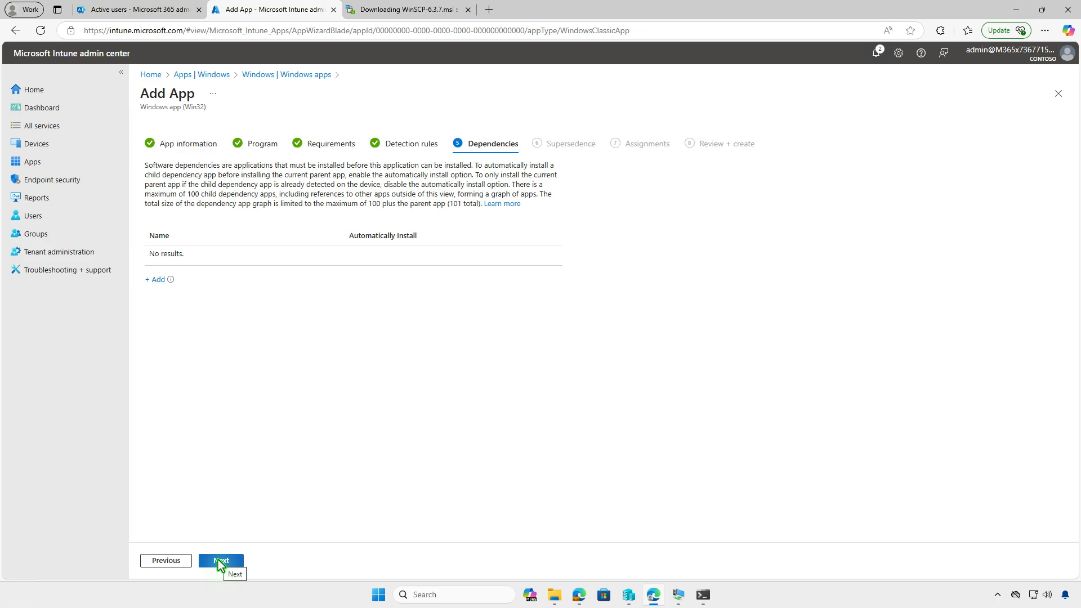
left_click(220, 561)
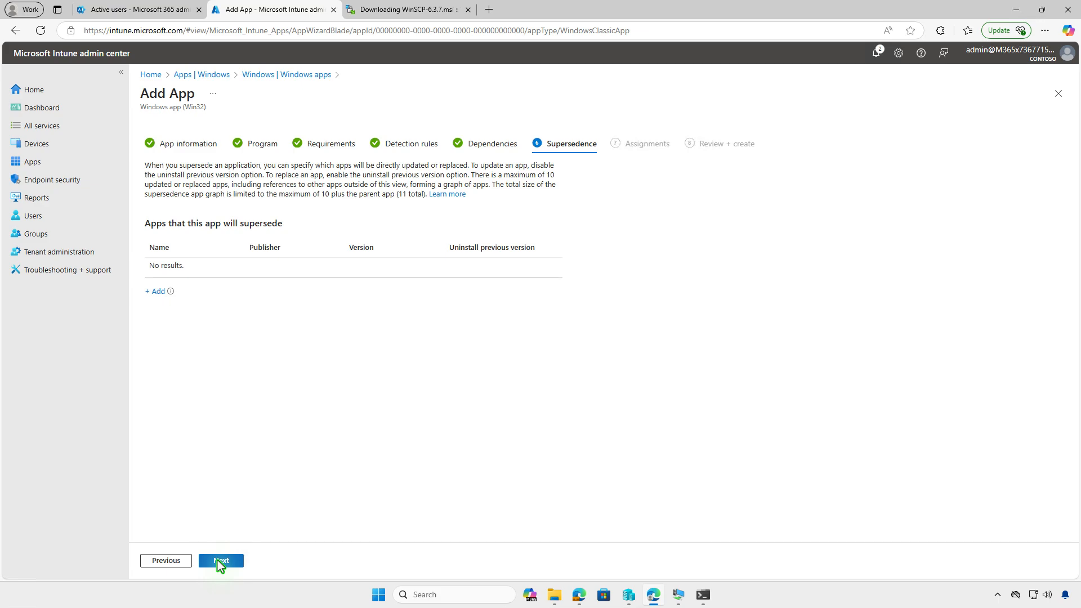
left_click(218, 561)
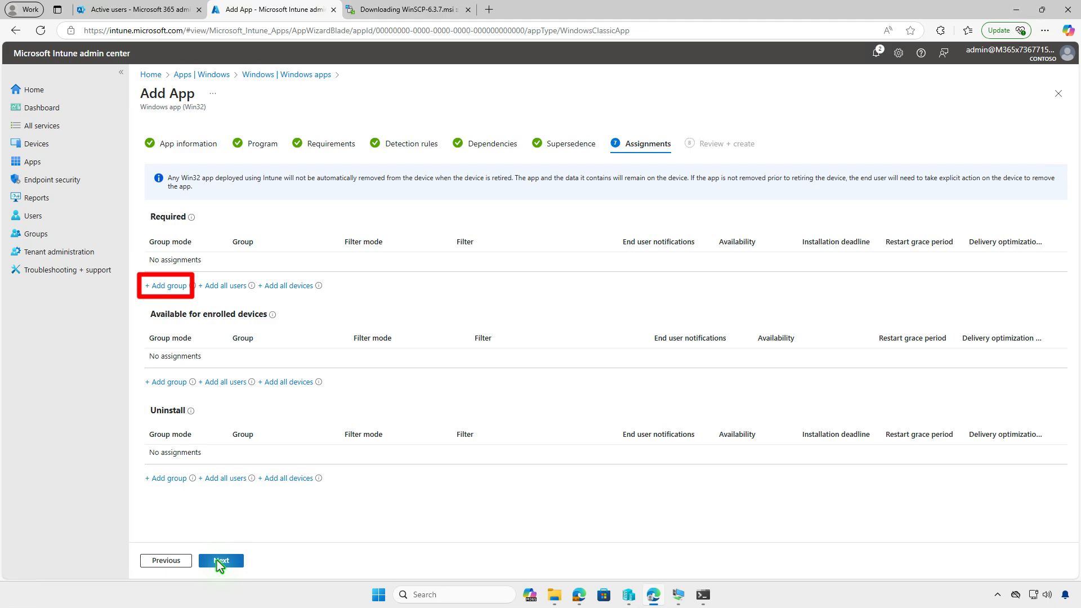
- Assign the app as required to the Test_Devices group and create it
left_click(171, 286)
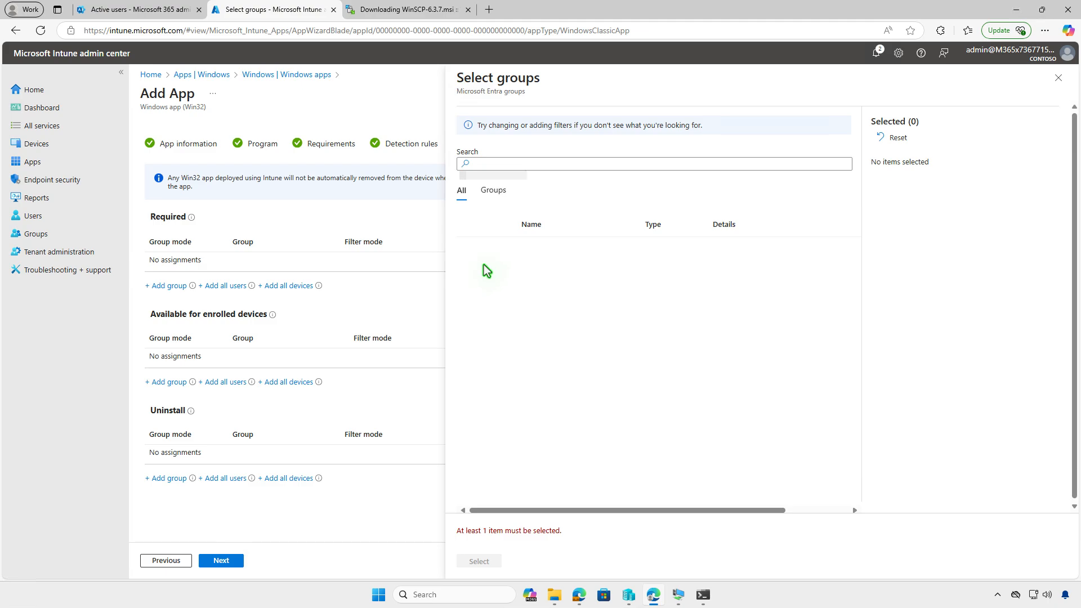
left_click(471, 251)
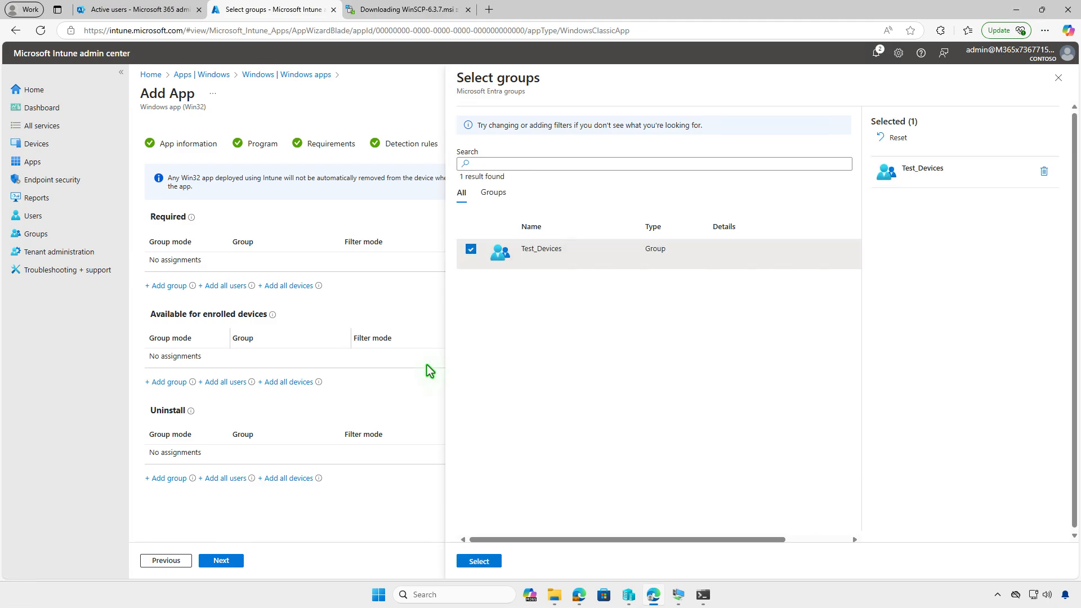
left_click(478, 561)
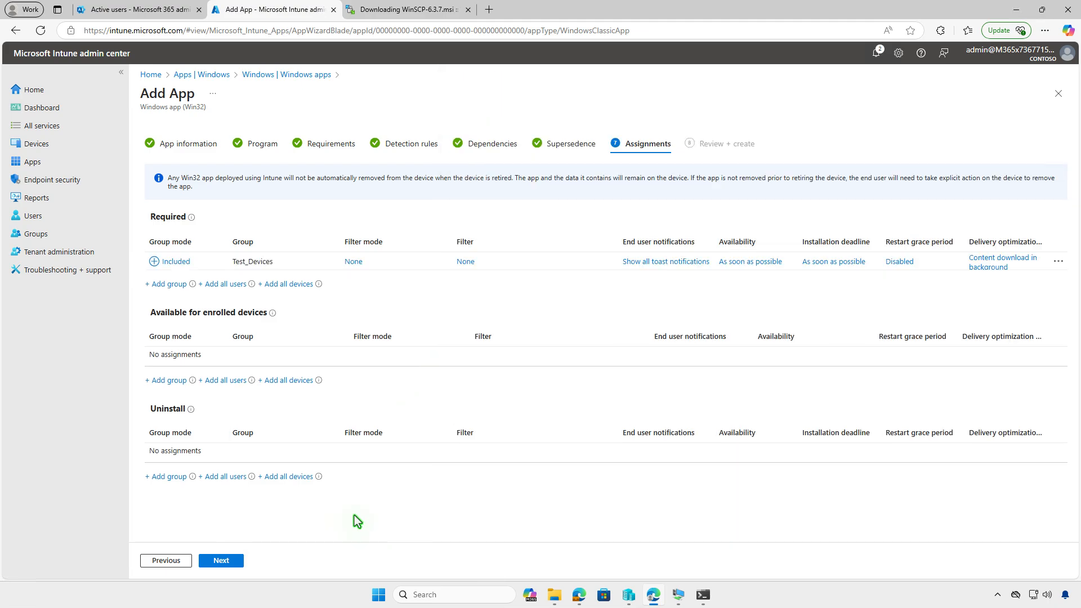
left_click(233, 561)
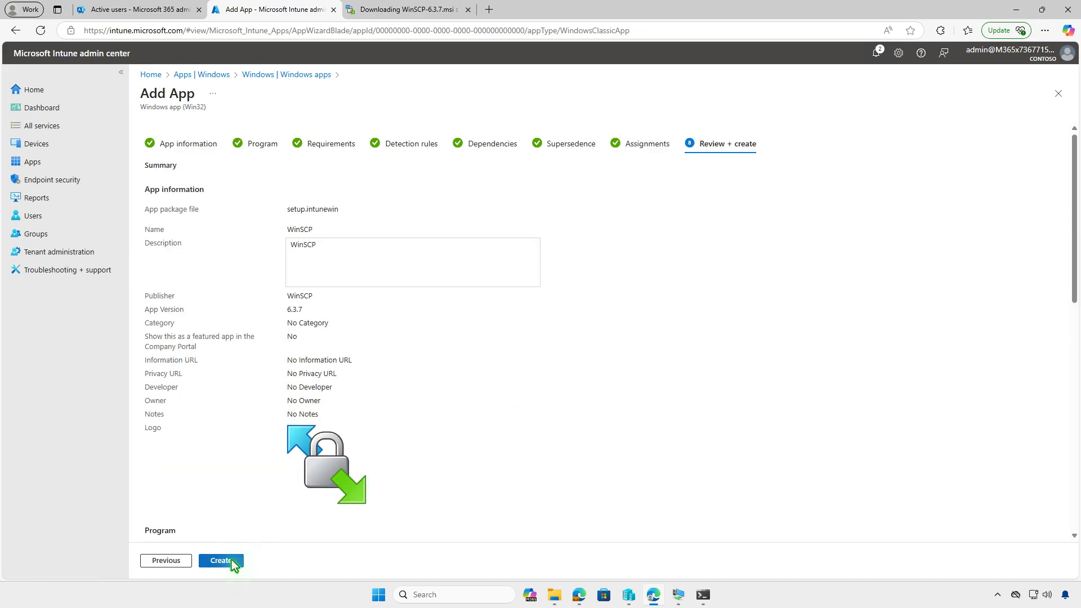
left_click(233, 562)
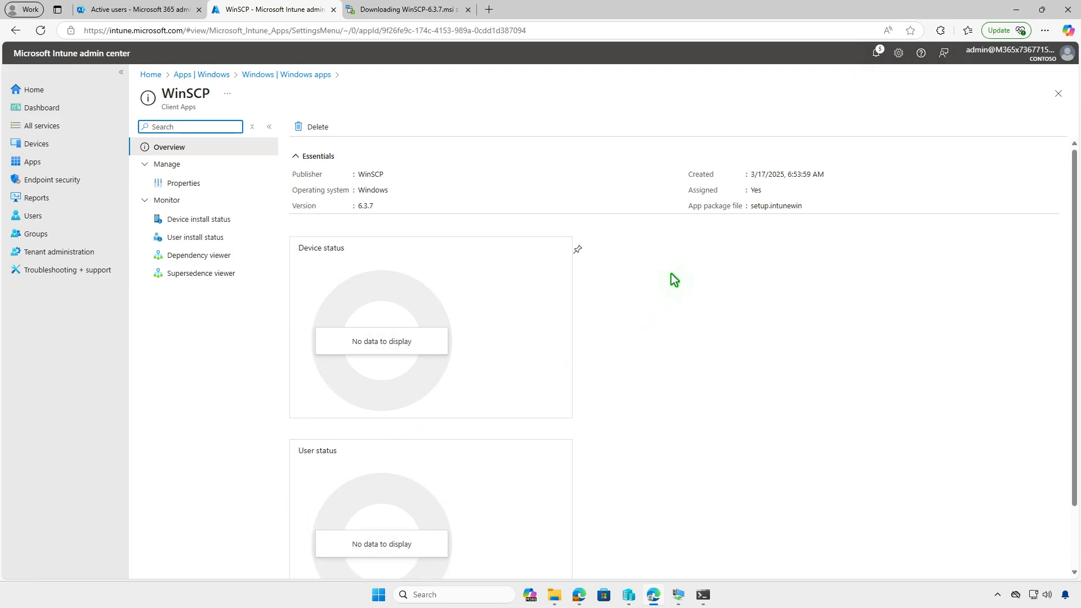
- Switch to the WIN10-CTL virtual machine and examine the device sync status in the management info of its connected work account
left_click(1015, 10)
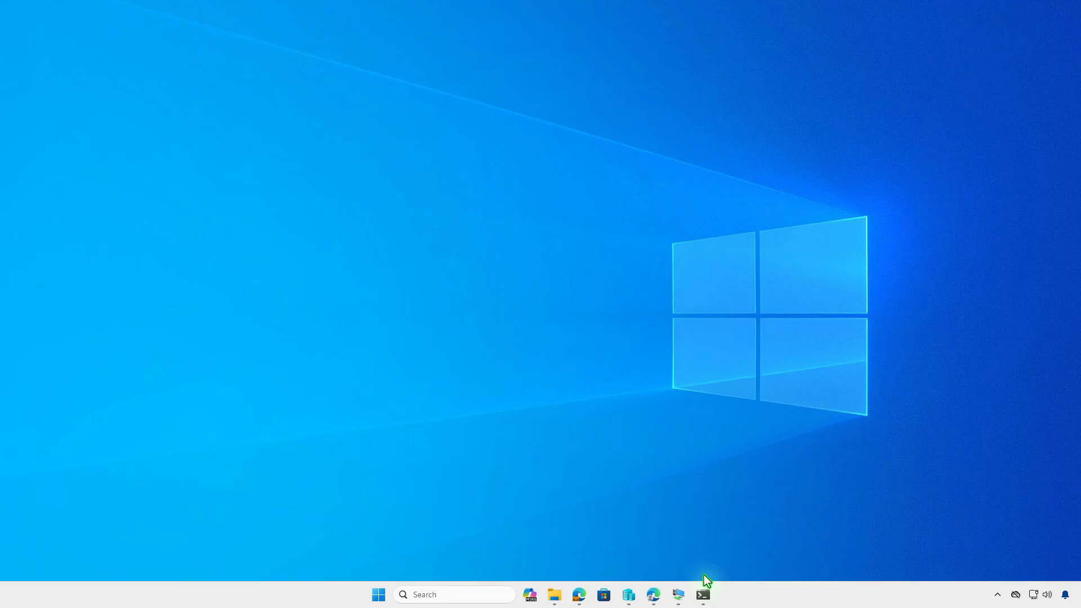
left_click(680, 594)
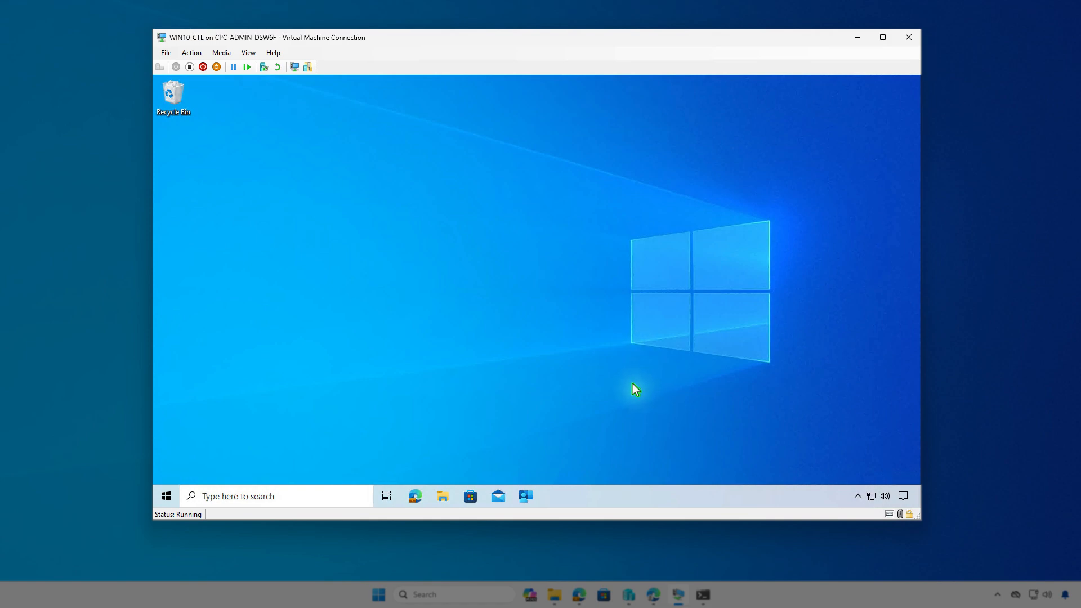
left_click(167, 496)
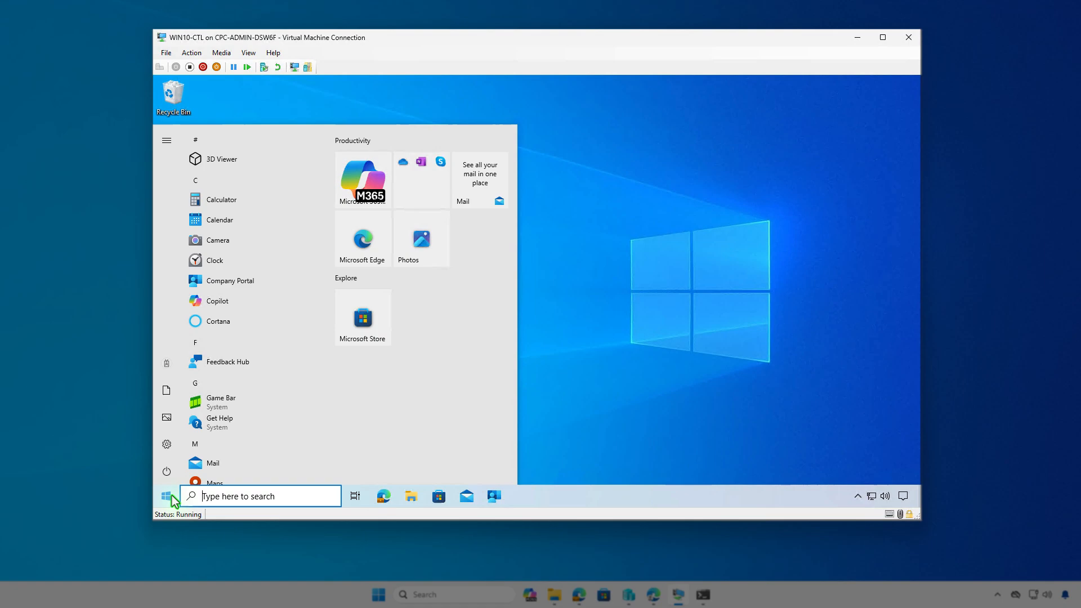
left_click(168, 365)
left_click(249, 303)
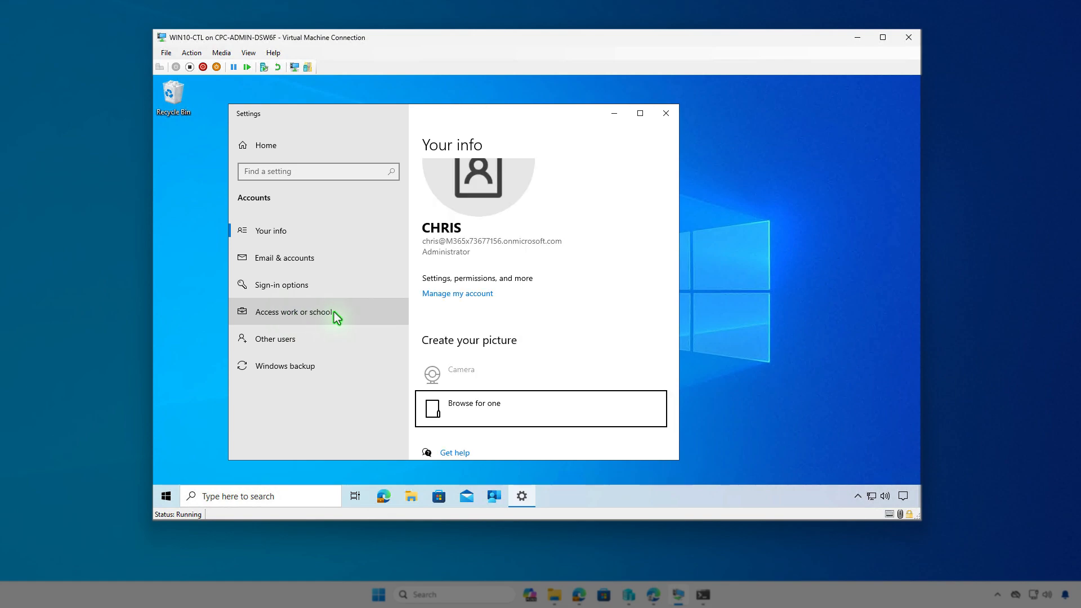
left_click(340, 312)
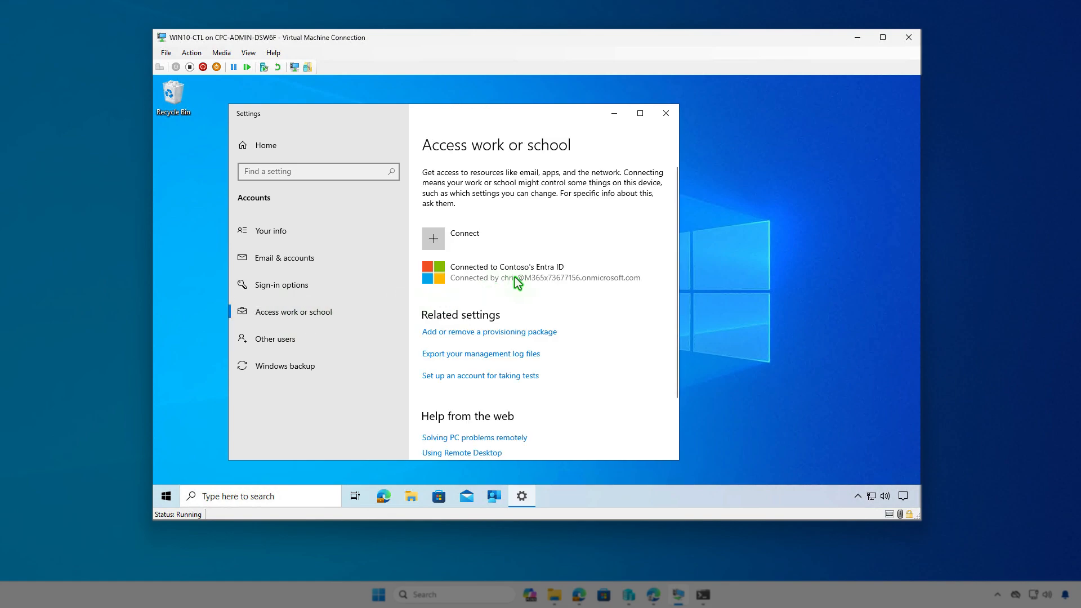
left_click(532, 275)
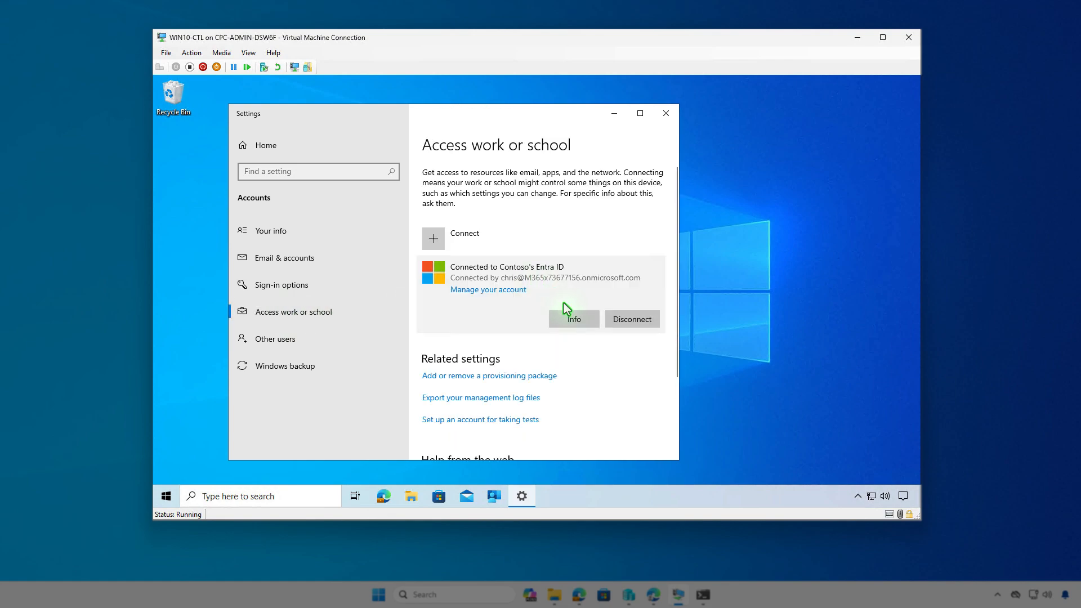
left_click(571, 318)
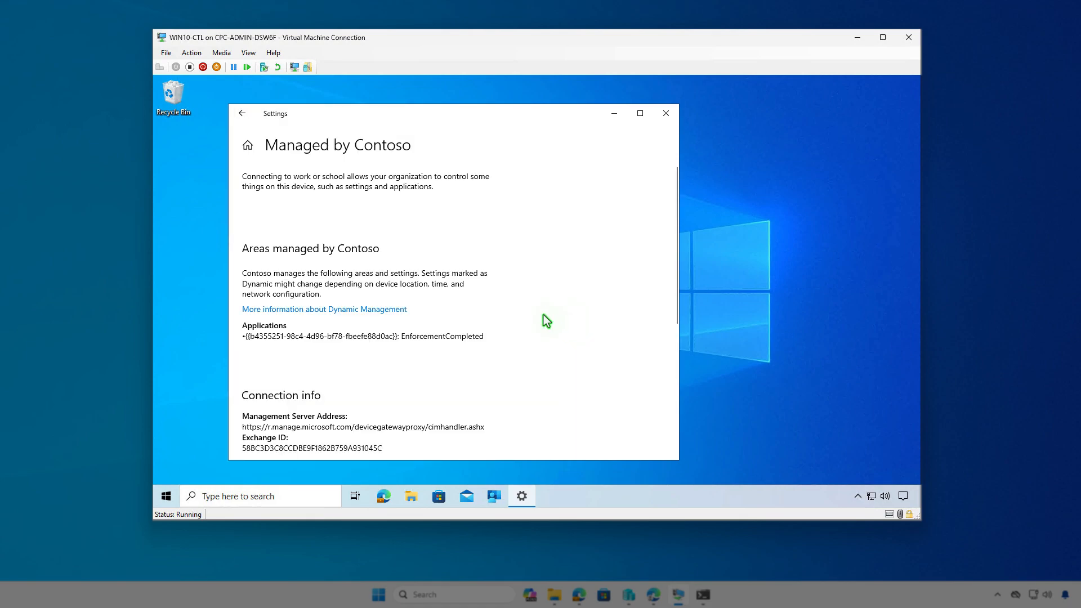
scroll(543, 316, "down", 4)
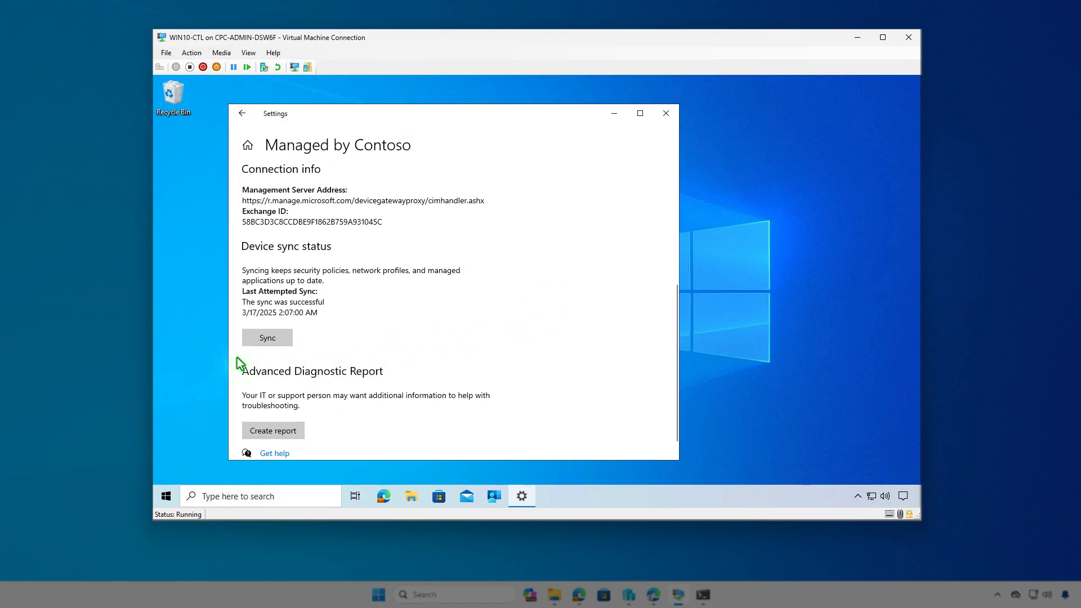
left_click(614, 113)
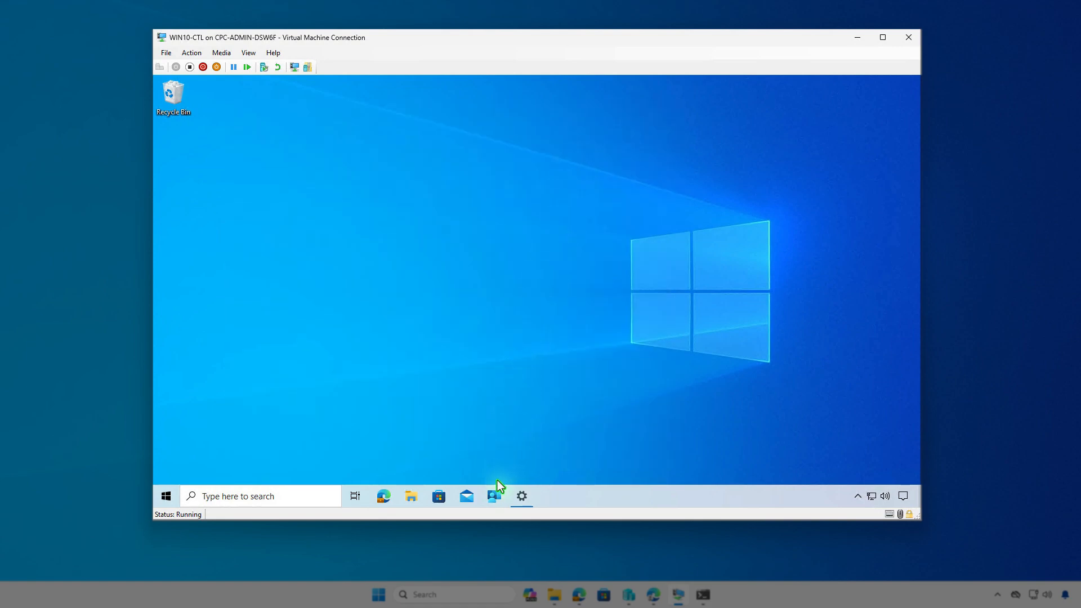
- Sync the device from the Company Portal settings and check the Intune software distribution notifications
left_click(495, 496)
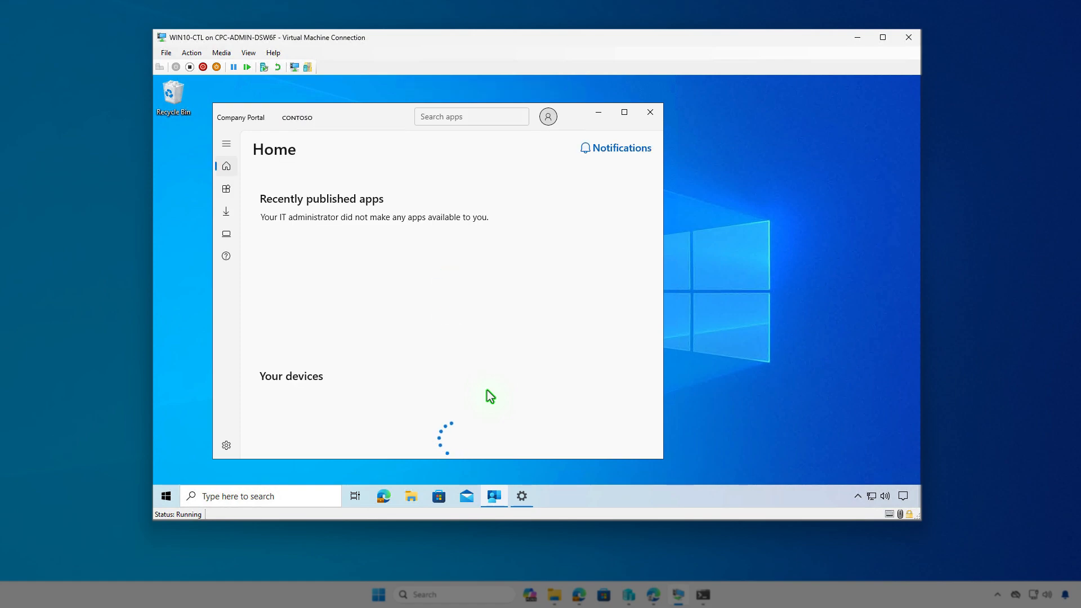
left_click(230, 446)
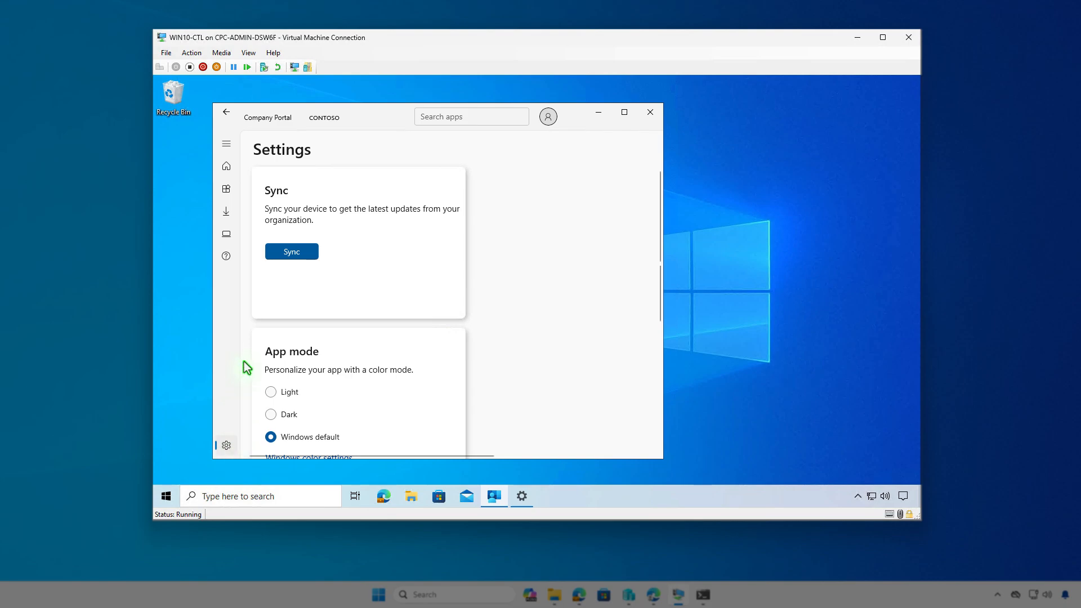
left_click(276, 257)
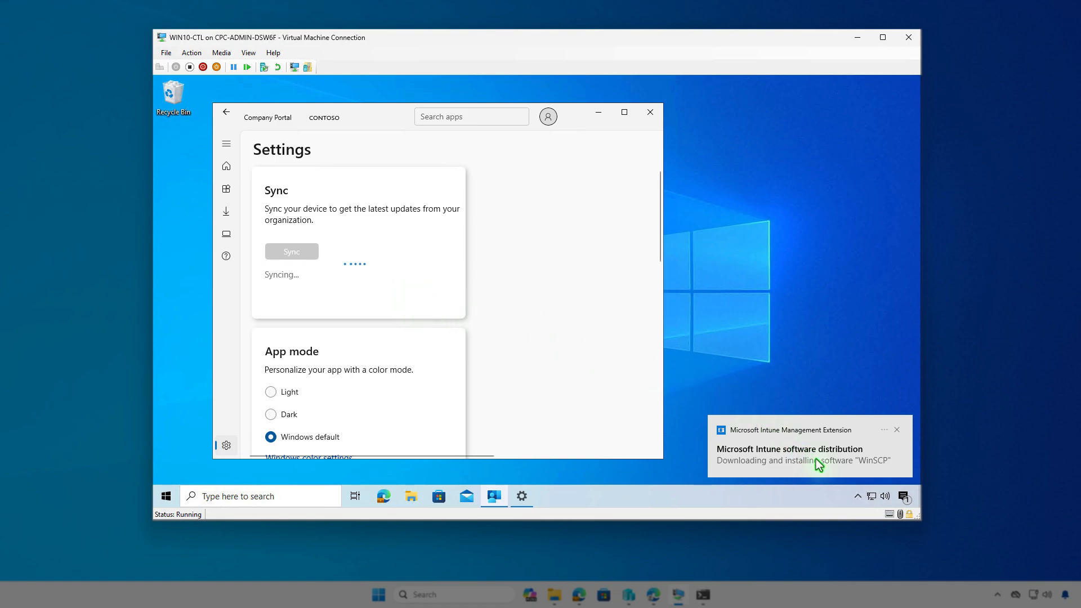
left_click(903, 496)
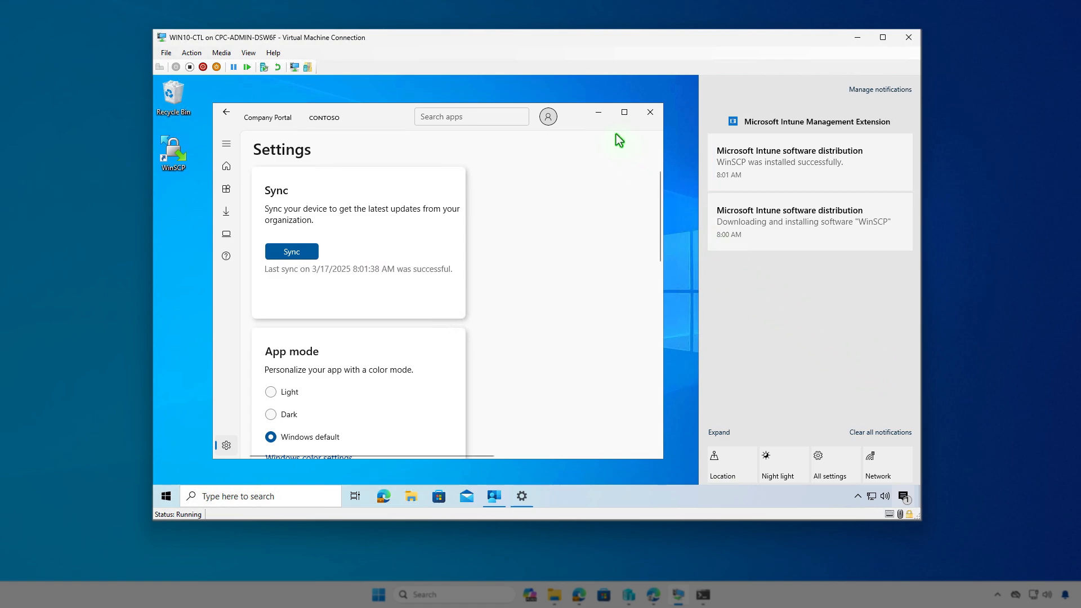
left_click(601, 117)
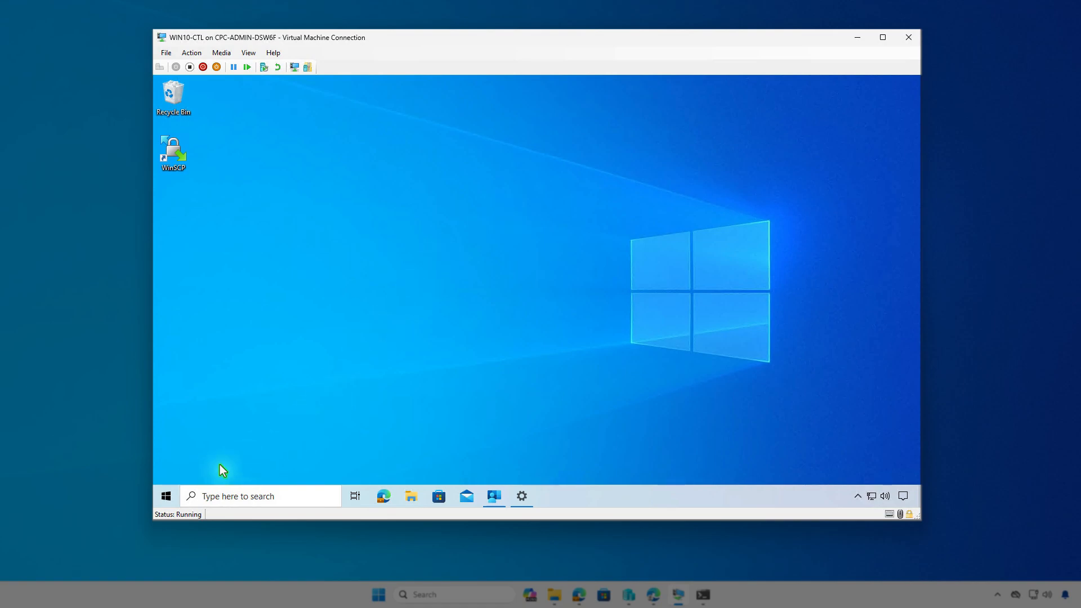
- Search the virtual machine's installed apps for "winsc", then return to the host desktop
right_click(176, 487)
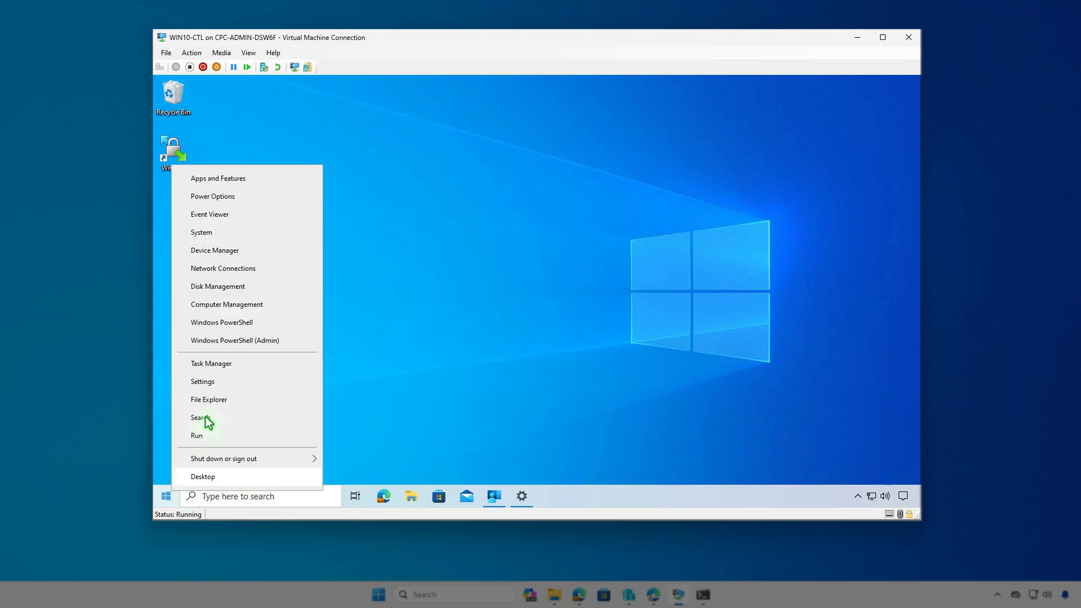
left_click(255, 178)
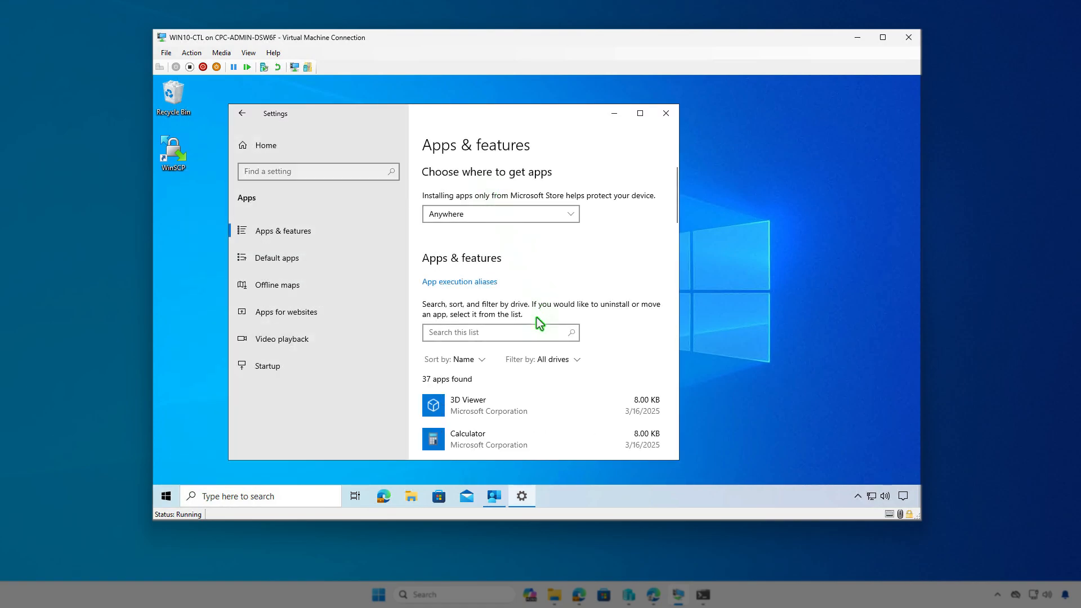
left_click(539, 335)
type("winsc")
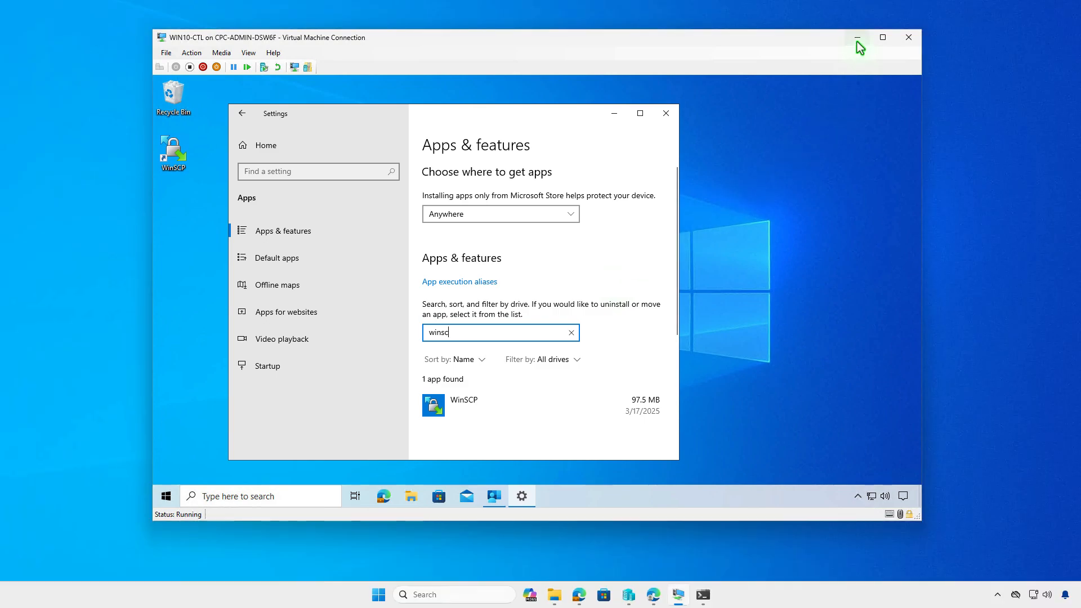
left_click(857, 38)
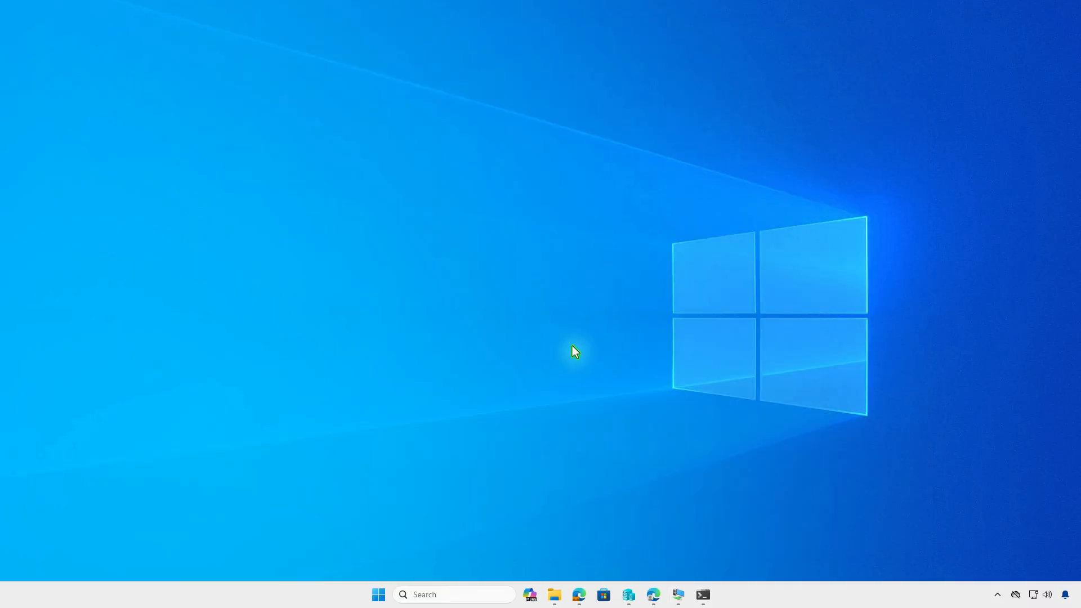
- Switch back to the Intune admin center in Edge, refresh the WinSCP overview and view the app's device install status
left_click(652, 596)
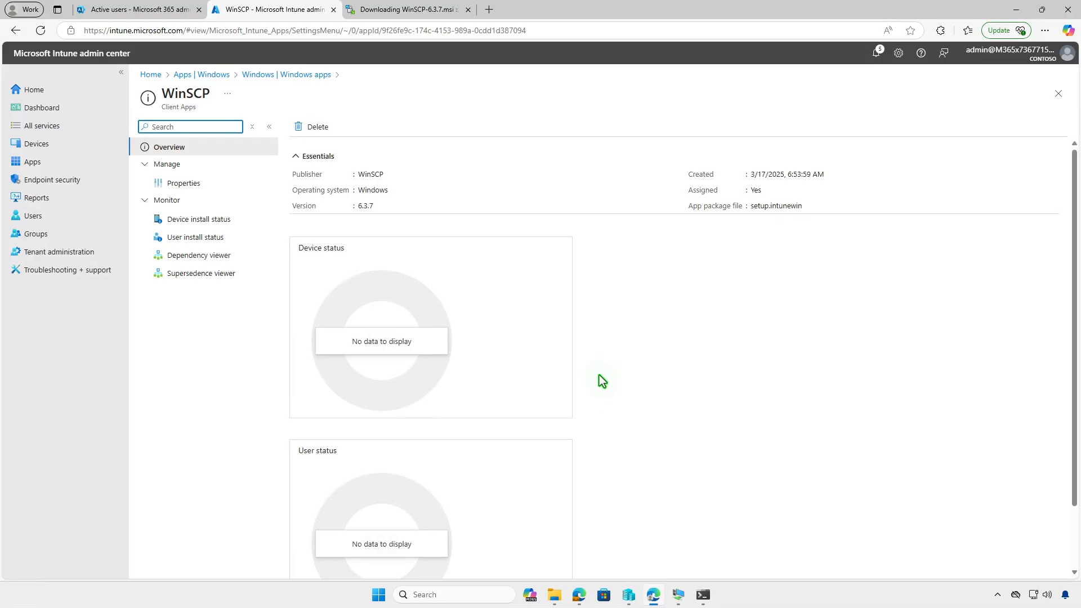
left_click(41, 31)
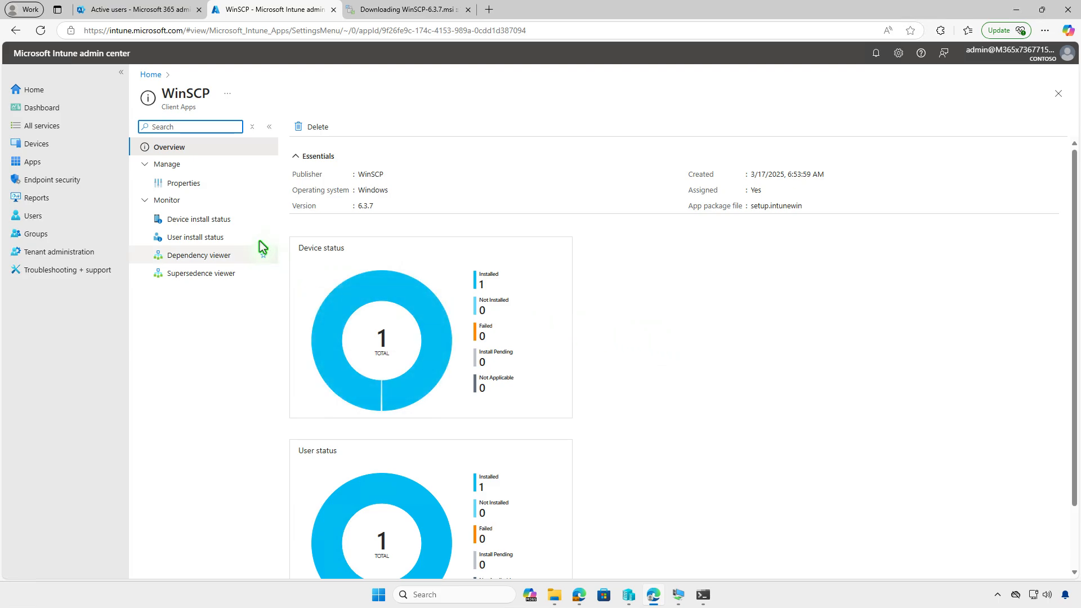
left_click(239, 222)
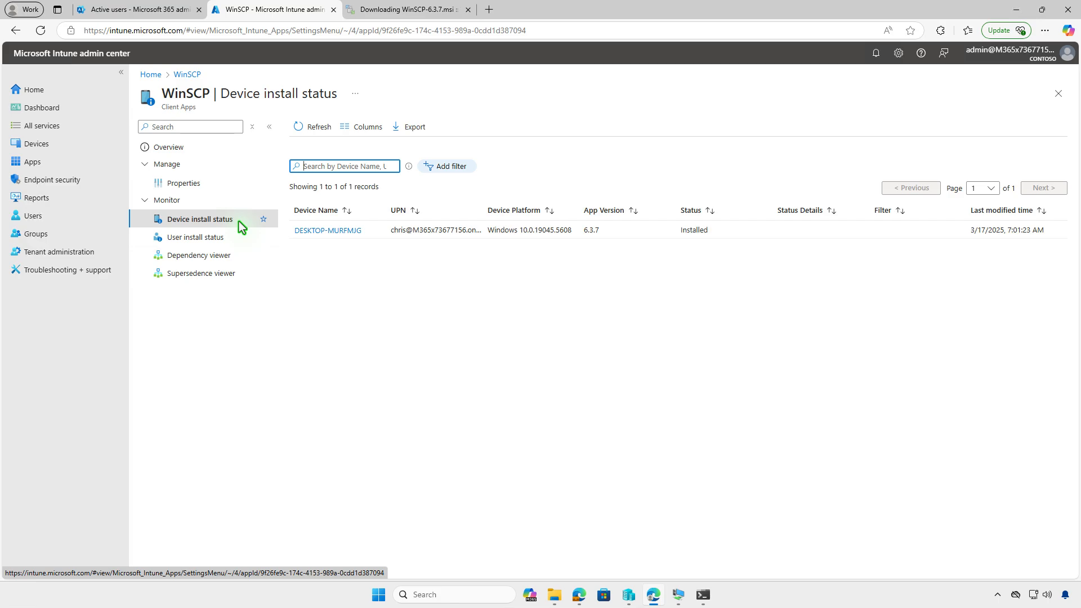
- View WinSCP's user install status, and reopen the app's properties from the Windows apps list
left_click(239, 239)
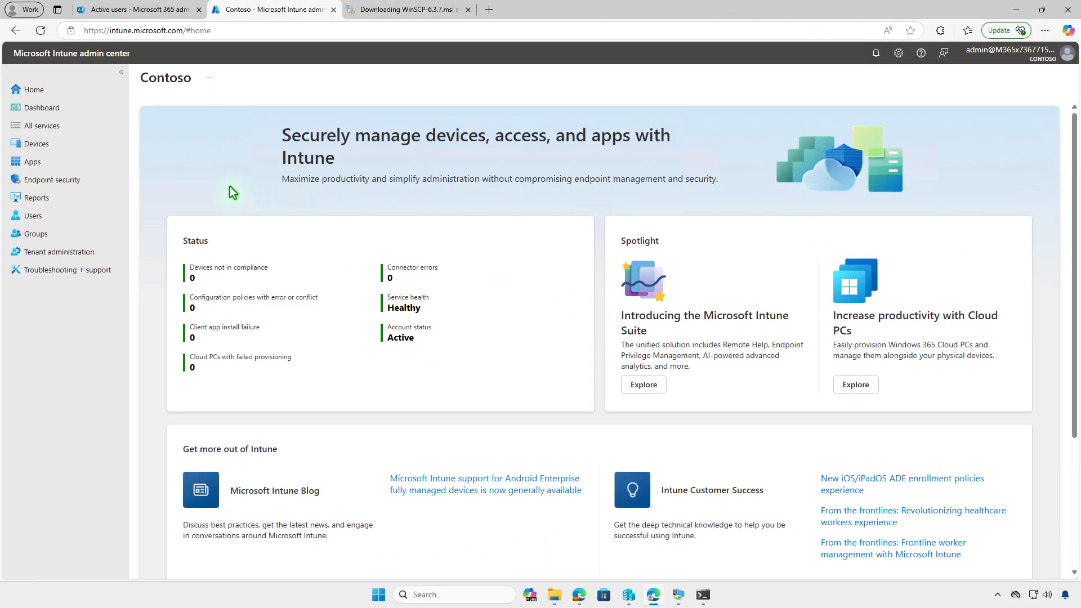
left_click(83, 167)
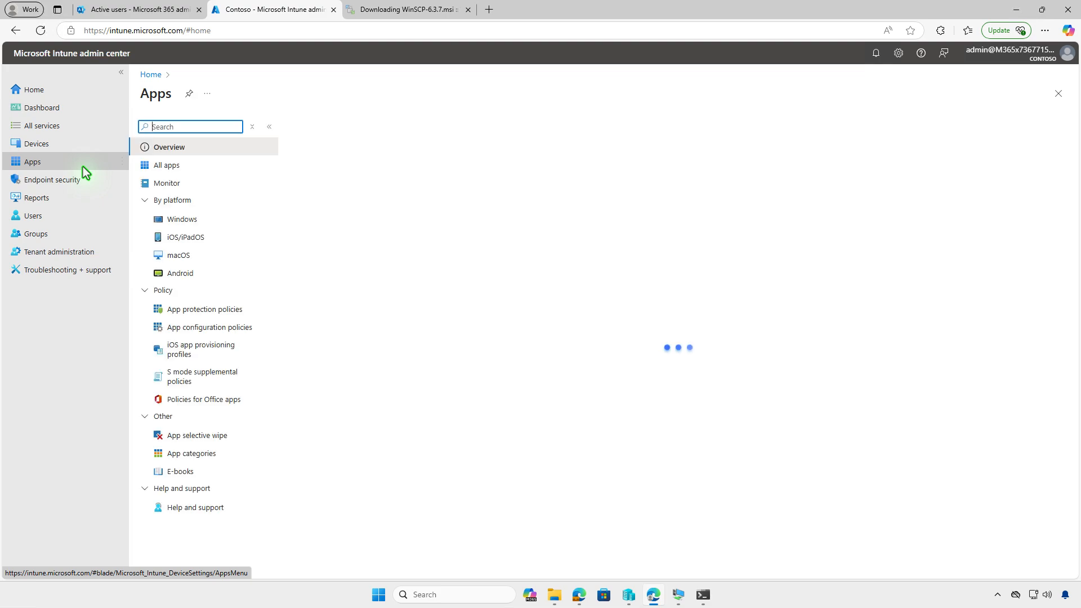
left_click(216, 219)
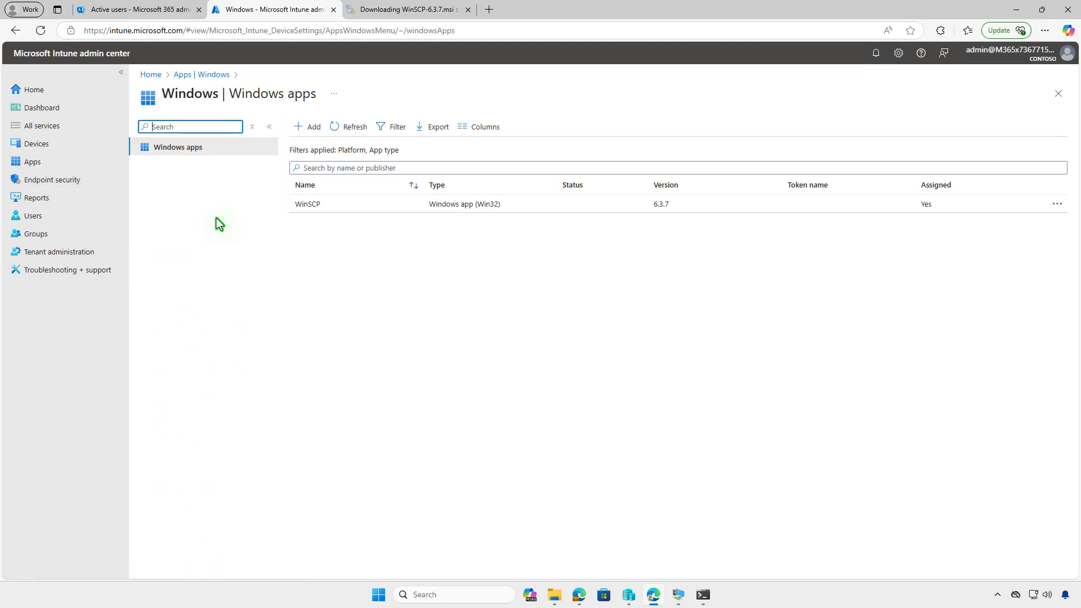
left_click(384, 201)
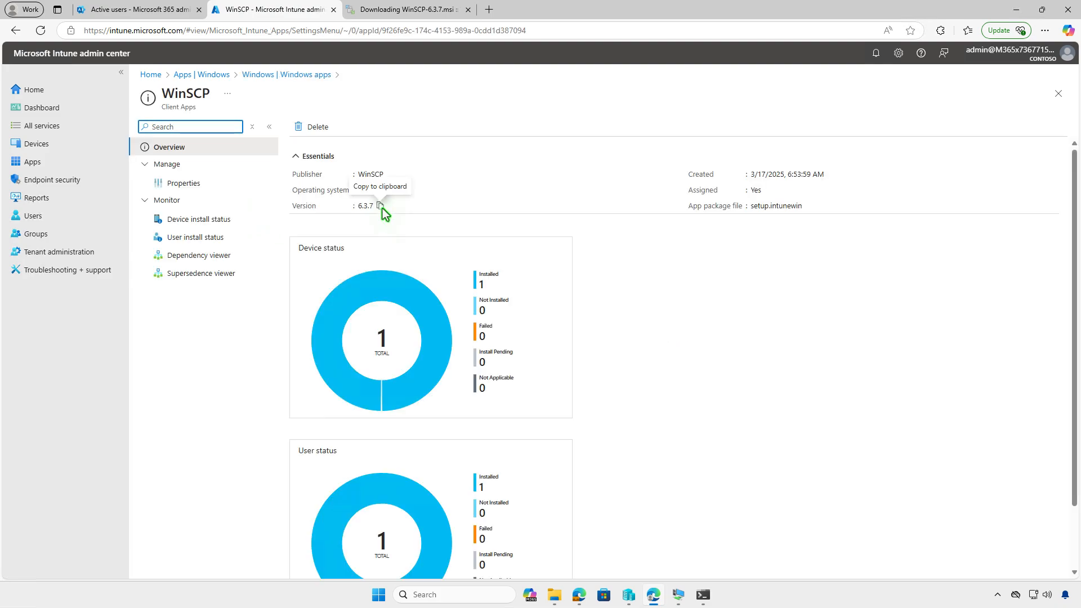
left_click(242, 185)
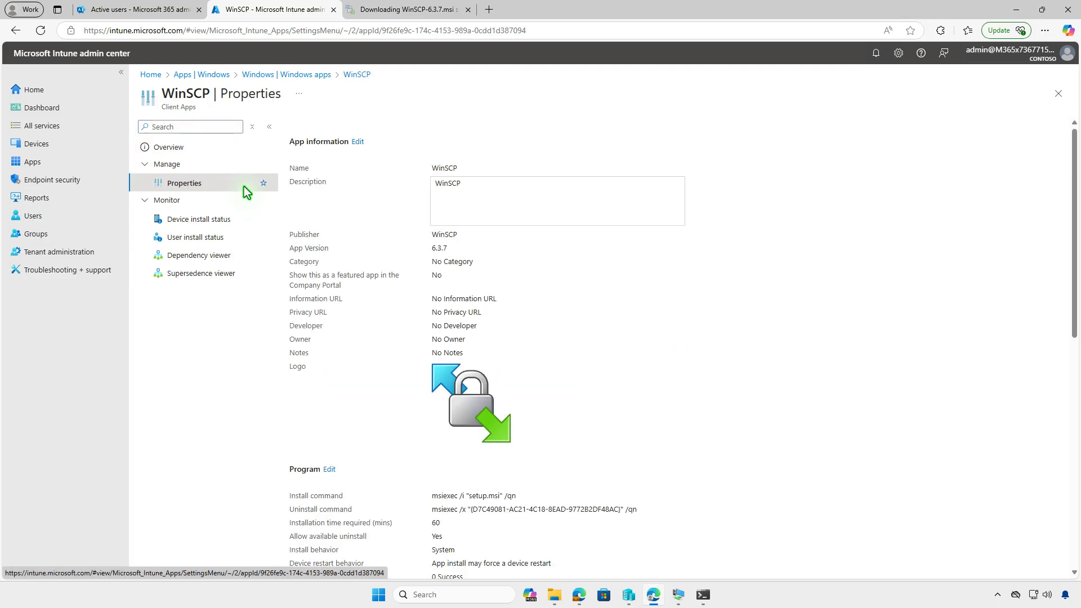
scroll(625, 358, "down", 10)
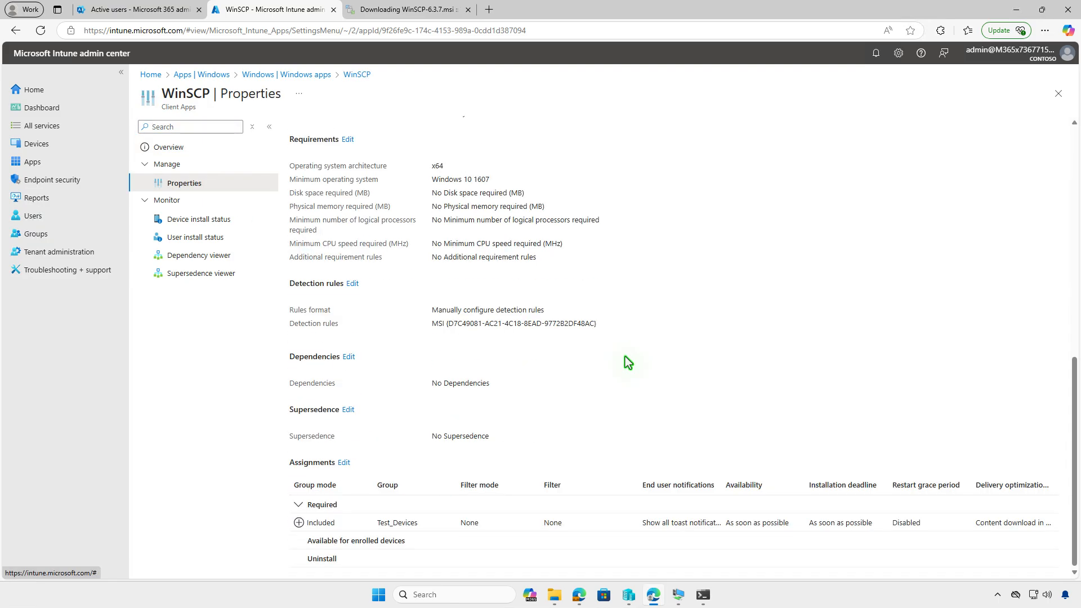
- Edit the WinSCP assignments and delete the Test_Devices group from the Required section
left_click(344, 463)
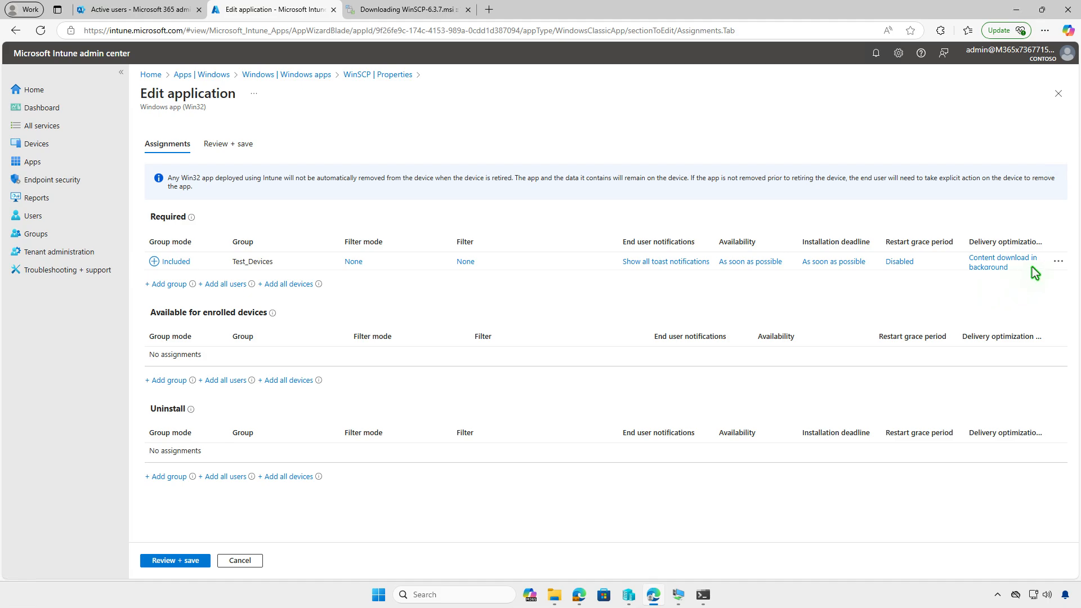
left_click(1058, 262)
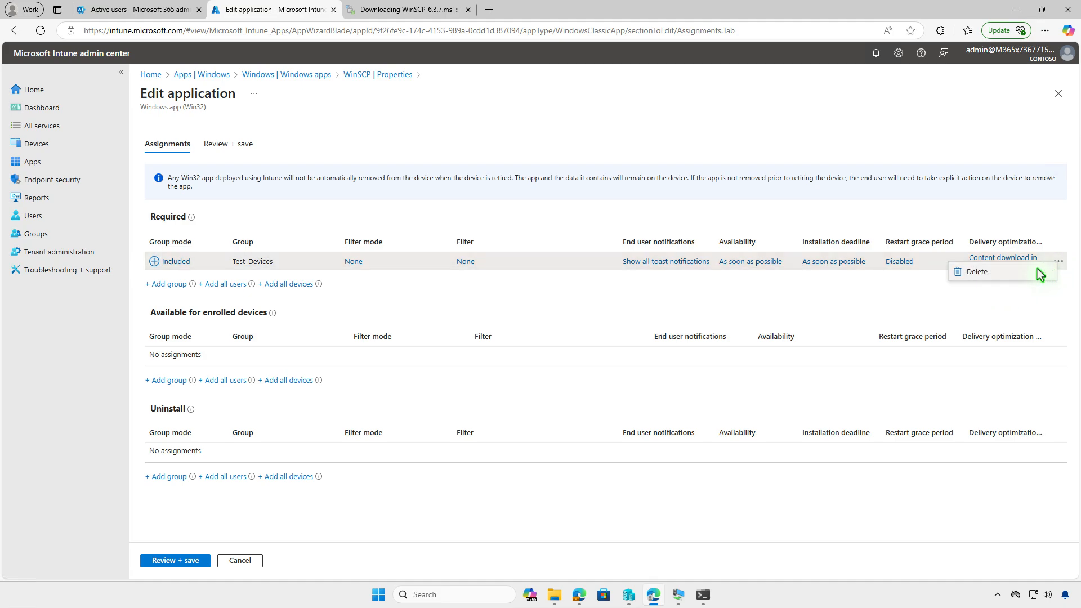
left_click(977, 271)
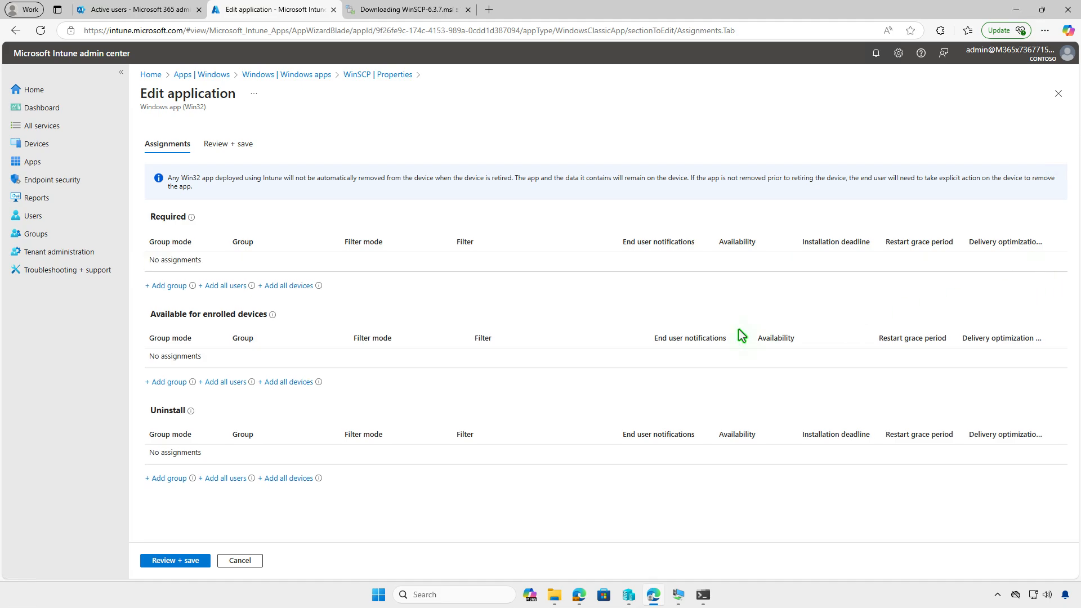
- Assign the Test_Devices group to Uninstall for WinSCP and save the reviewed application changes
left_click(175, 478)
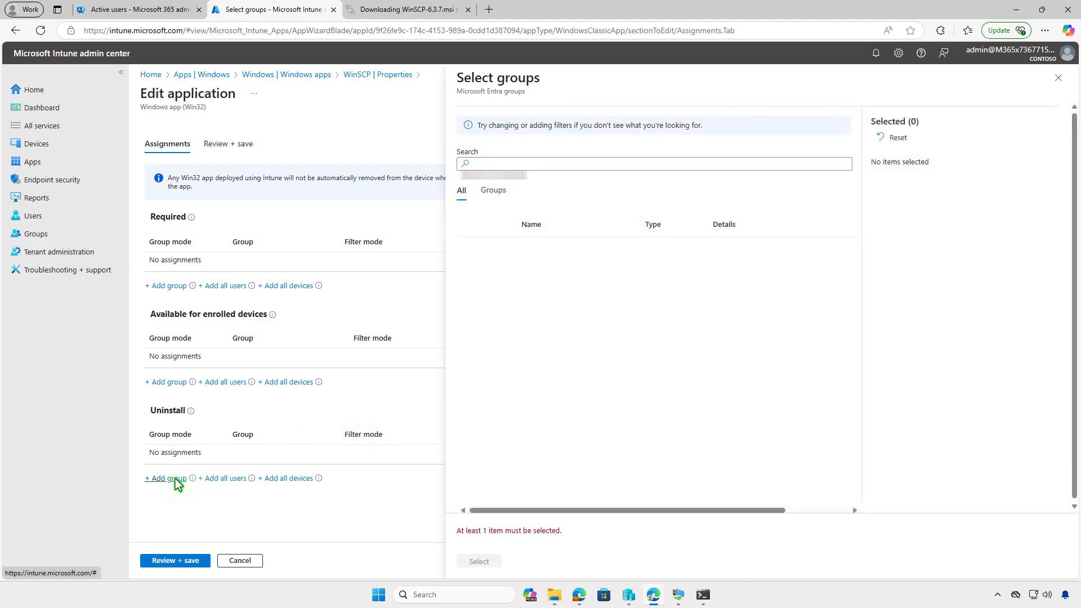
left_click(471, 249)
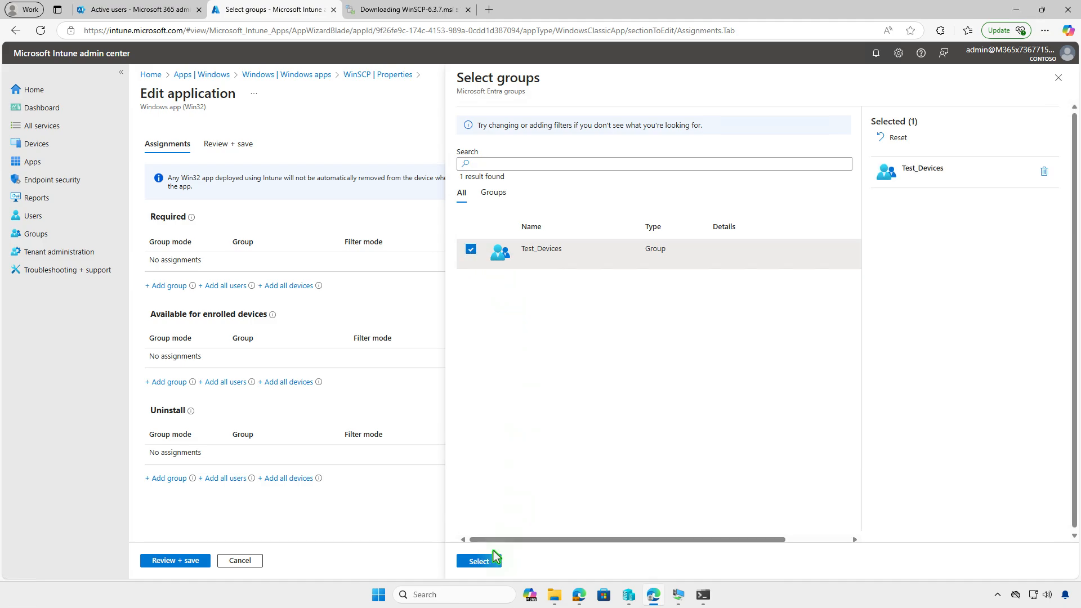
left_click(480, 561)
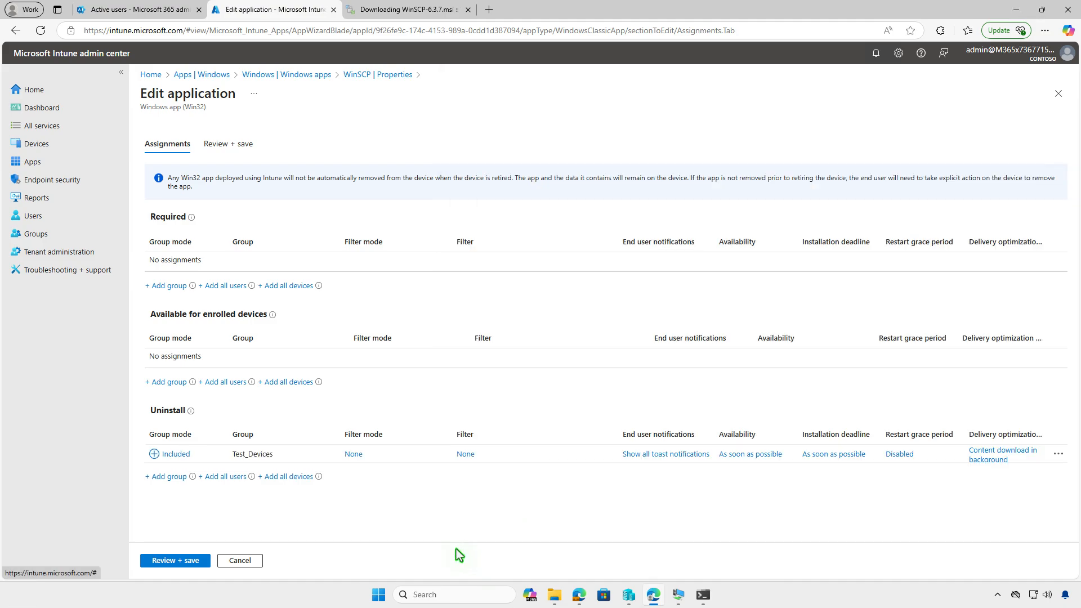
left_click(192, 560)
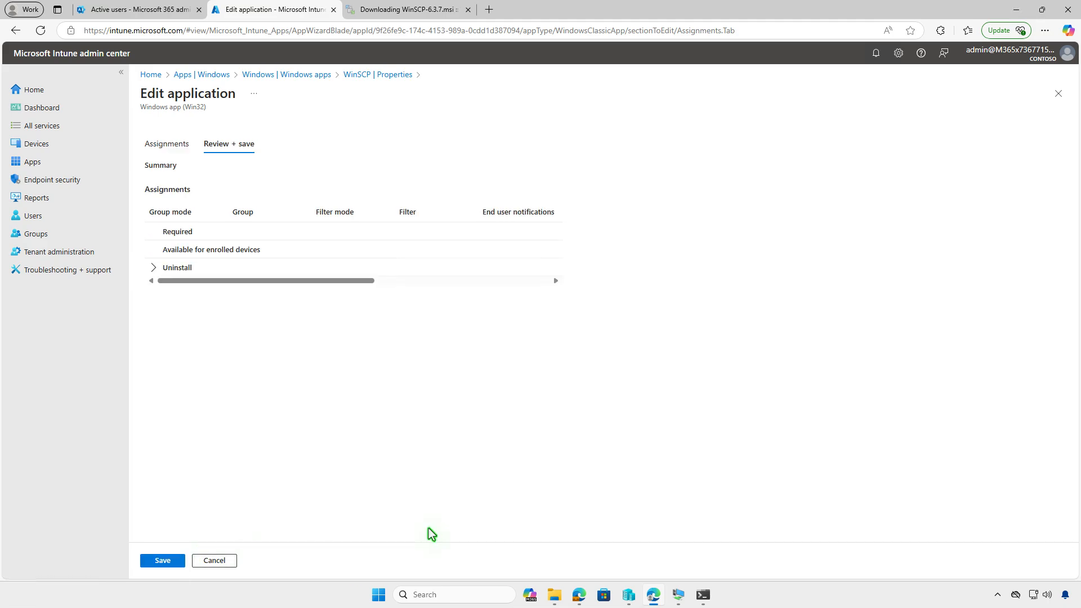
left_click(172, 562)
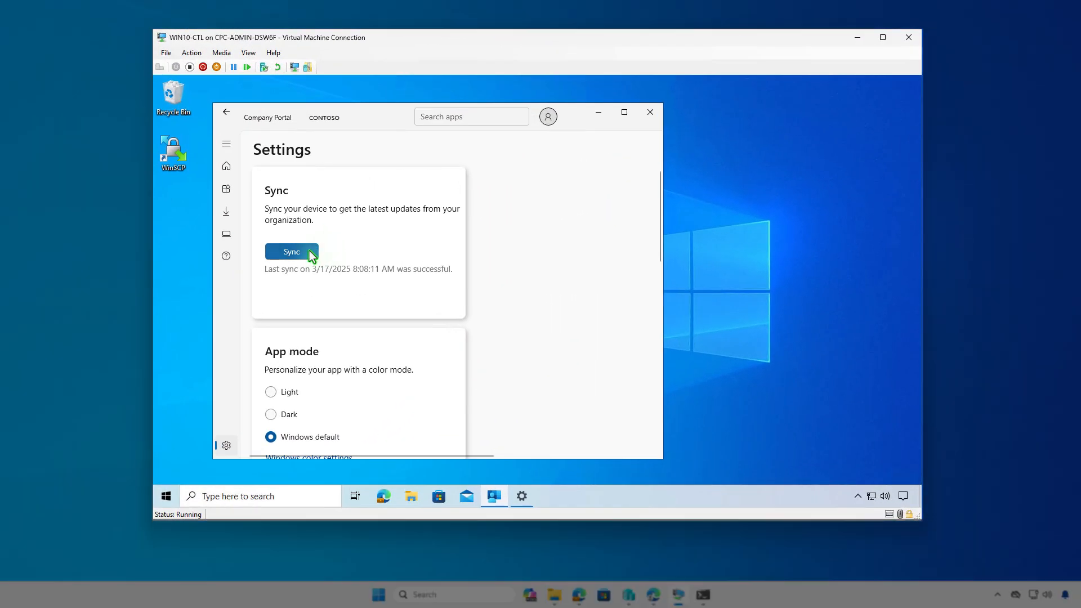
- Sync the WIN10-CTL device again through the Company Portal and open the virtual machine's notifications
left_click(309, 252)
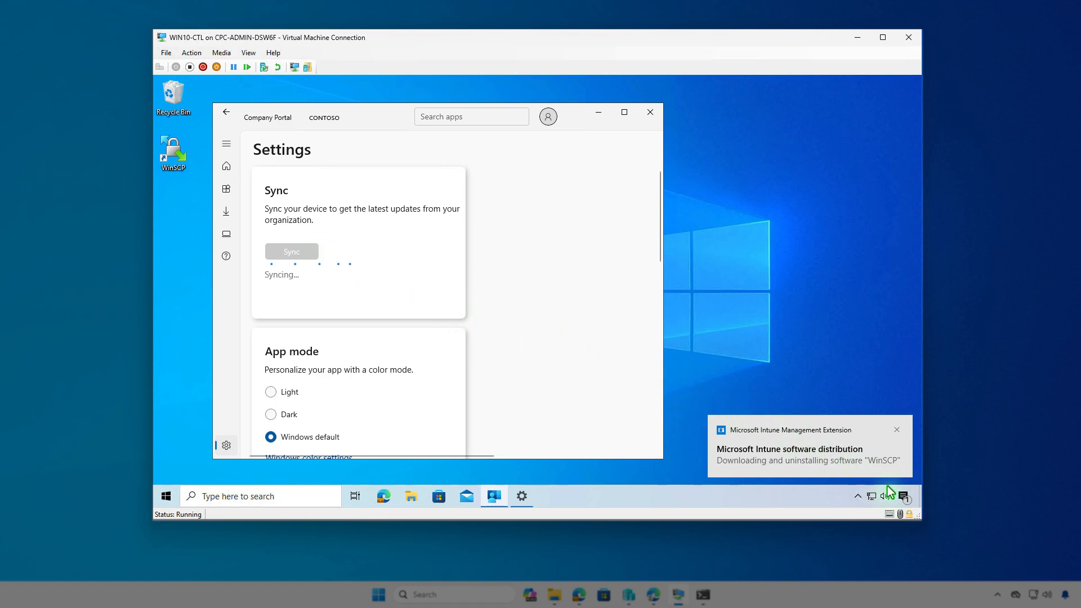
left_click(904, 496)
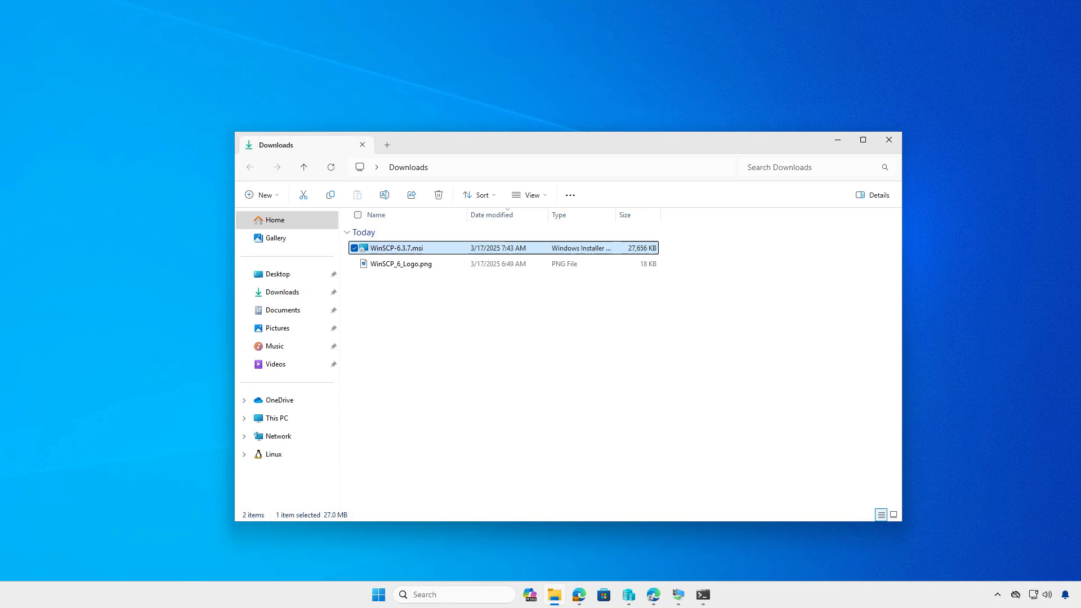
- Minimize the Downloads folder, switch to the Intune admin center in Edge and start adding a Windows app of type Line-of-business app
left_click(838, 141)
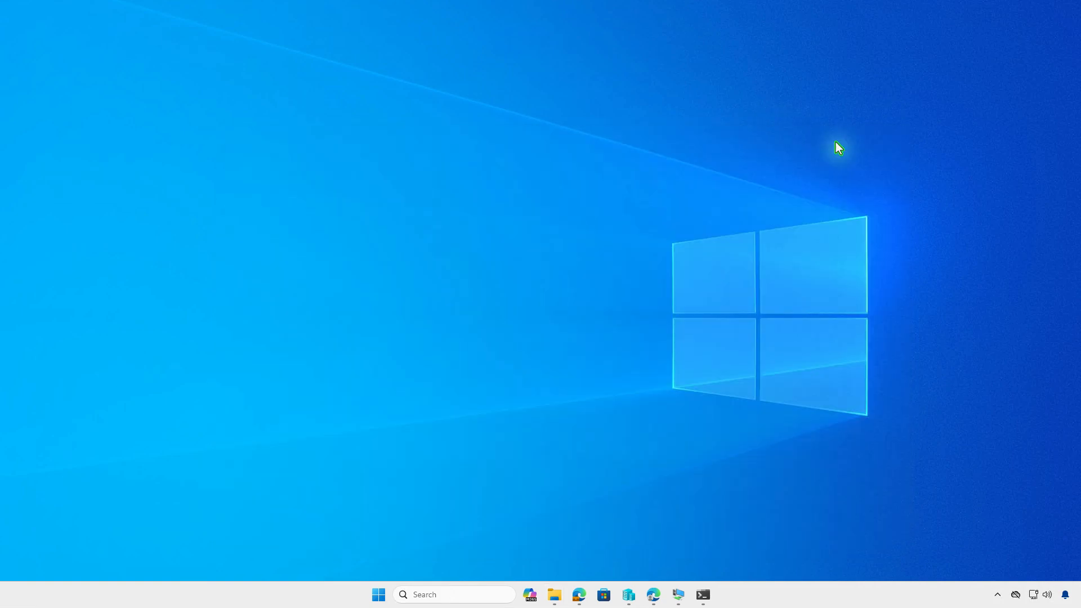
left_click(653, 595)
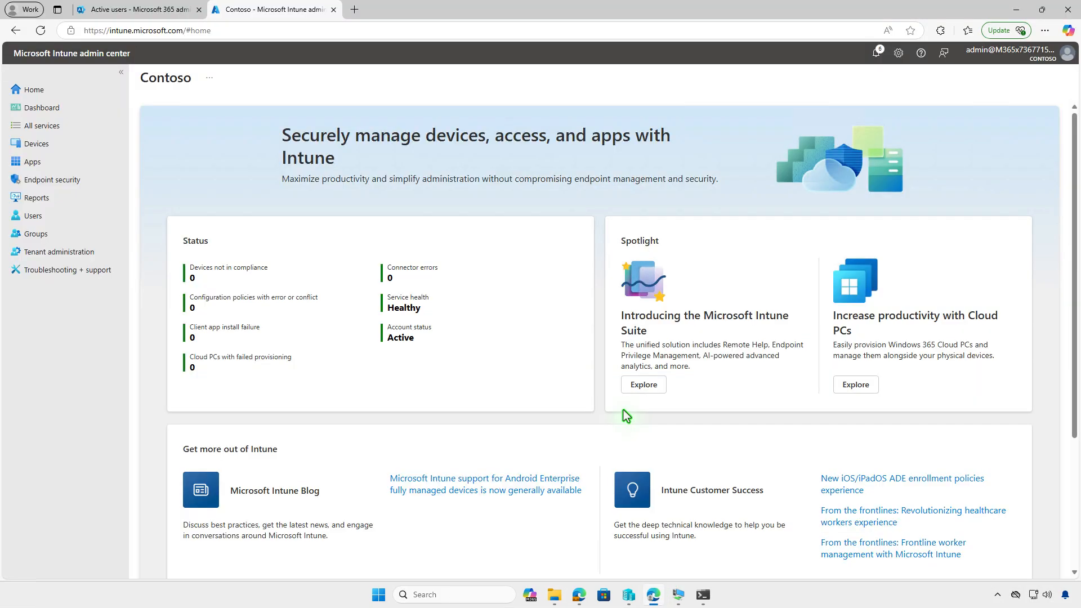
left_click(76, 168)
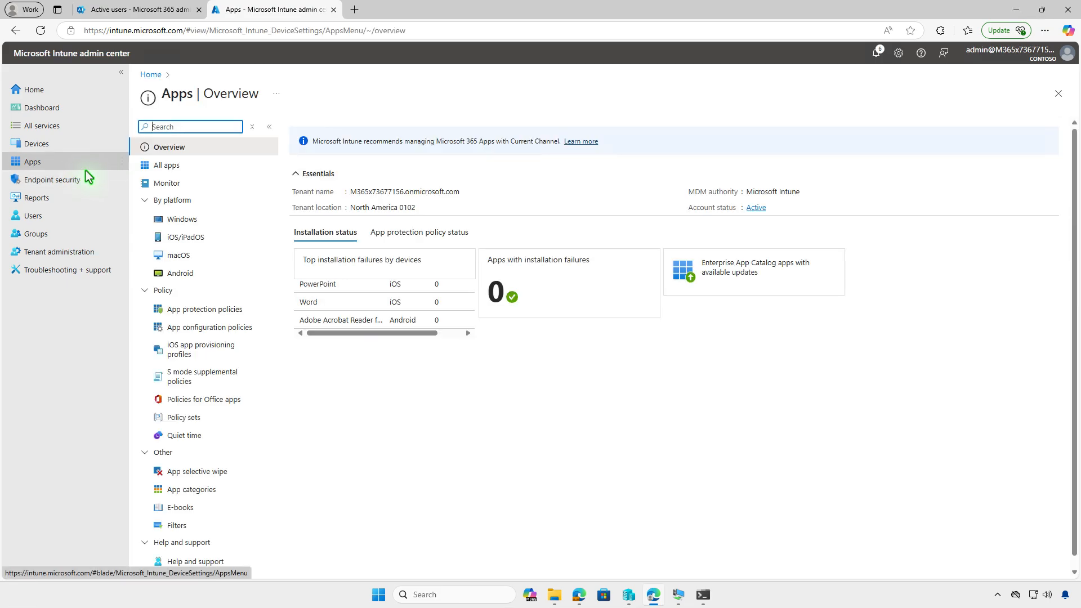
left_click(200, 218)
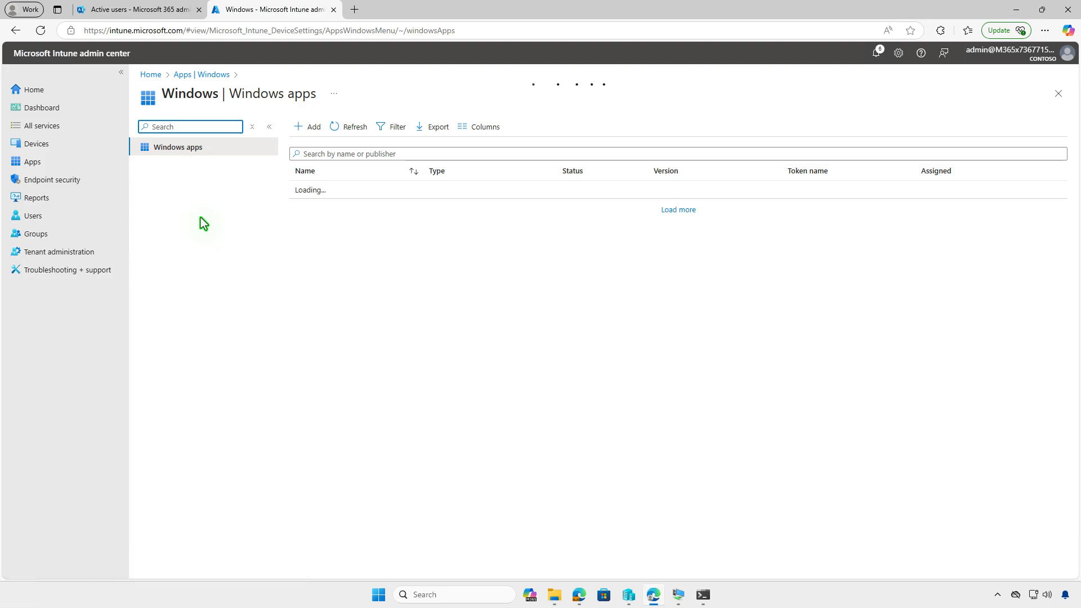
left_click(308, 135)
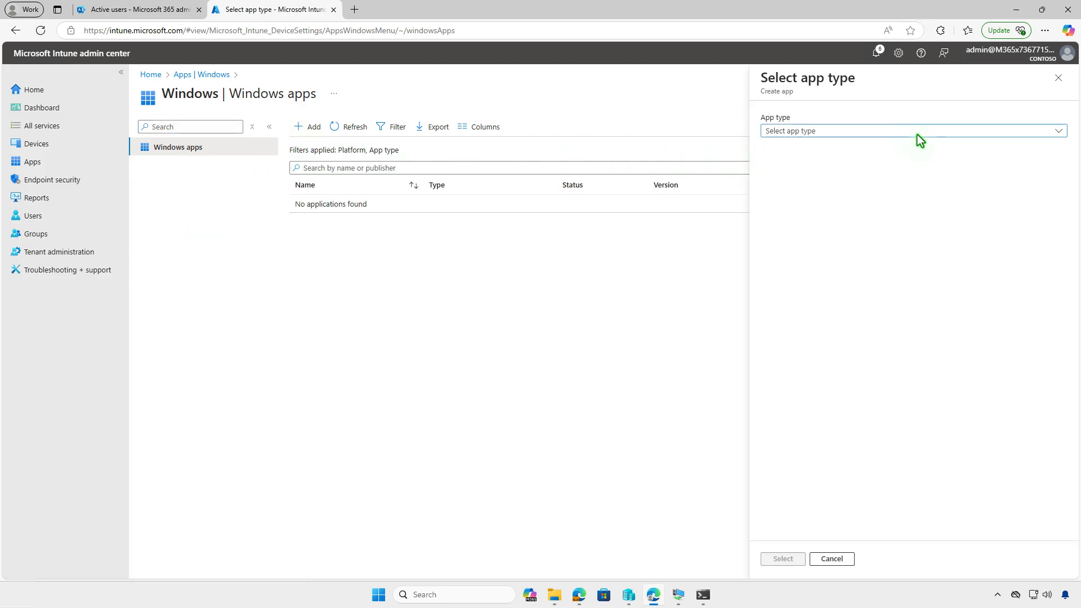
left_click(917, 133)
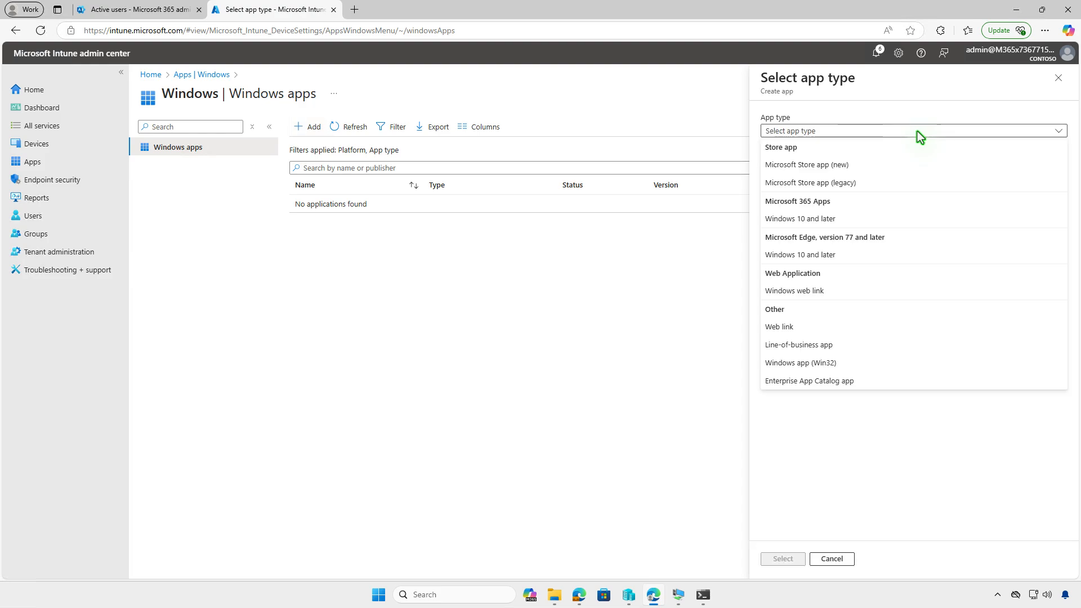
left_click(874, 346)
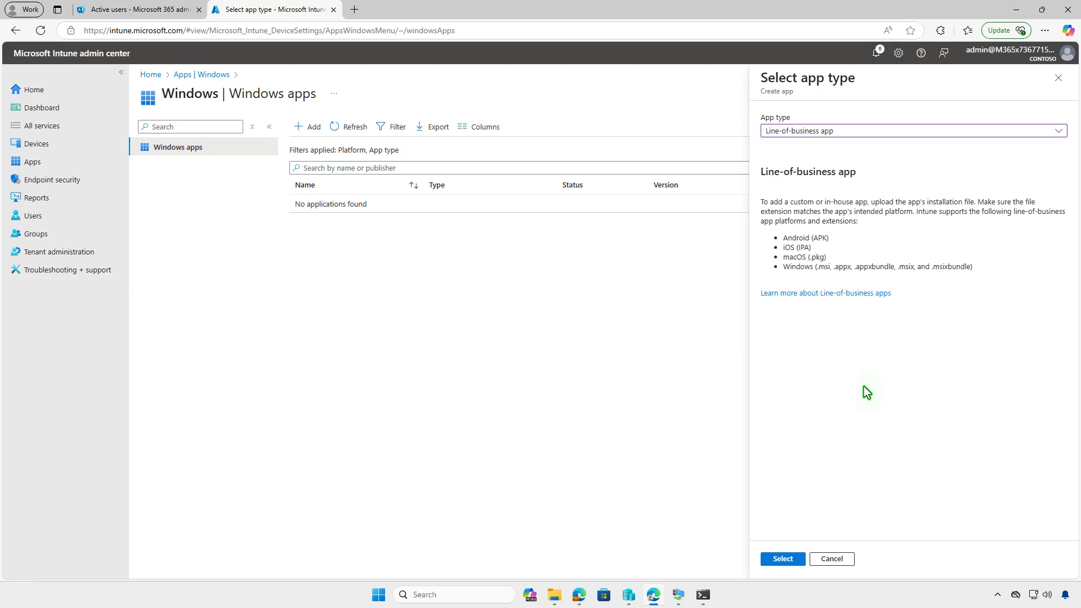
left_click(796, 558)
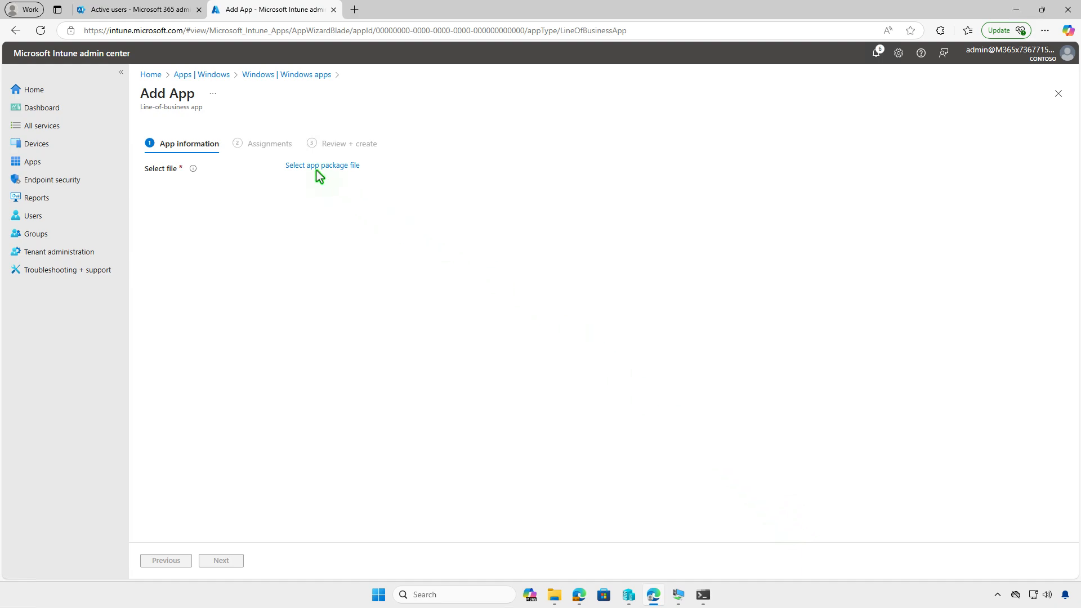
- Choose WinSCP-6.3.7.msi from the Downloads folder as the app package file and accept it
left_click(318, 166)
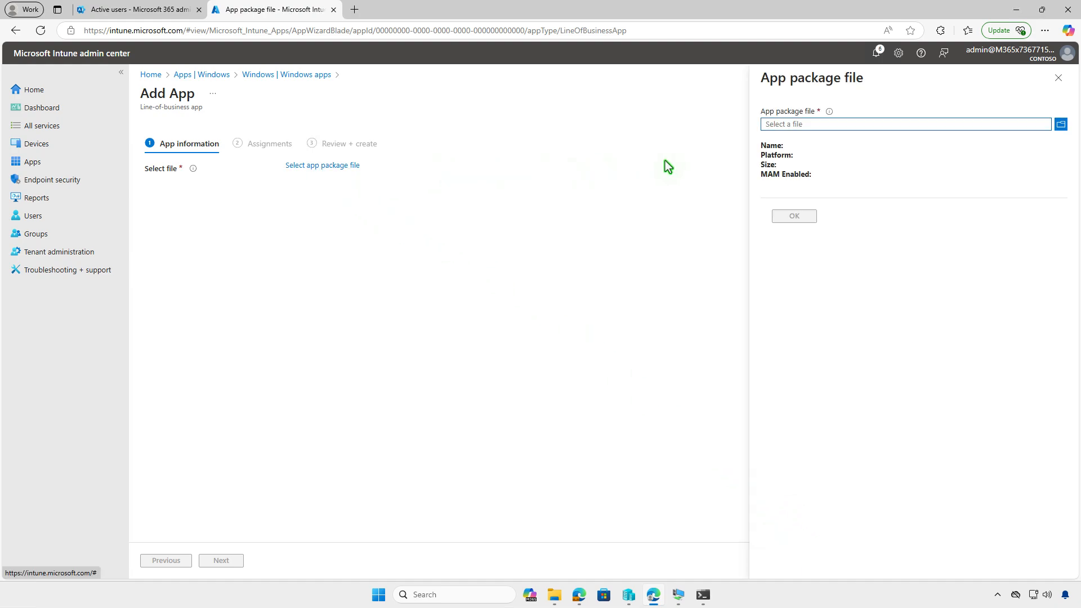
left_click(833, 123)
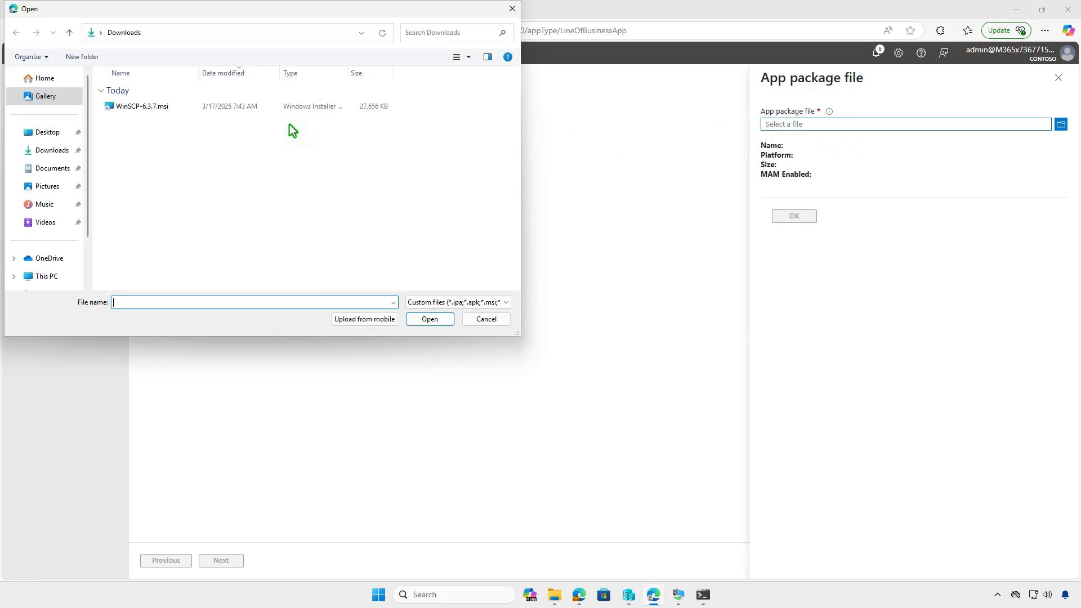
left_click(221, 107)
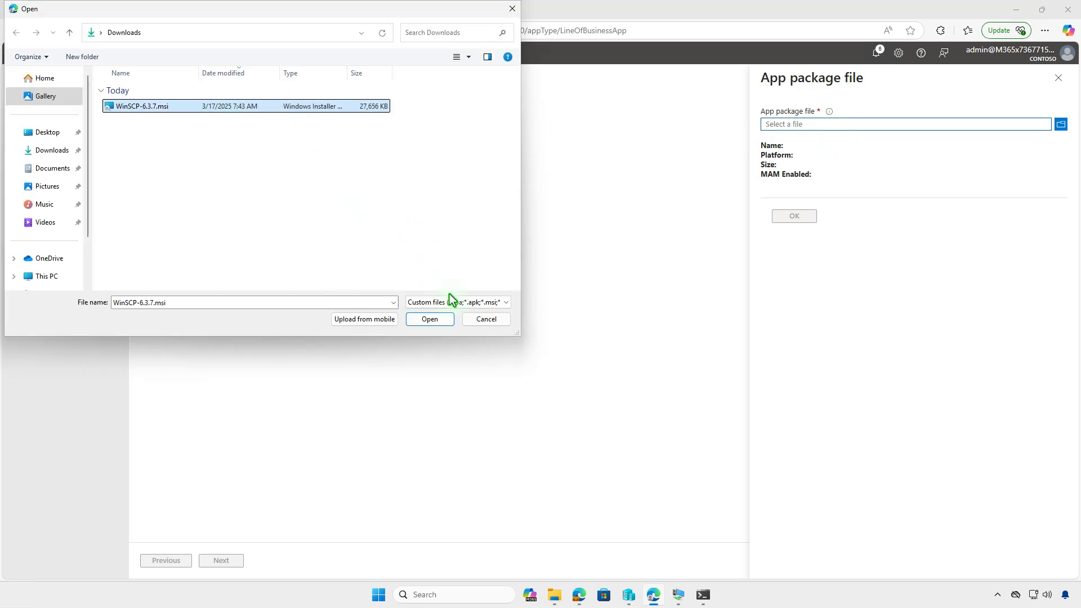
left_click(441, 320)
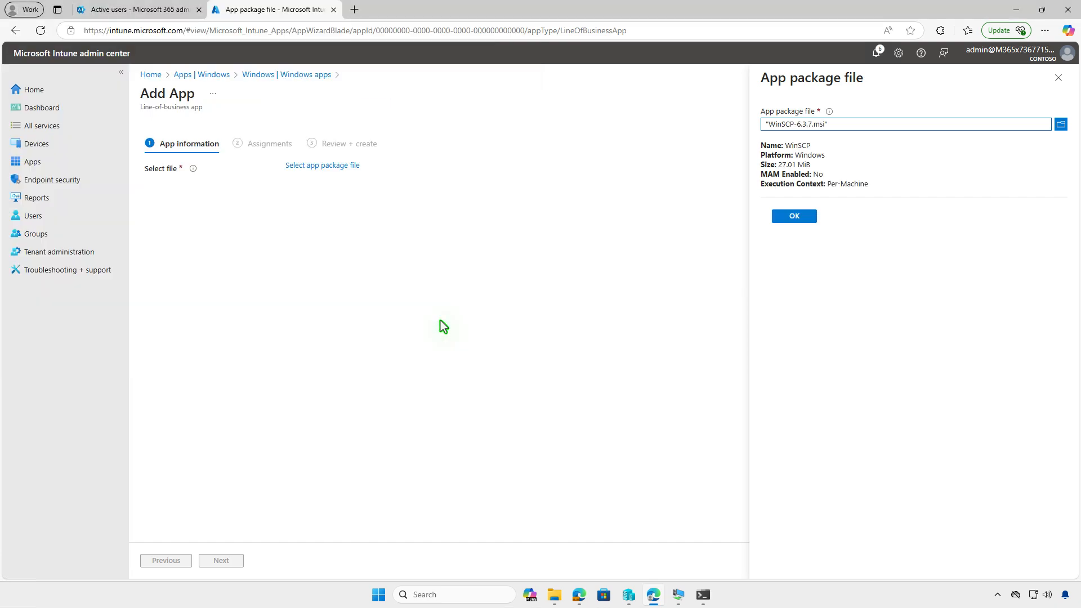
left_click(785, 215)
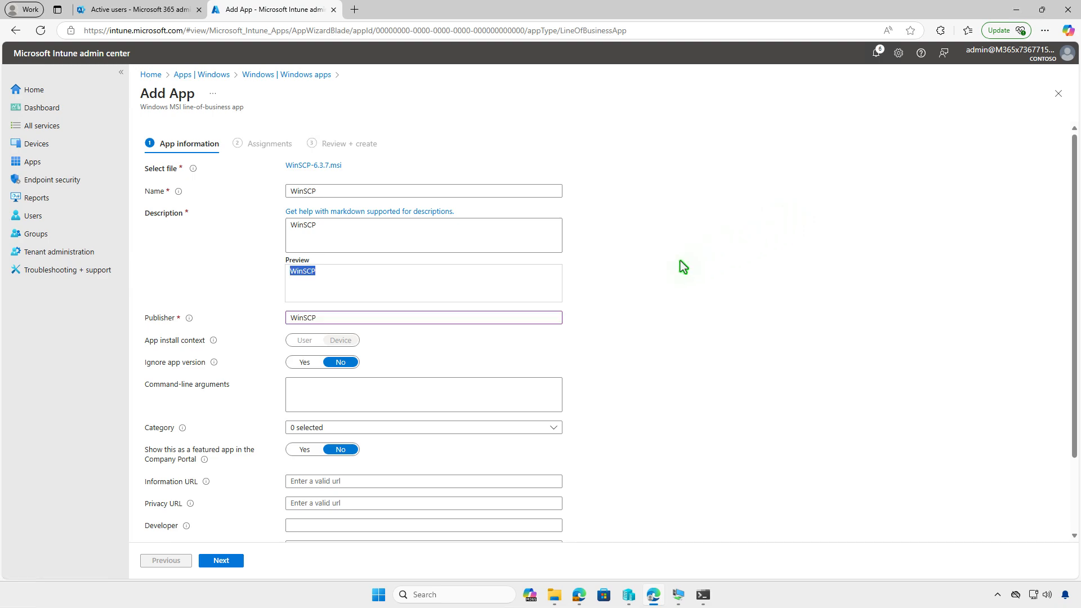
- Complete the app information with publisher WinSCP and WinSCP_6_Logo.png as the logo, and continue to the assignments
left_click(680, 261)
scroll(680, 261, "down", 2)
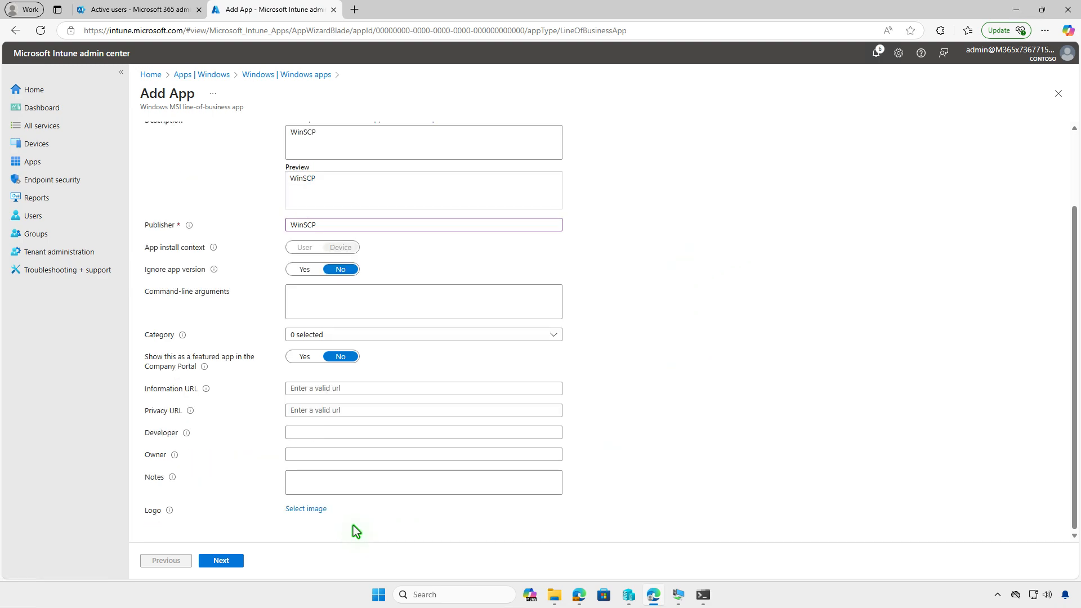
left_click(325, 511)
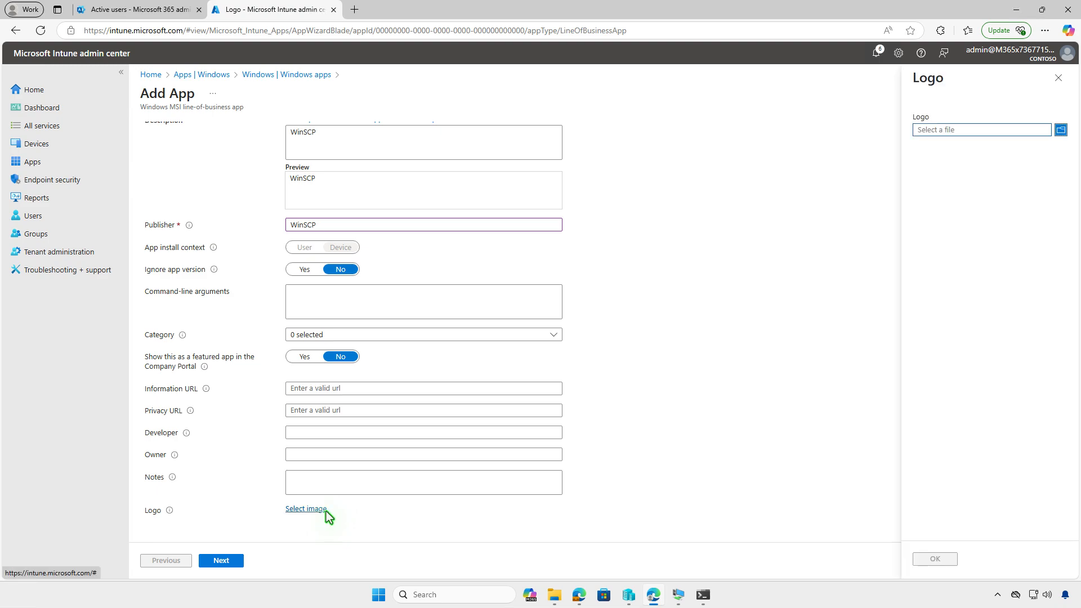
left_click(981, 130)
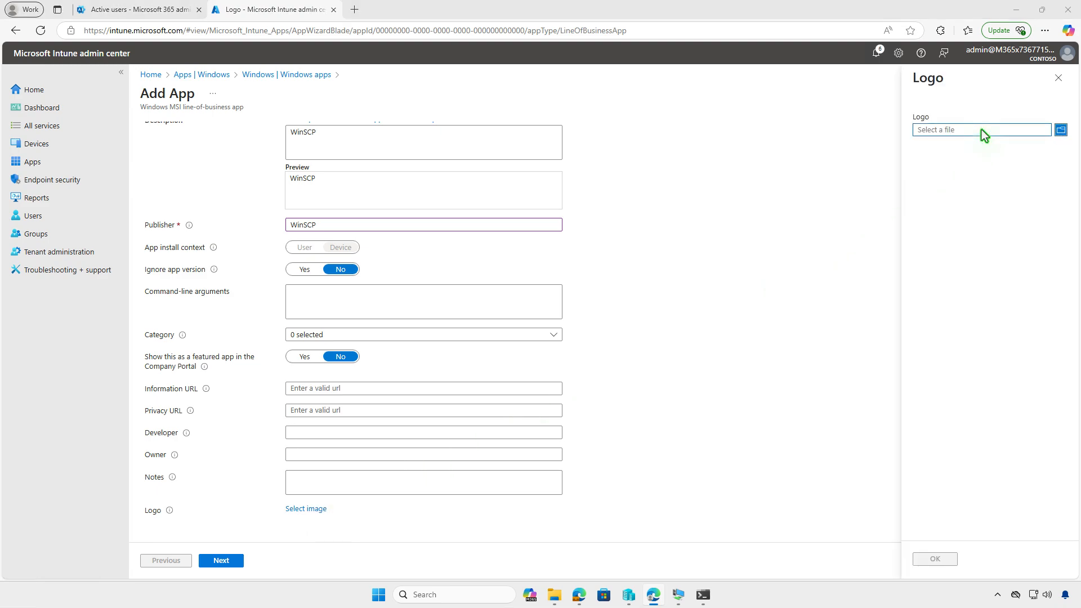
double_click(353, 107)
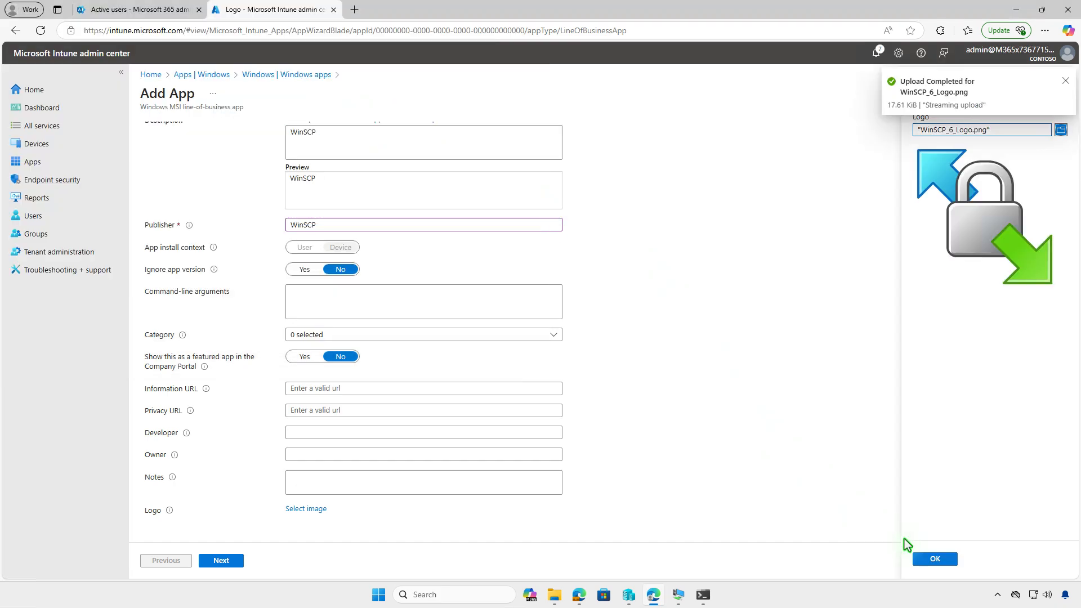
left_click(923, 560)
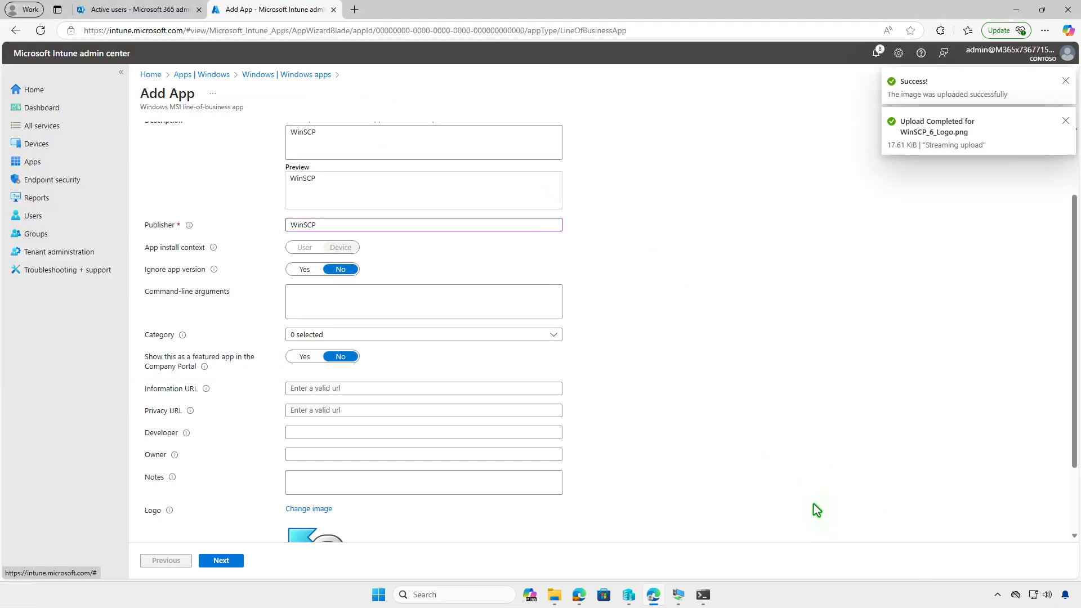
left_click(237, 560)
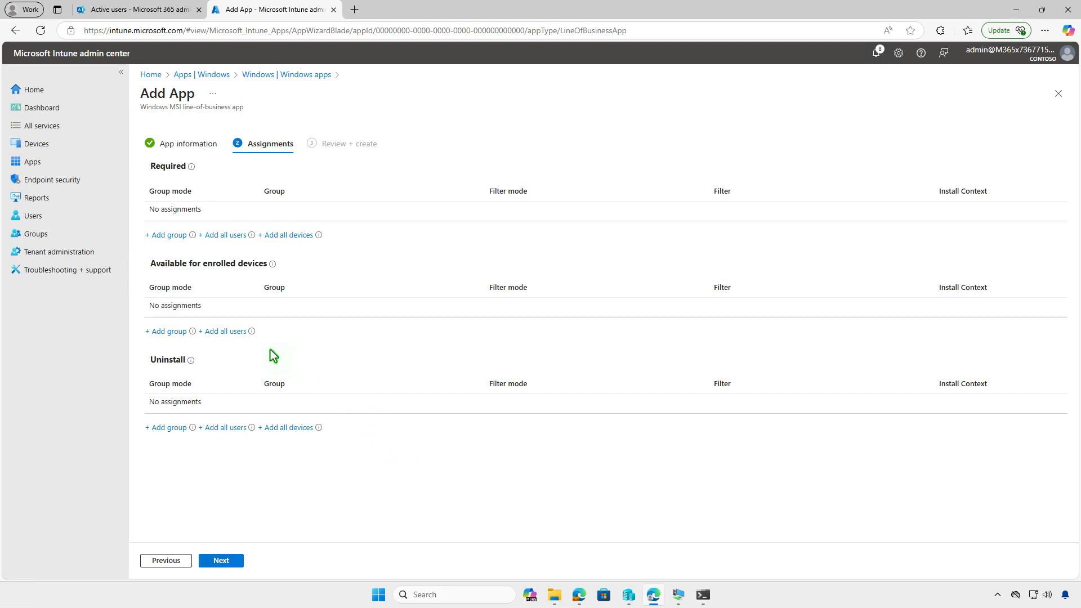
- Make the line-of-business app available to all users on enrolled devices and create it
left_click(225, 331)
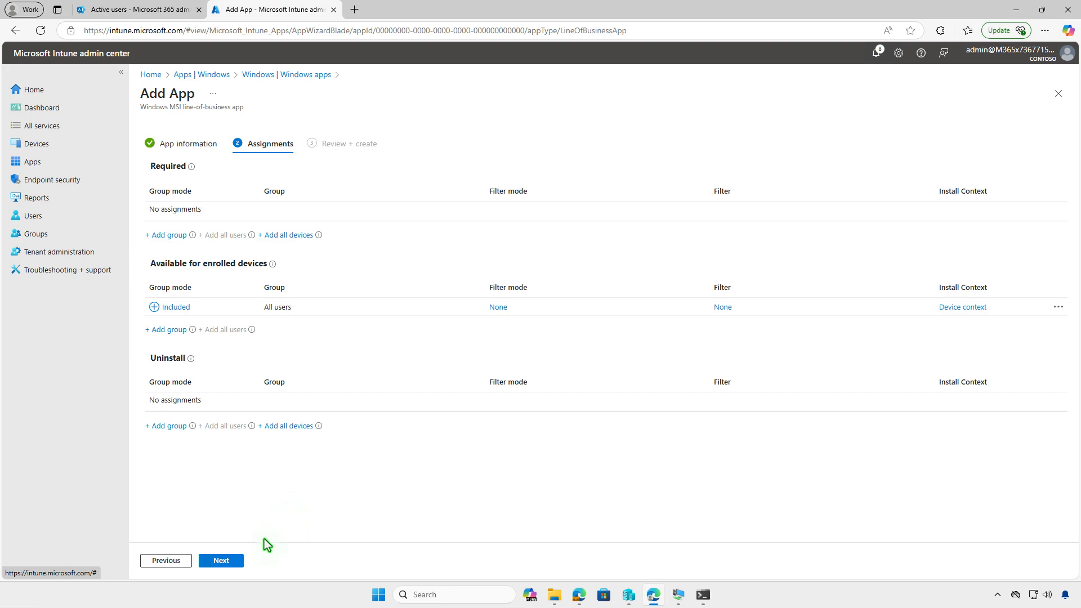
left_click(236, 563)
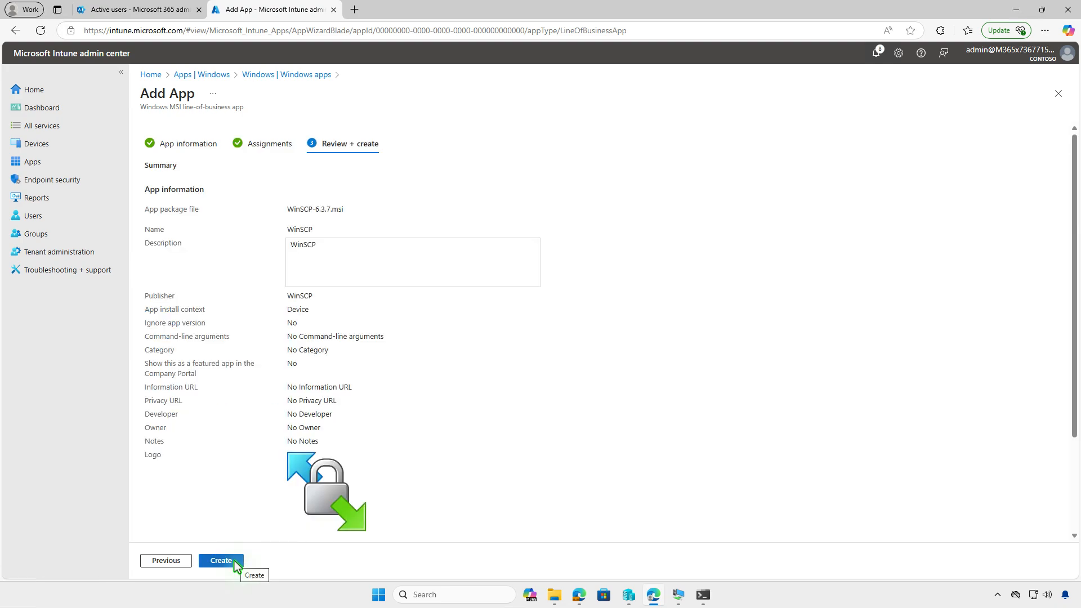
left_click(220, 561)
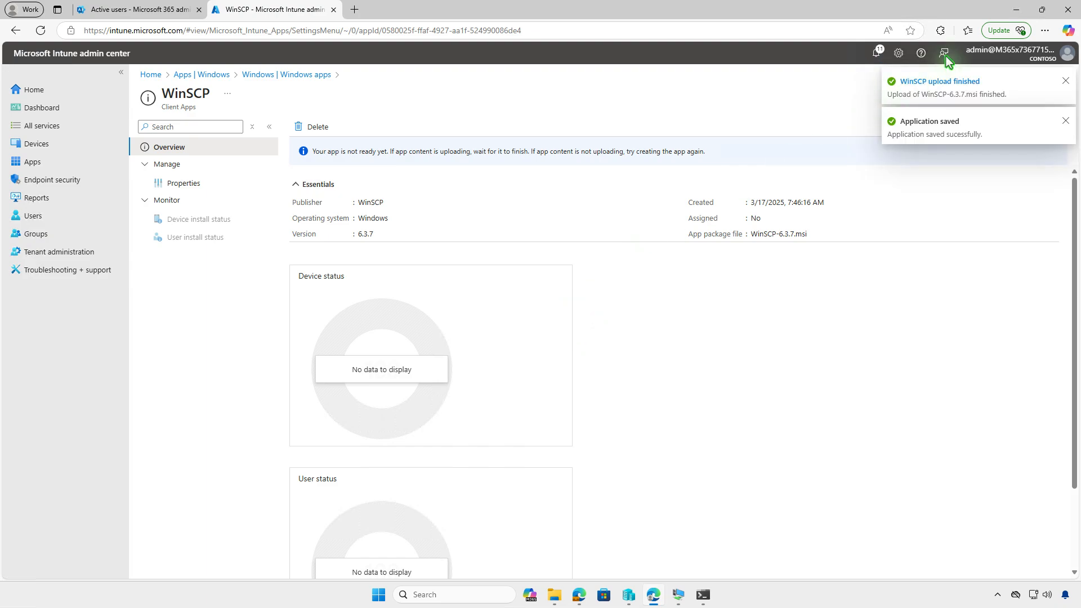
- Minimize the browser, switch to the WIN10-CTL virtual machine and sync the device through the Company Portal
left_click(1013, 12)
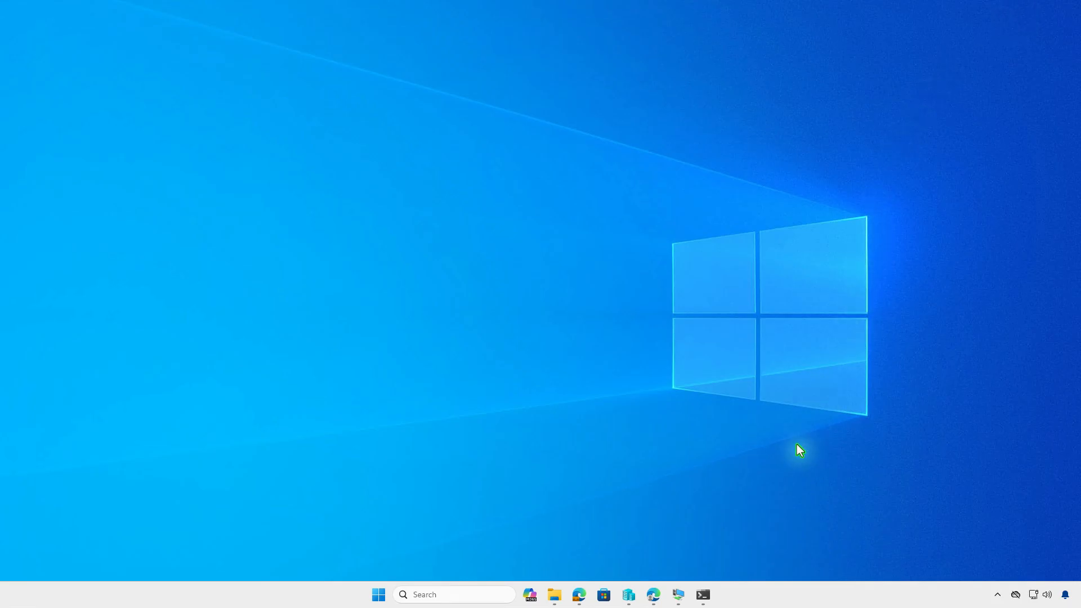
left_click(679, 594)
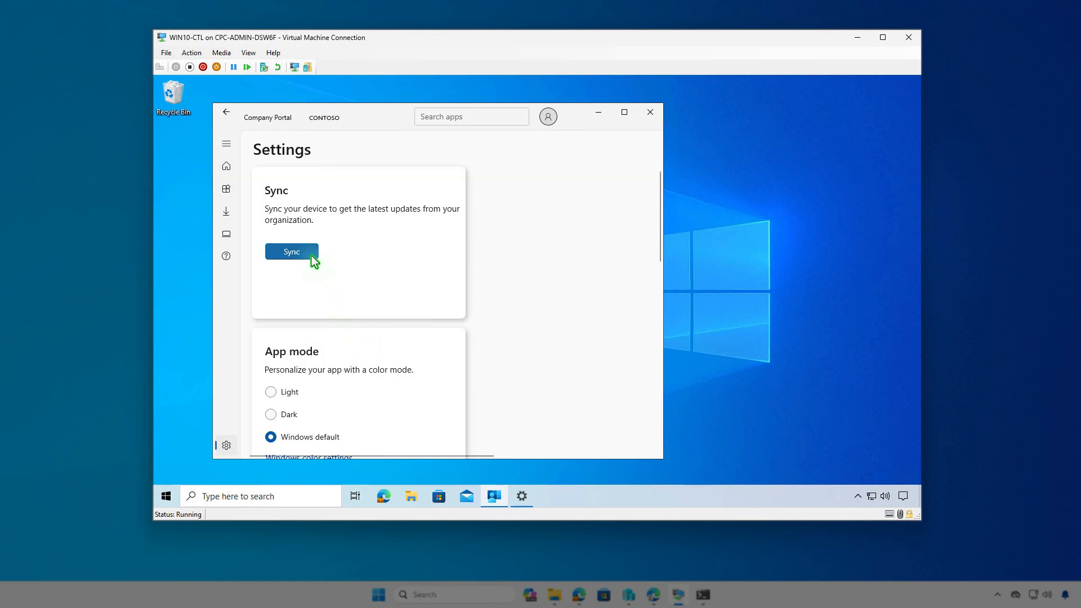
left_click(311, 254)
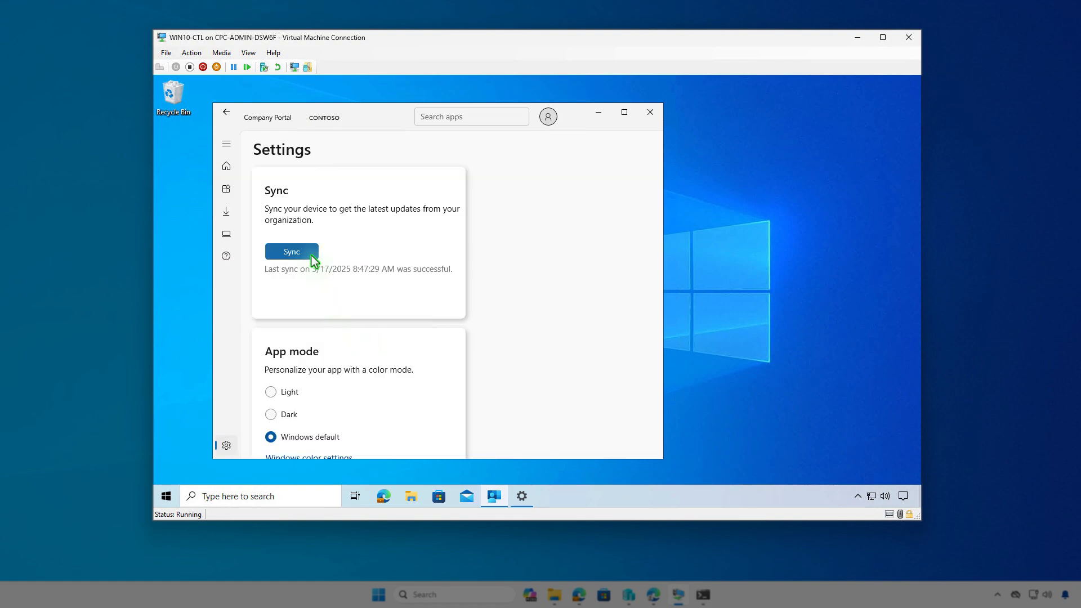
- Open WinSCP from the Company Portal's apps and install it on the device
left_click(224, 191)
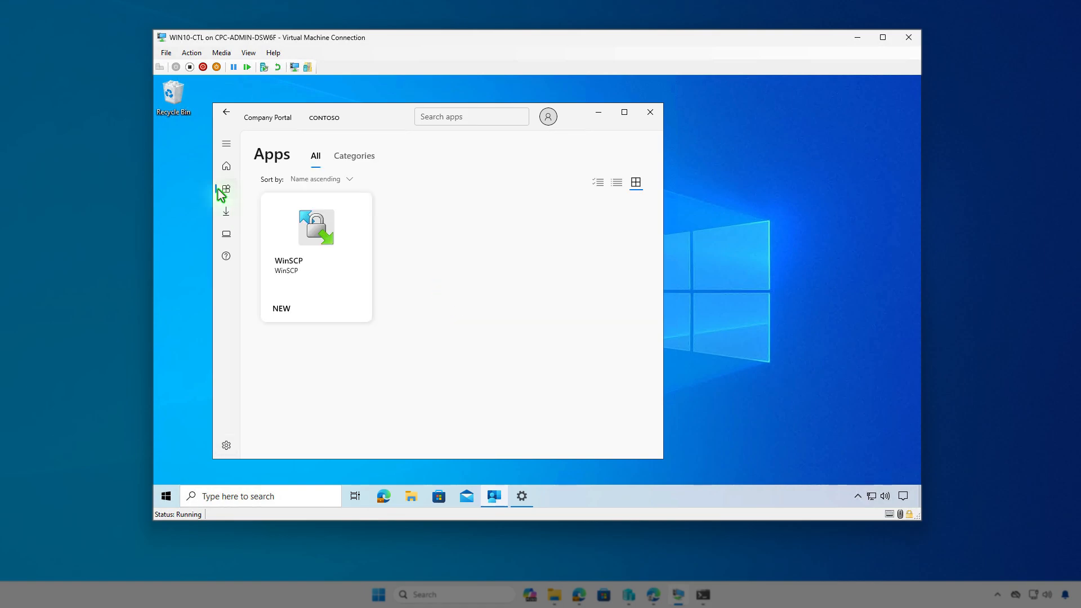
left_click(315, 278)
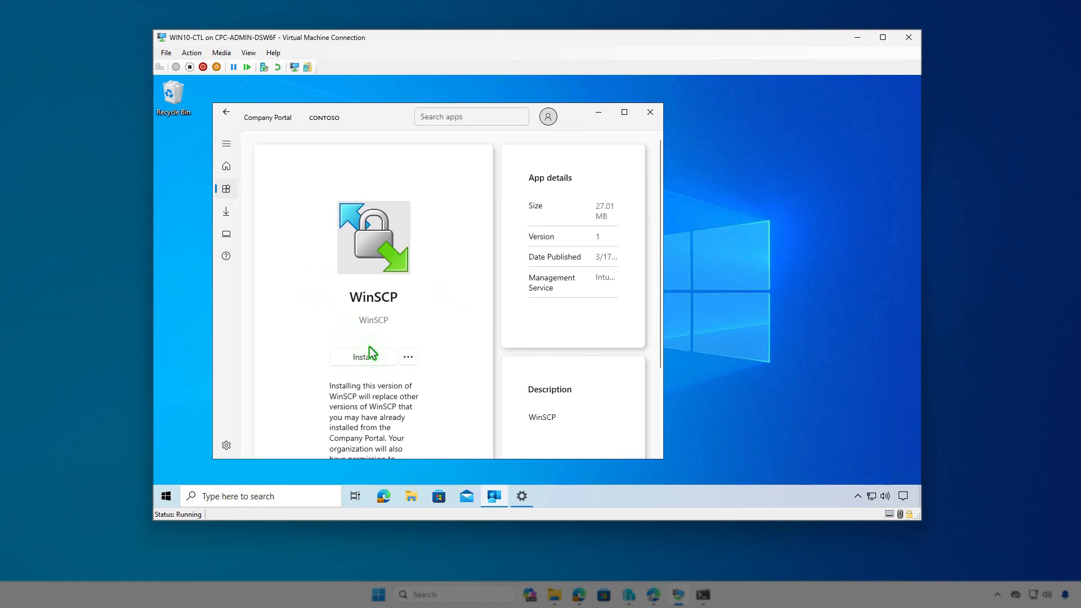
left_click(379, 359)
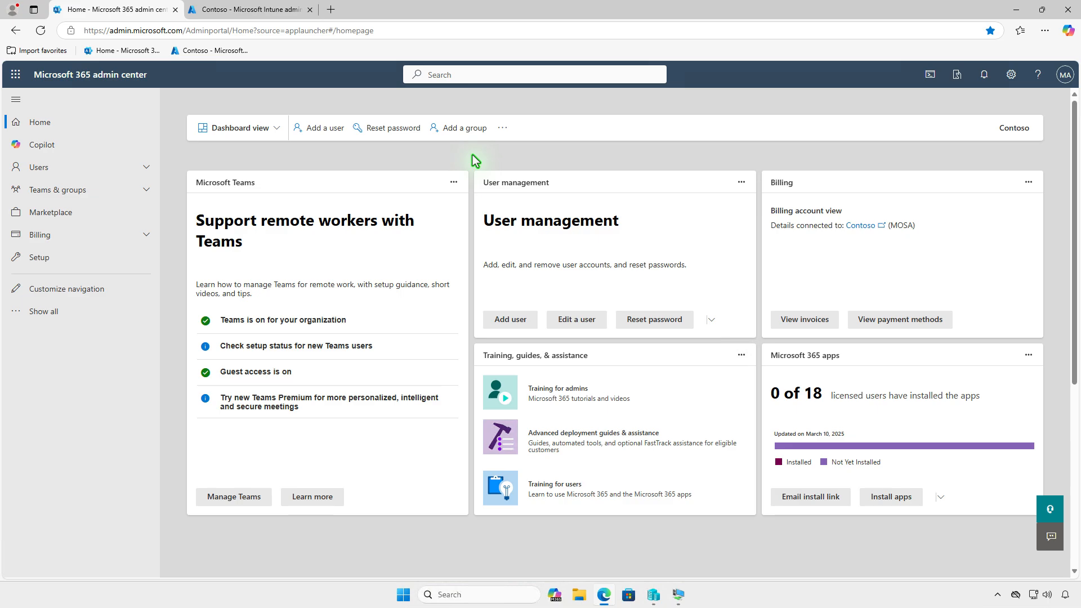
- In the Microsoft 365 admin center, view the billing licenses and open the Microsoft Intune Suite subscription
left_click(125, 236)
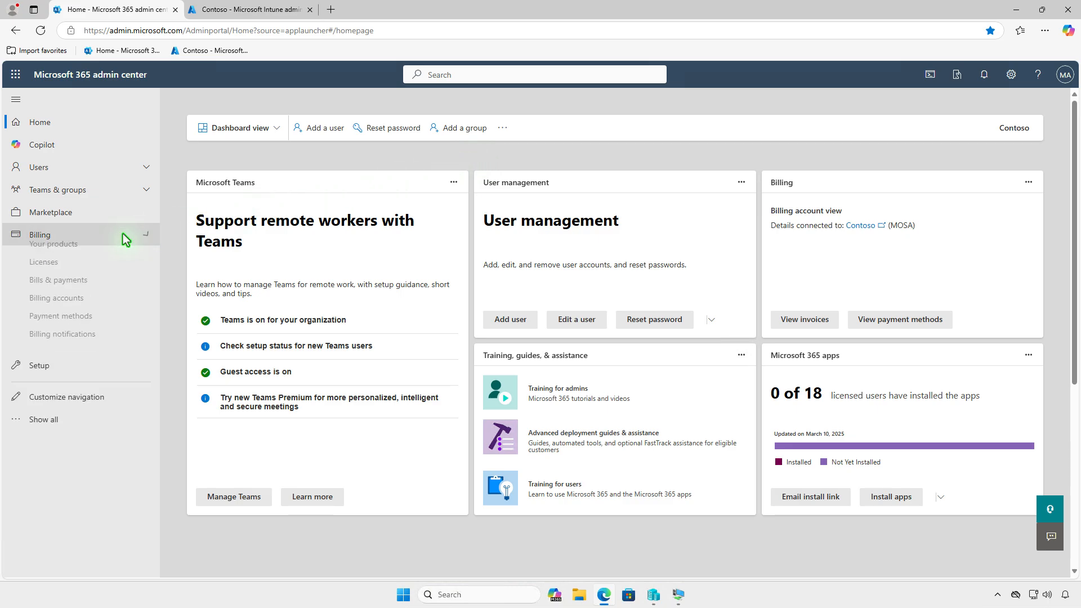
left_click(109, 279)
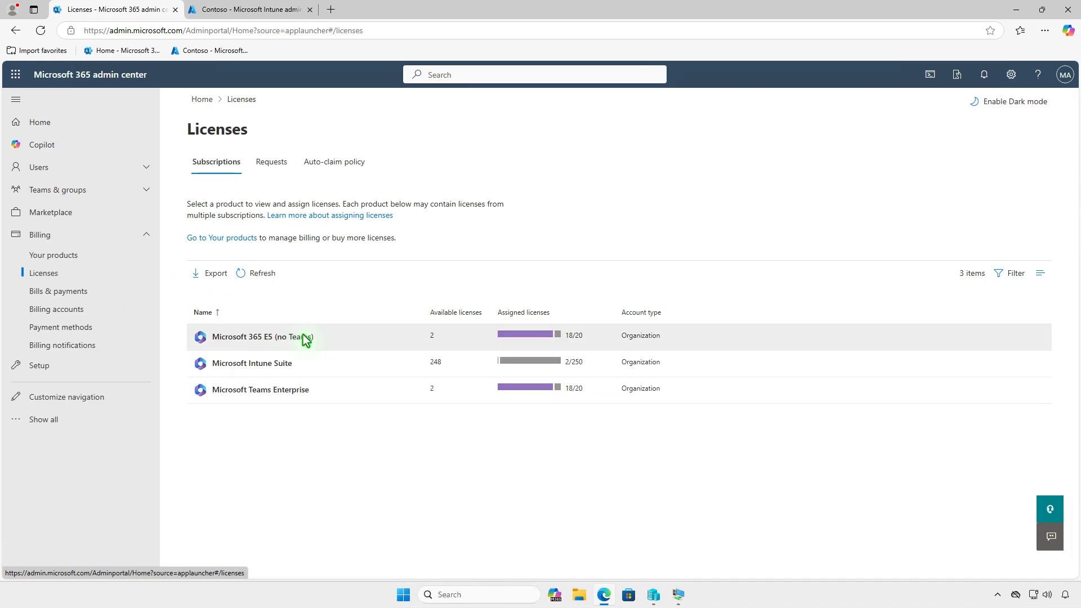
left_click(362, 363)
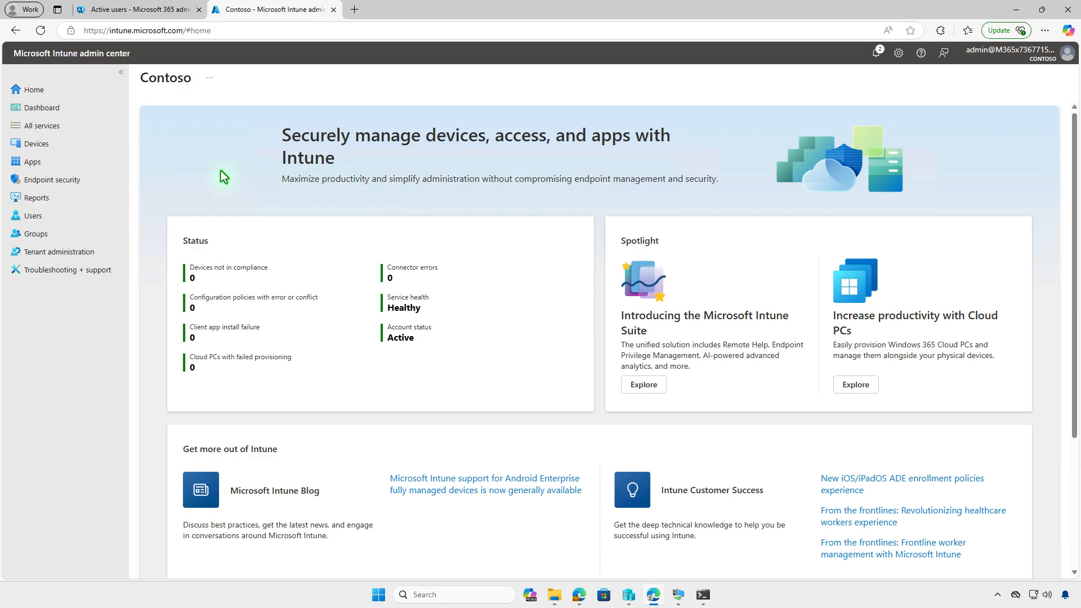
- In the Intune admin center, start adding a Windows app of type Enterprise App Catalog app
left_click(89, 166)
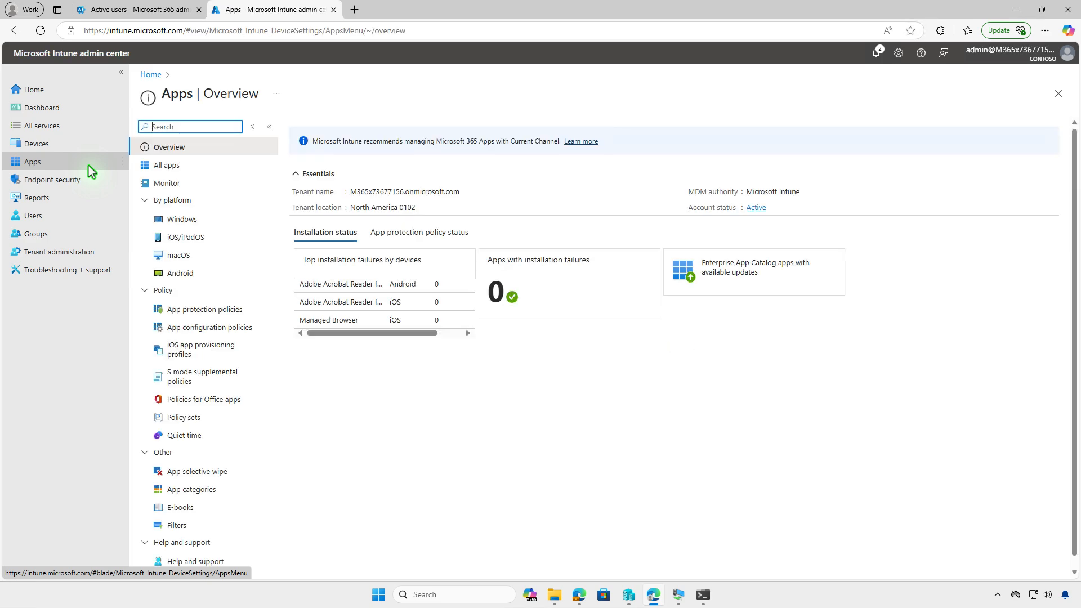
left_click(221, 218)
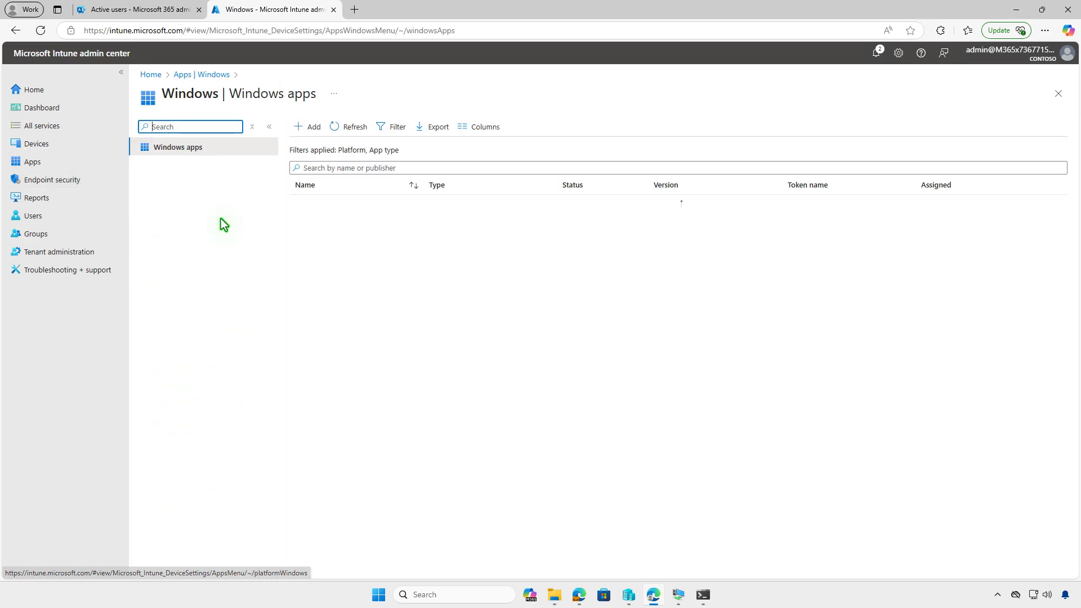
left_click(298, 133)
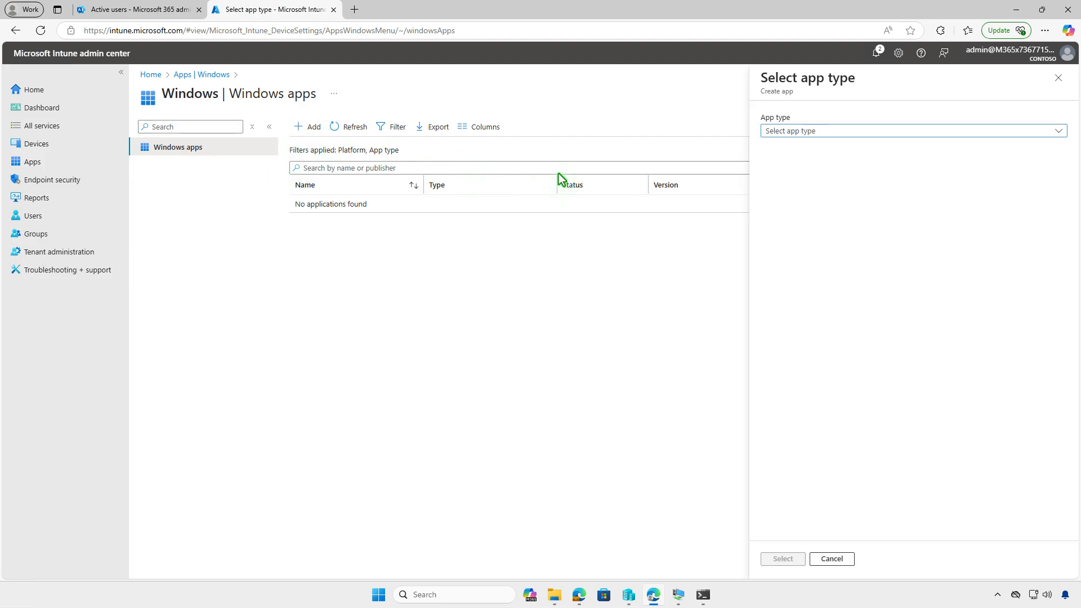
left_click(927, 137)
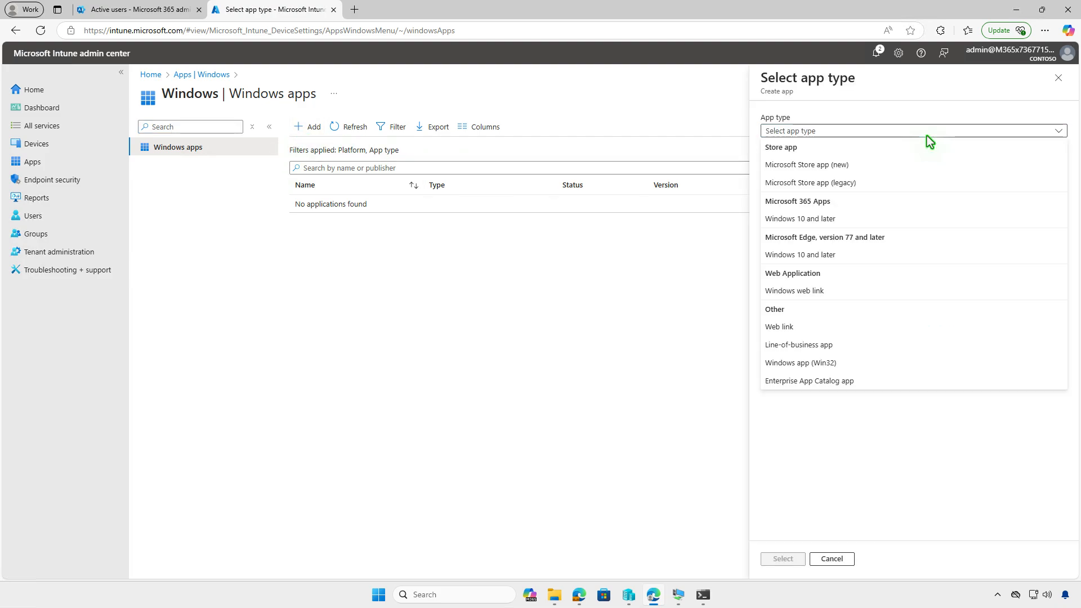
left_click(890, 385)
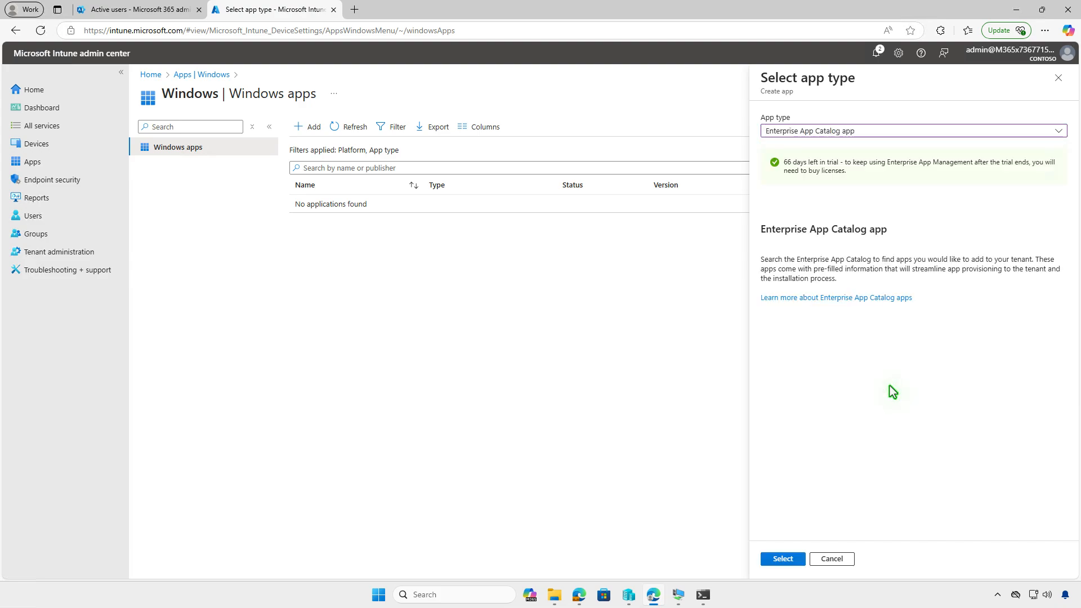
left_click(795, 558)
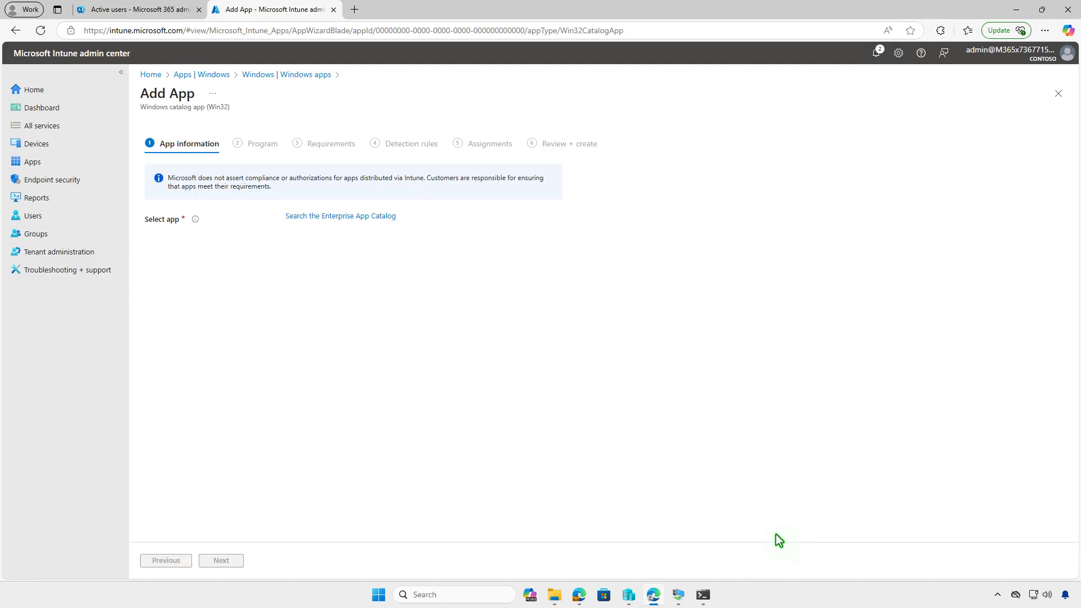
- Search the Enterprise App Catalog for winscp and select the WinSCP (MSI) package, en-US, version 6.3.7
left_click(387, 219)
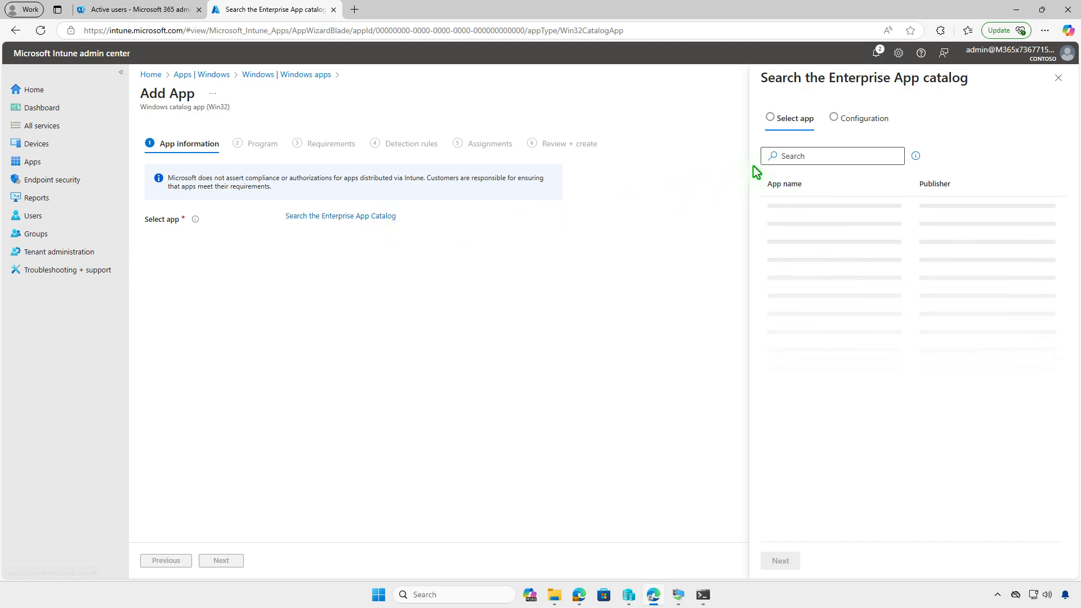
left_click(829, 158)
type("w")
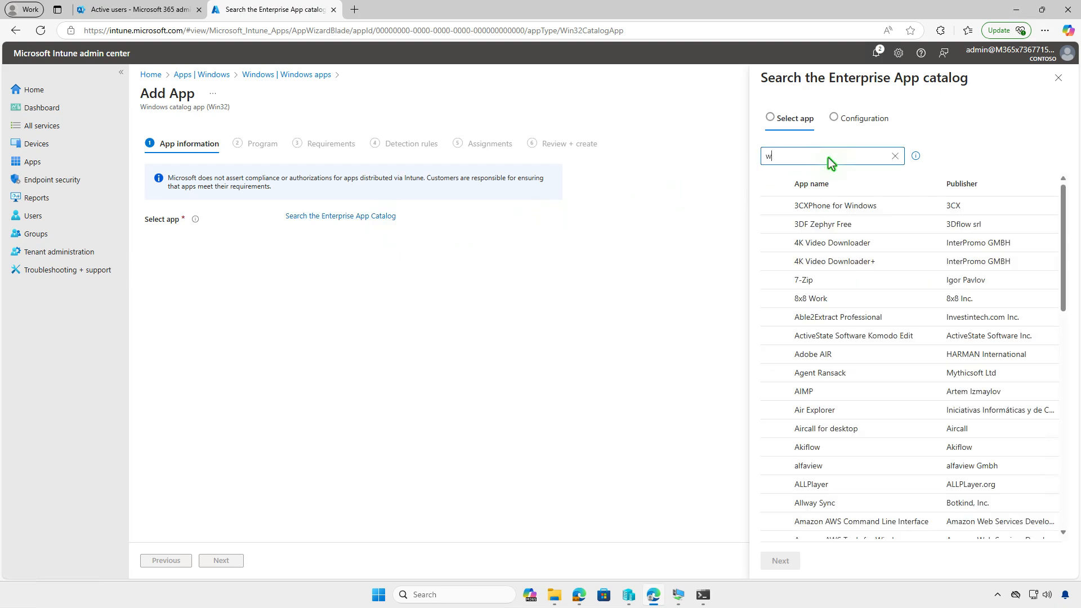
type("inscp")
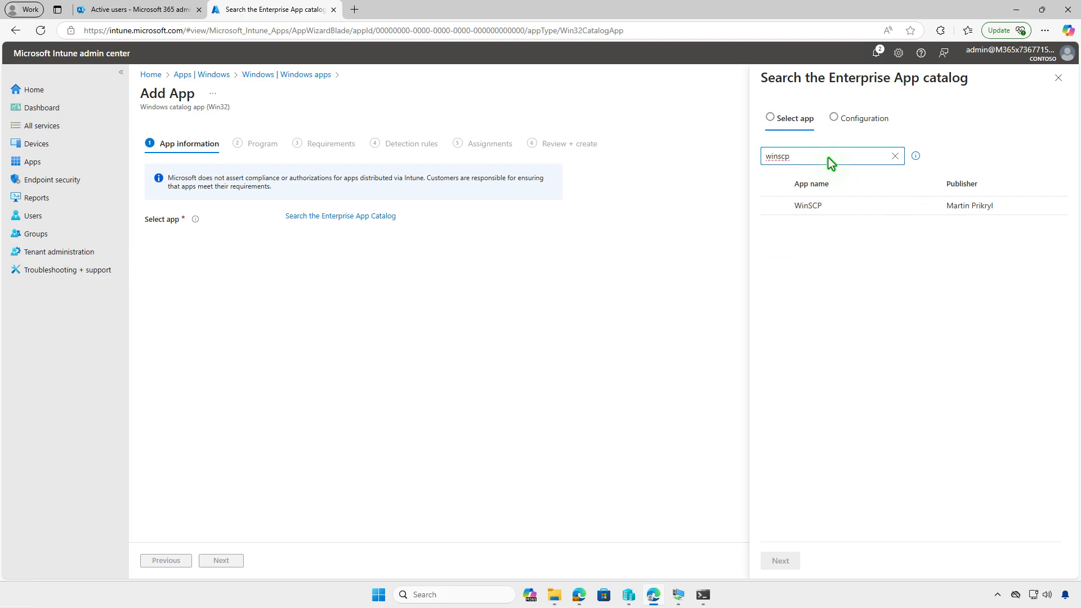
left_click(853, 206)
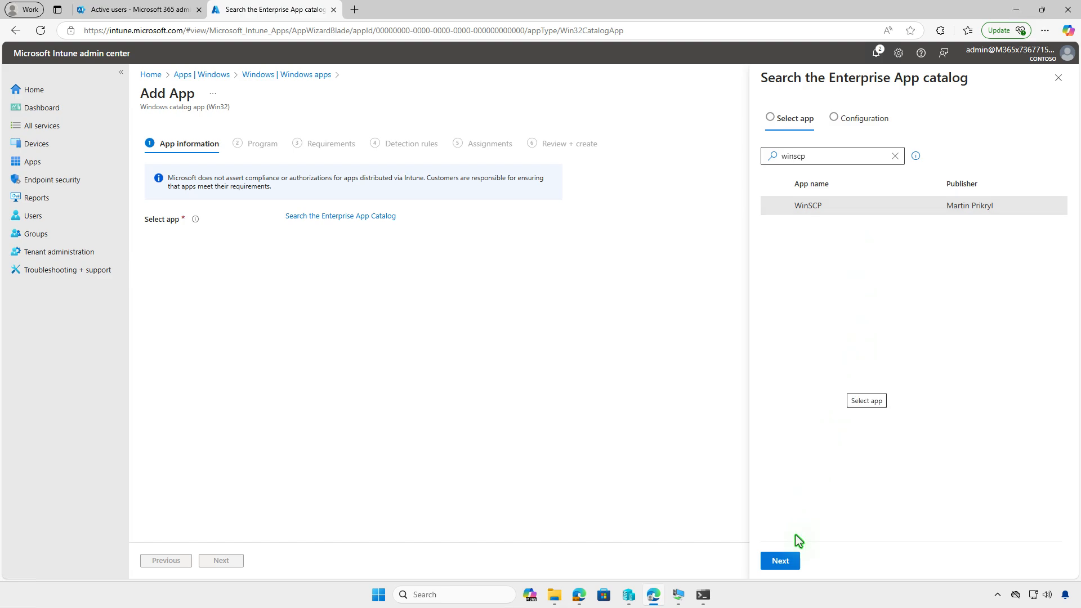
left_click(792, 559)
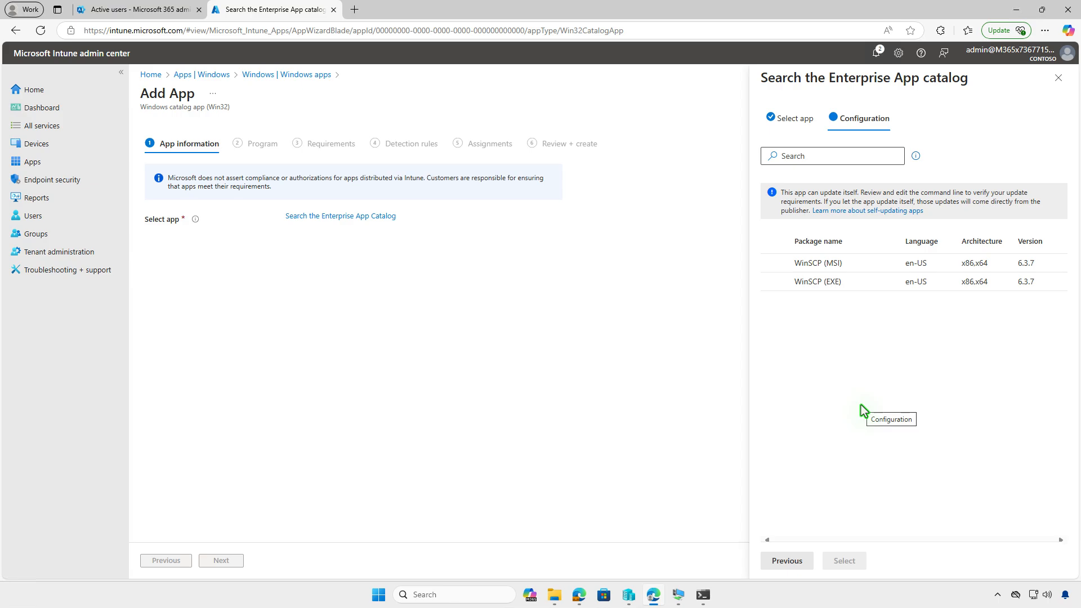
left_click(860, 266)
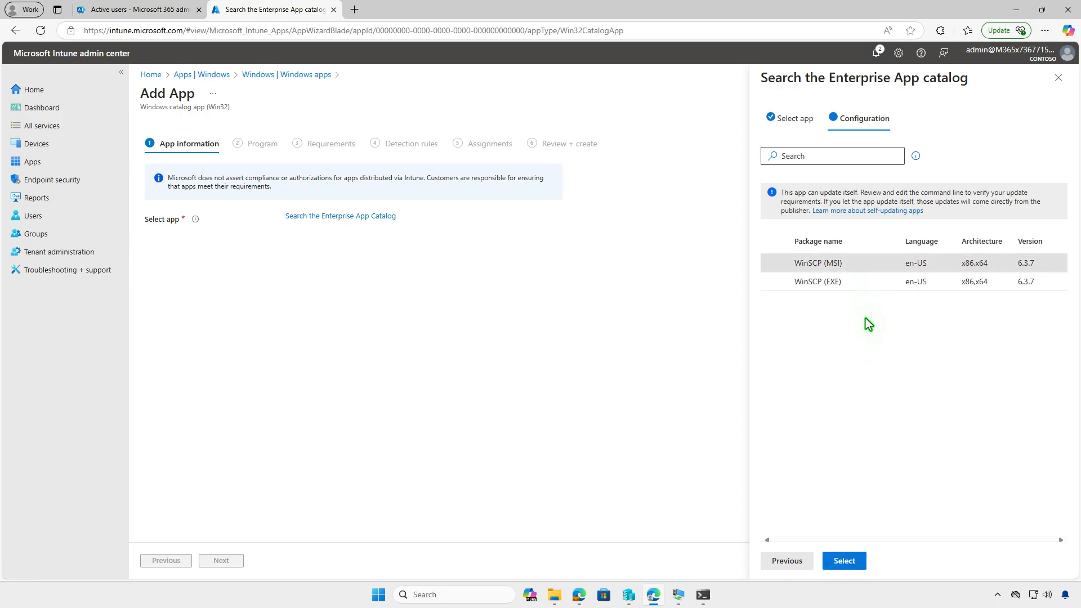
left_click(854, 561)
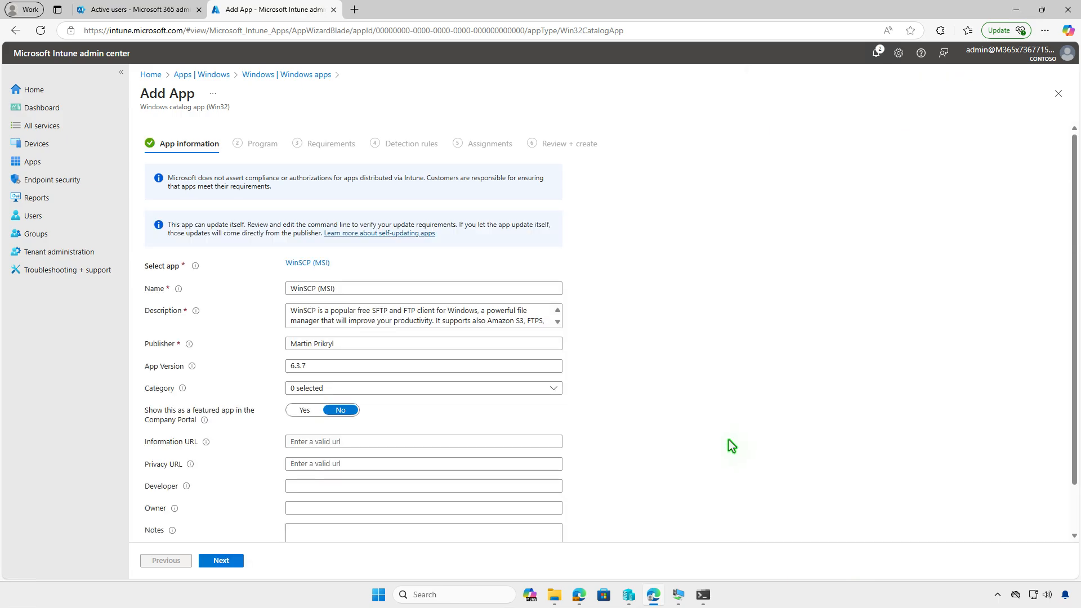
- Set WinSCP_6_Logo.png from the Downloads folder as the catalog app's logo
scroll(731, 446, "down", 1)
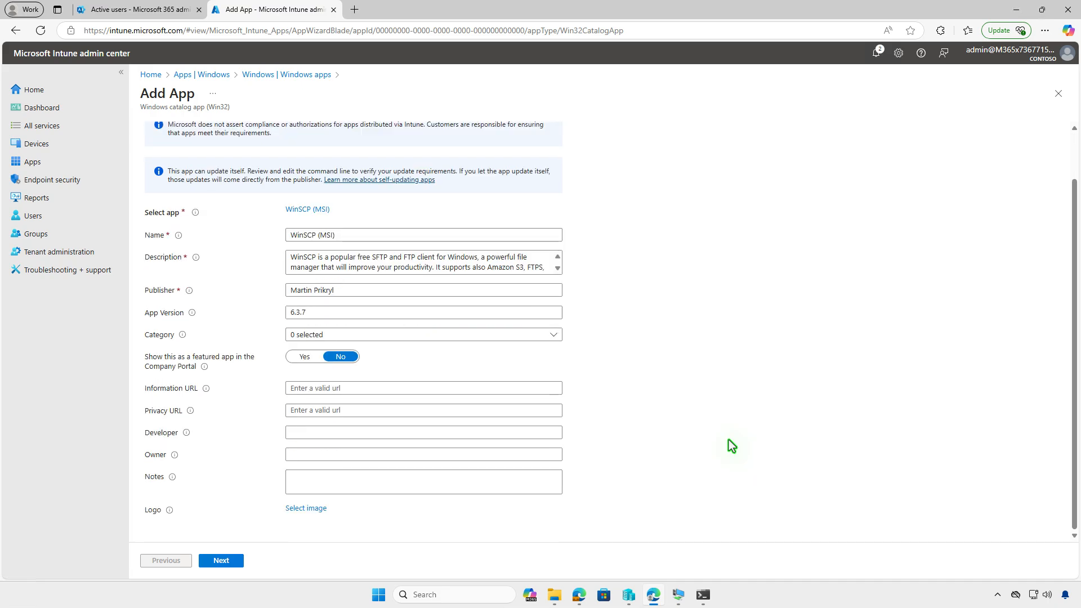
left_click(320, 509)
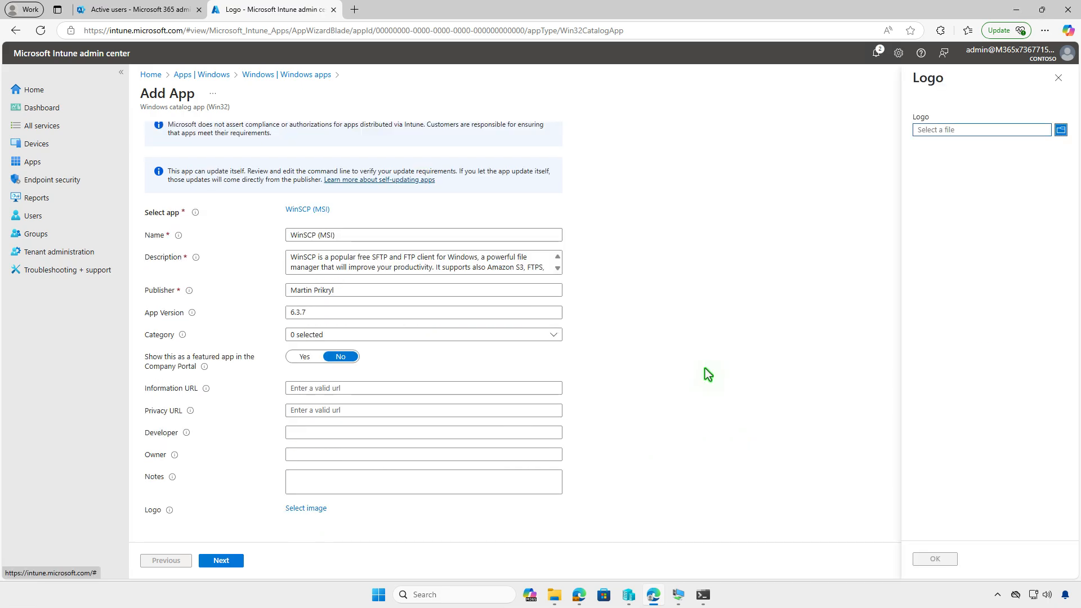
left_click(965, 130)
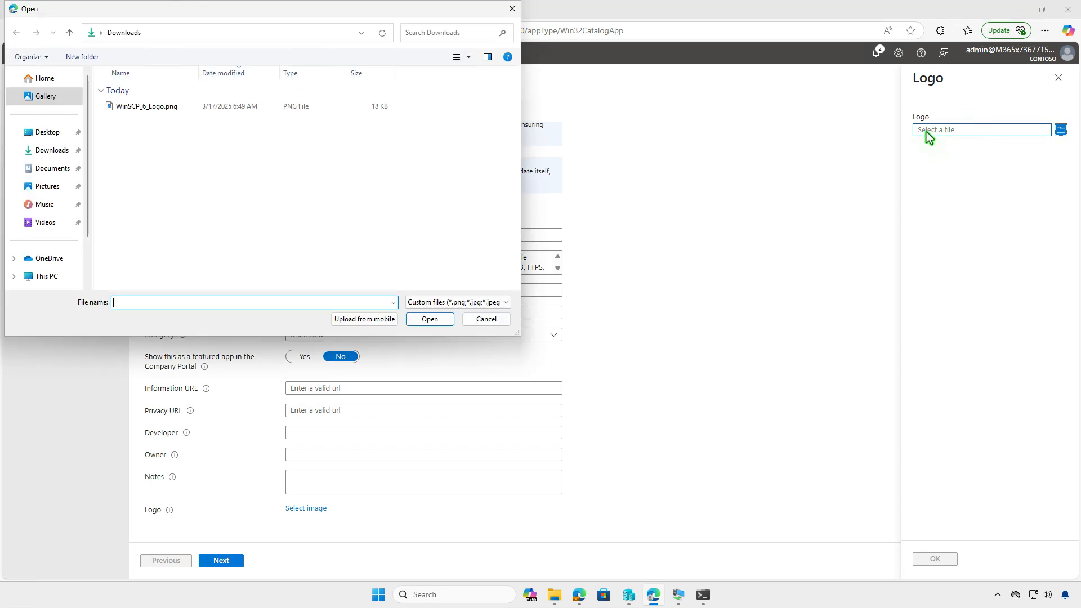
double_click(374, 107)
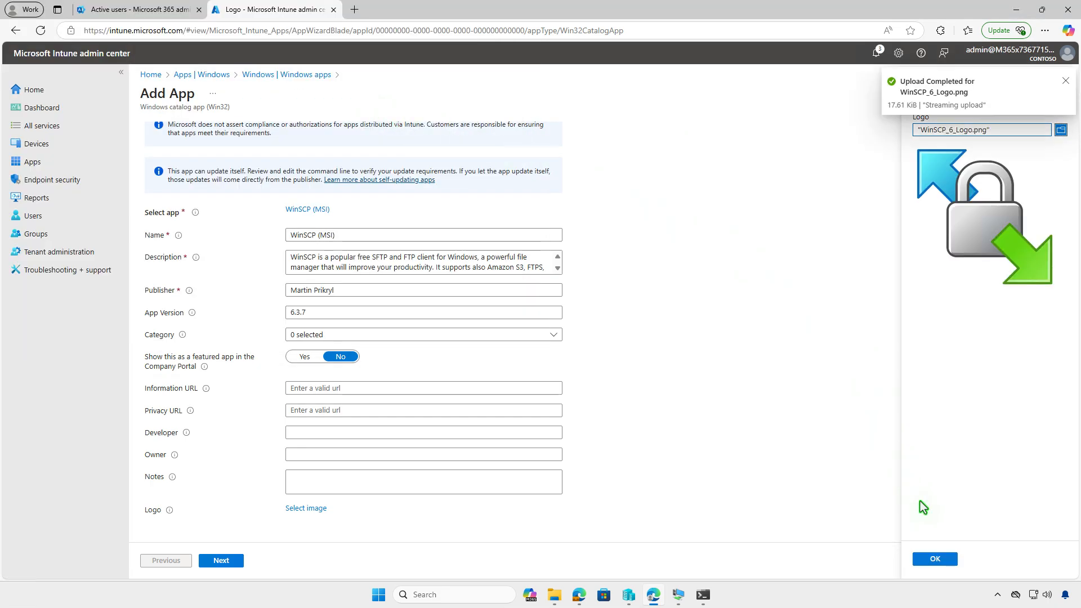
left_click(935, 558)
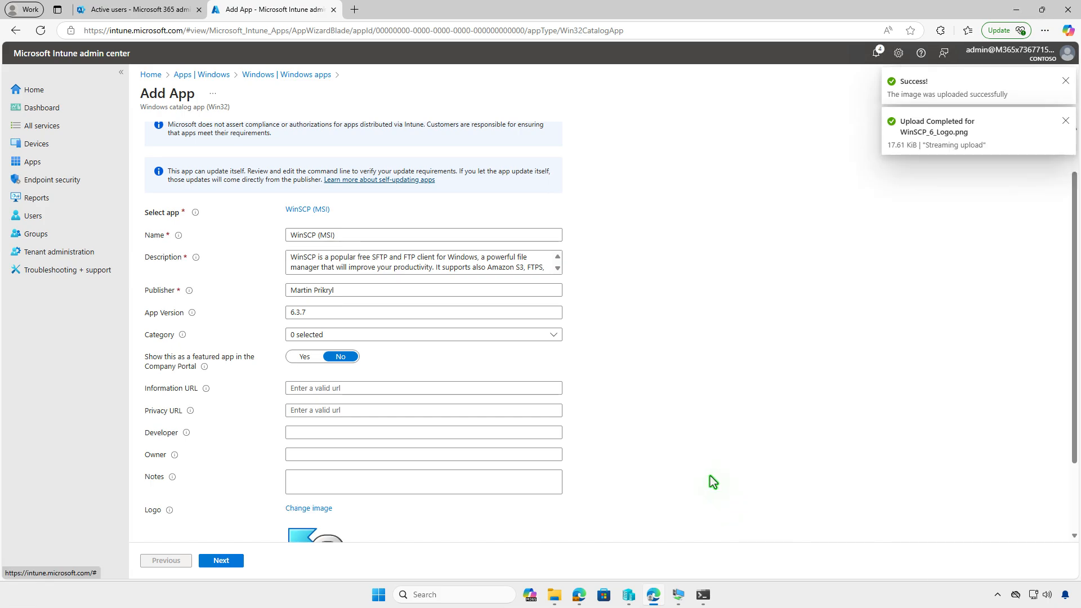
scroll(540, 513, "down", 2)
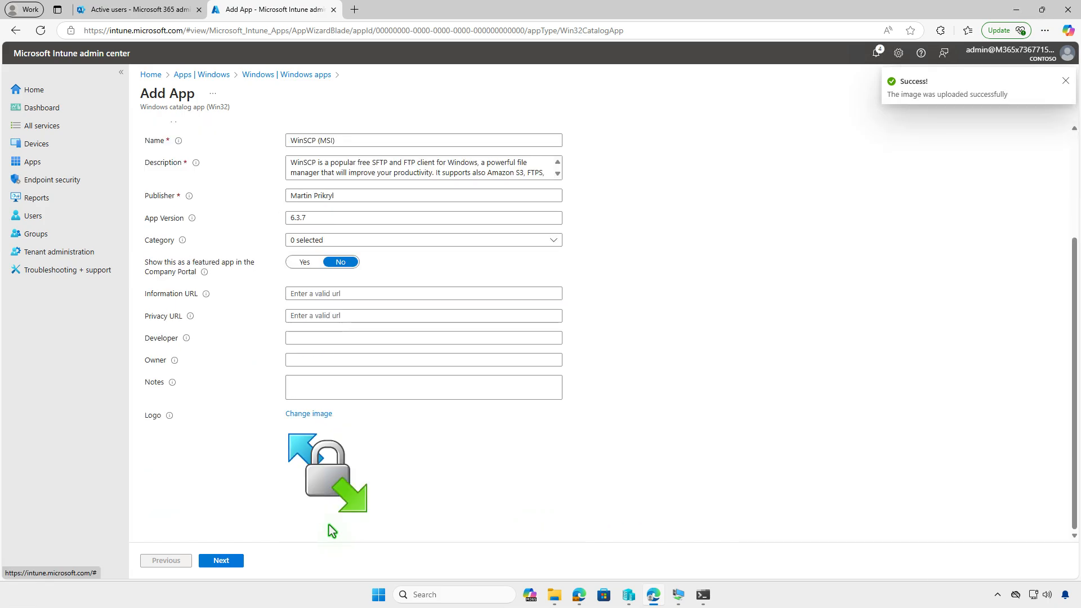
- Accept the prefilled app information, program, requirements and detection rules, and continue to the assignments
left_click(230, 560)
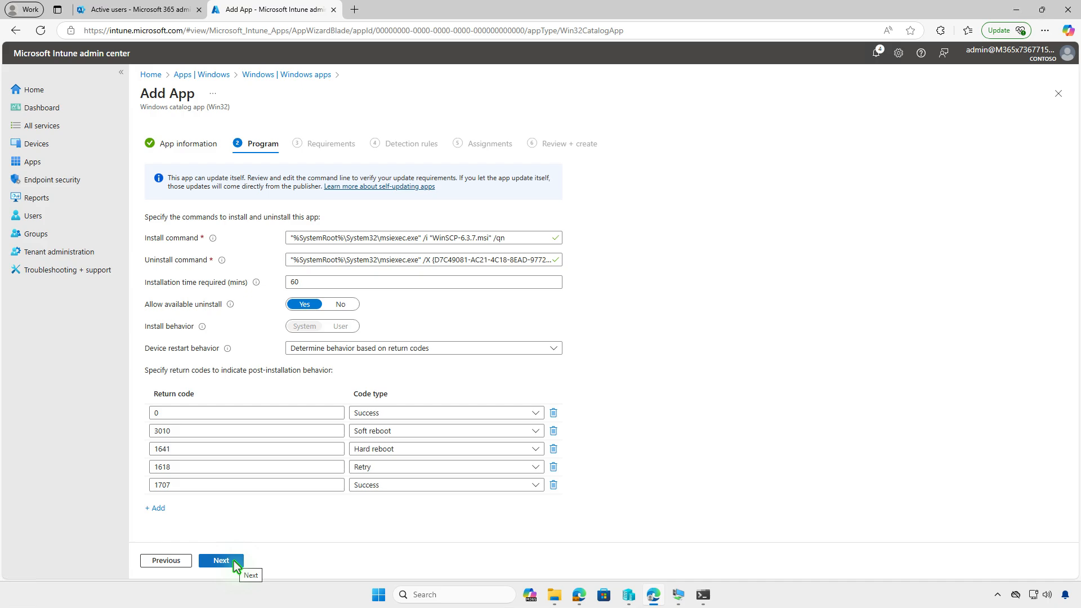
left_click(231, 560)
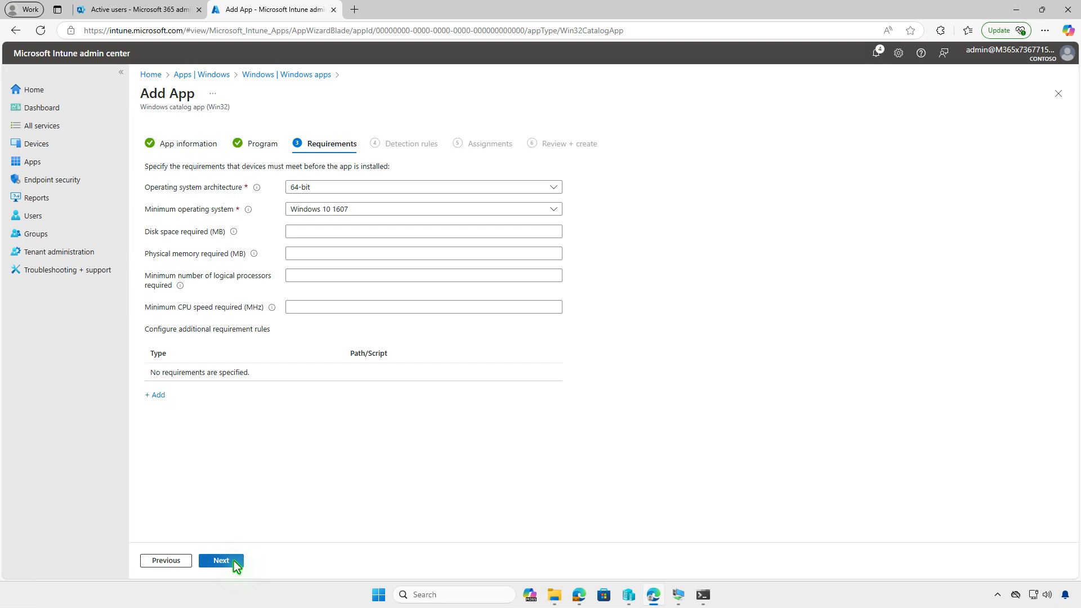
left_click(235, 566)
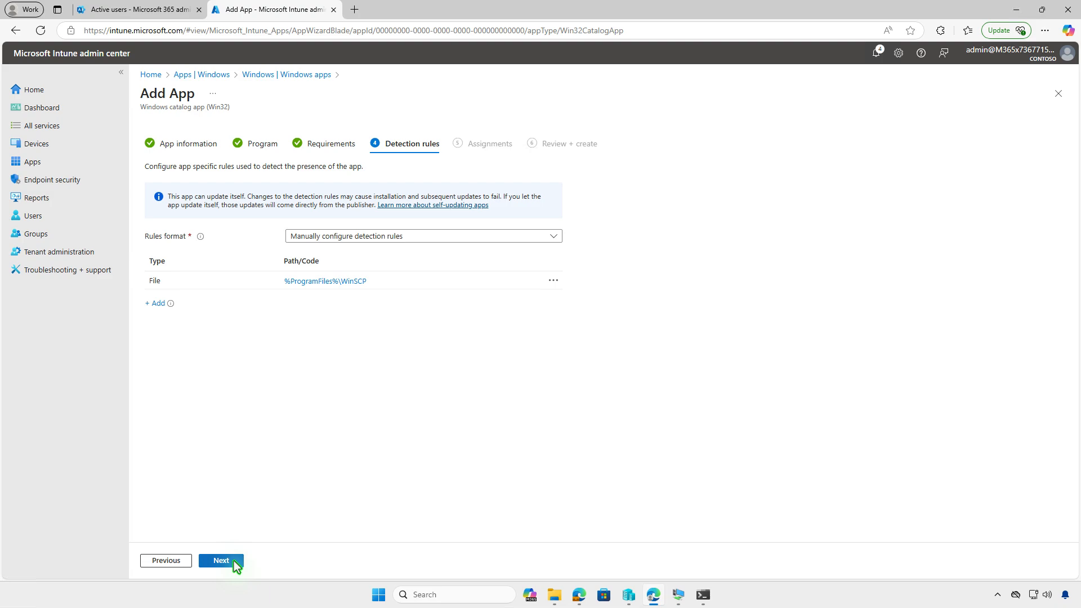
left_click(236, 565)
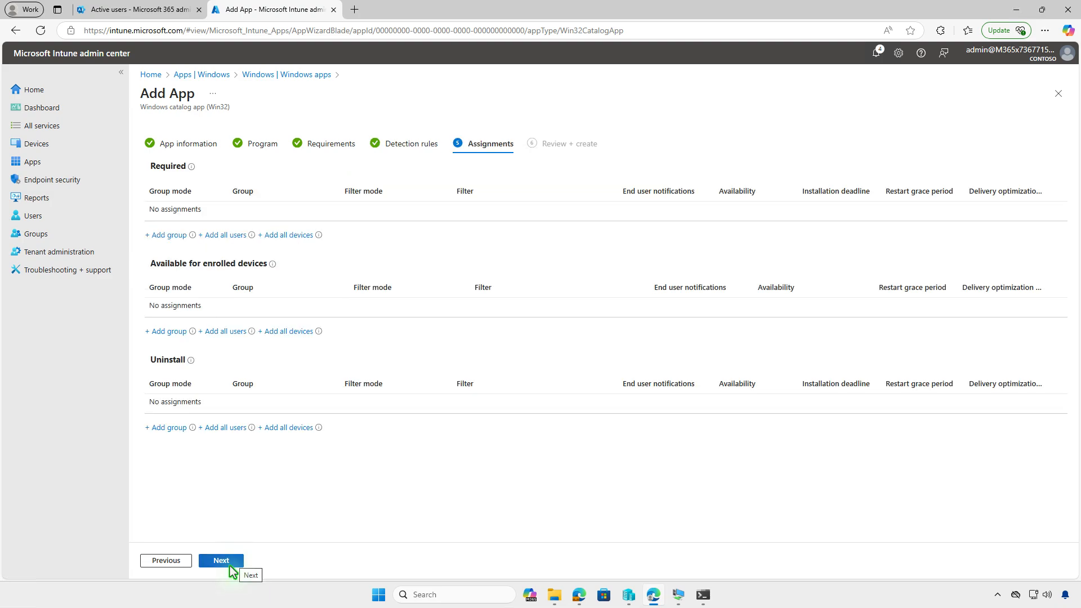
- Assign the WinSCP (MSI) catalog app to the Test_Devices group as available for enrolled devices, and add the app
left_click(173, 333)
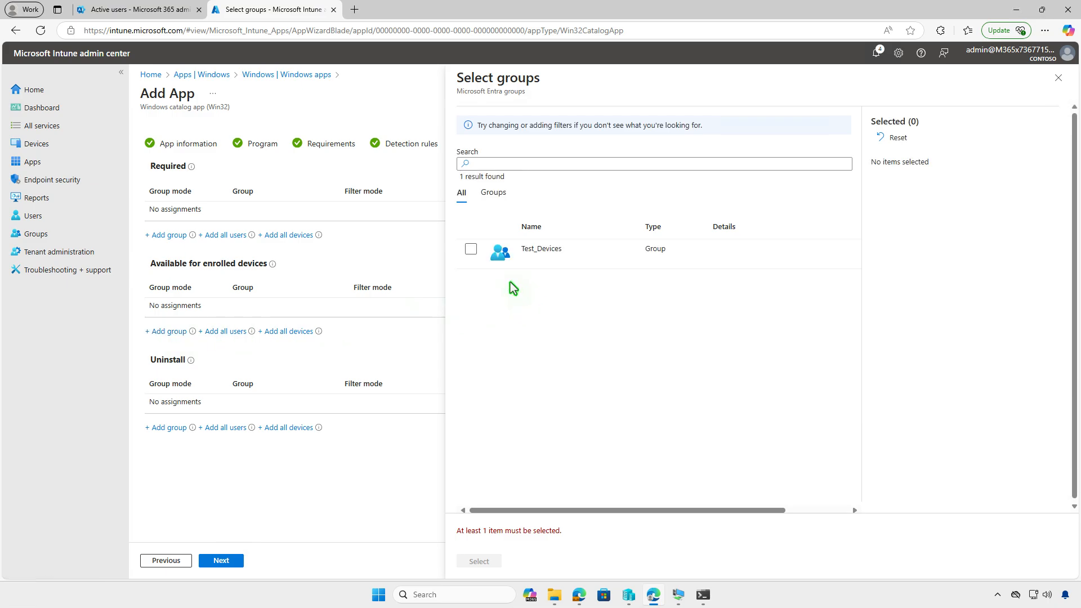
left_click(472, 250)
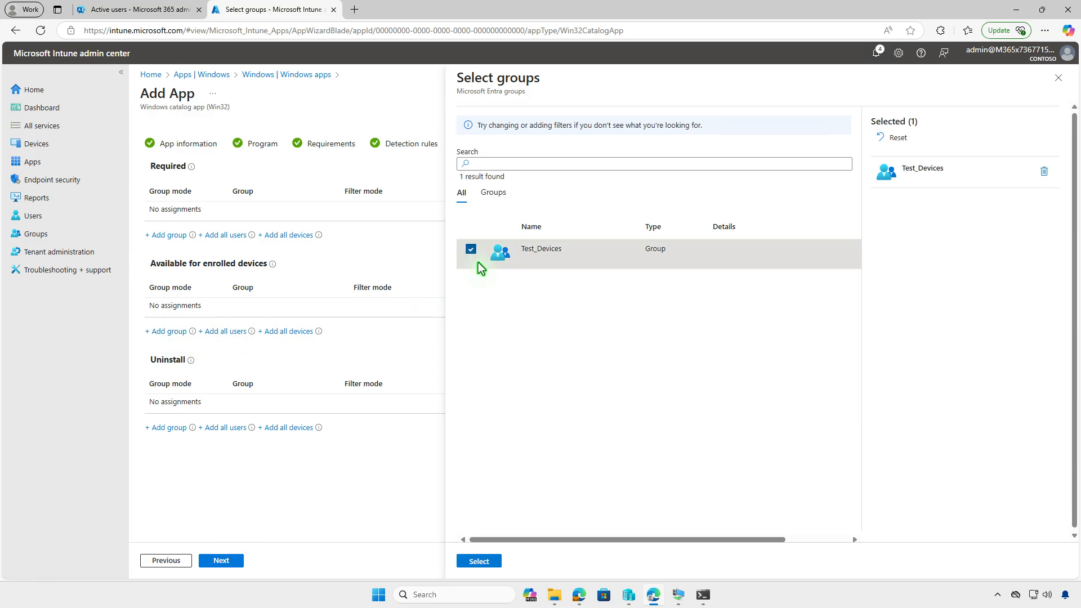
left_click(501, 560)
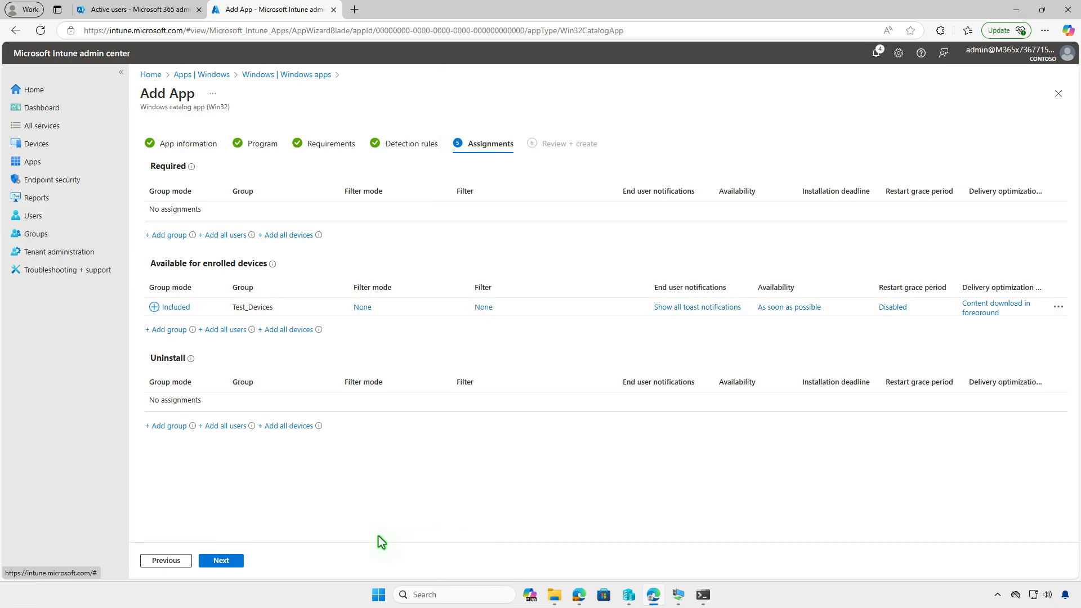
left_click(238, 562)
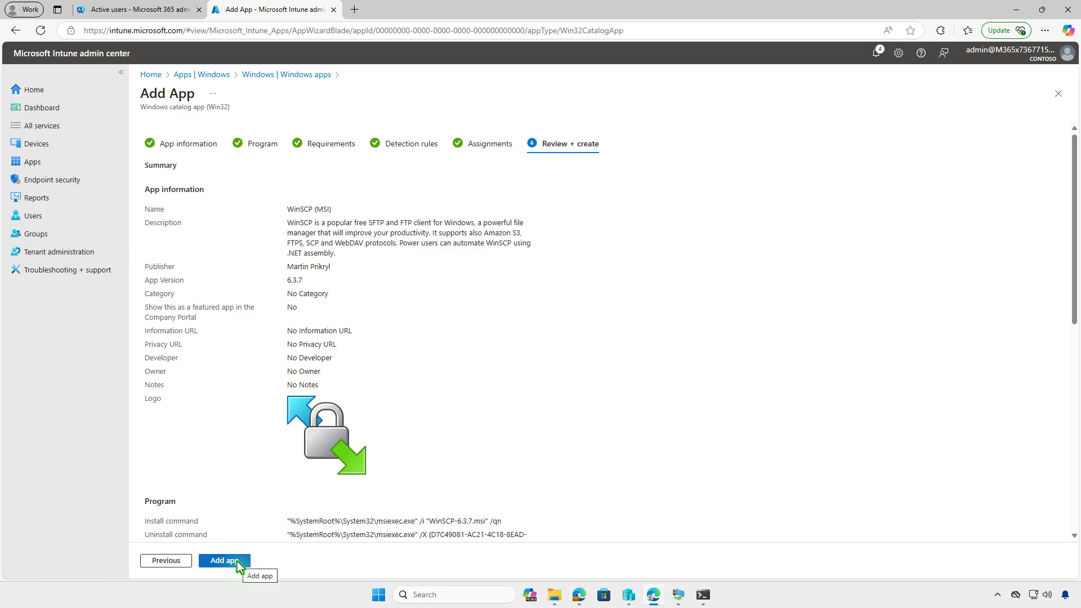
left_click(237, 562)
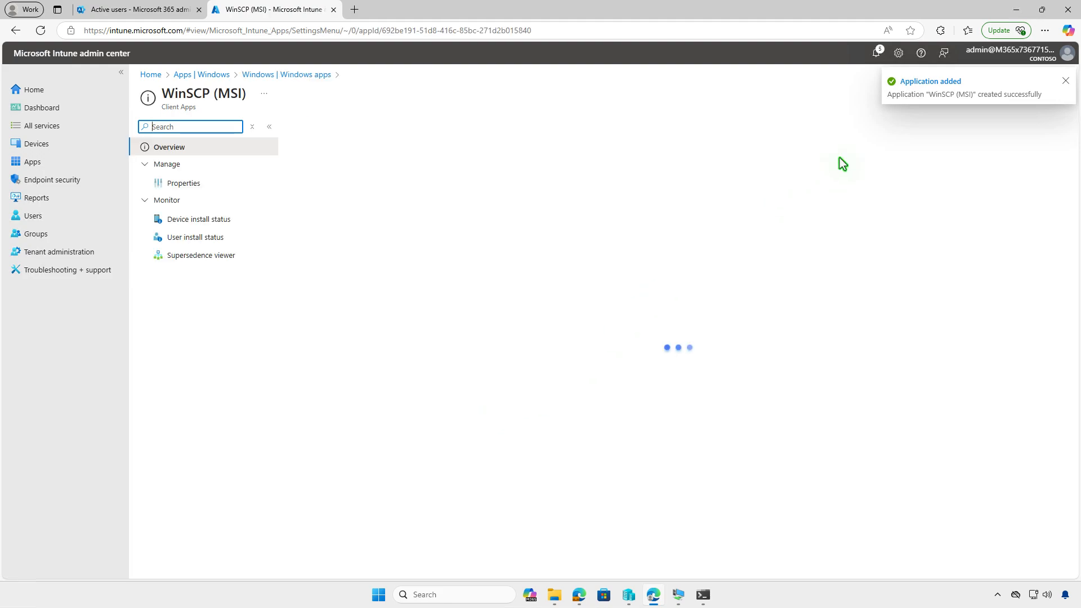
- Switch to the WIN10-CTL virtual machine, check the available apps in the Company Portal and sync the device from its settings
left_click(1011, 10)
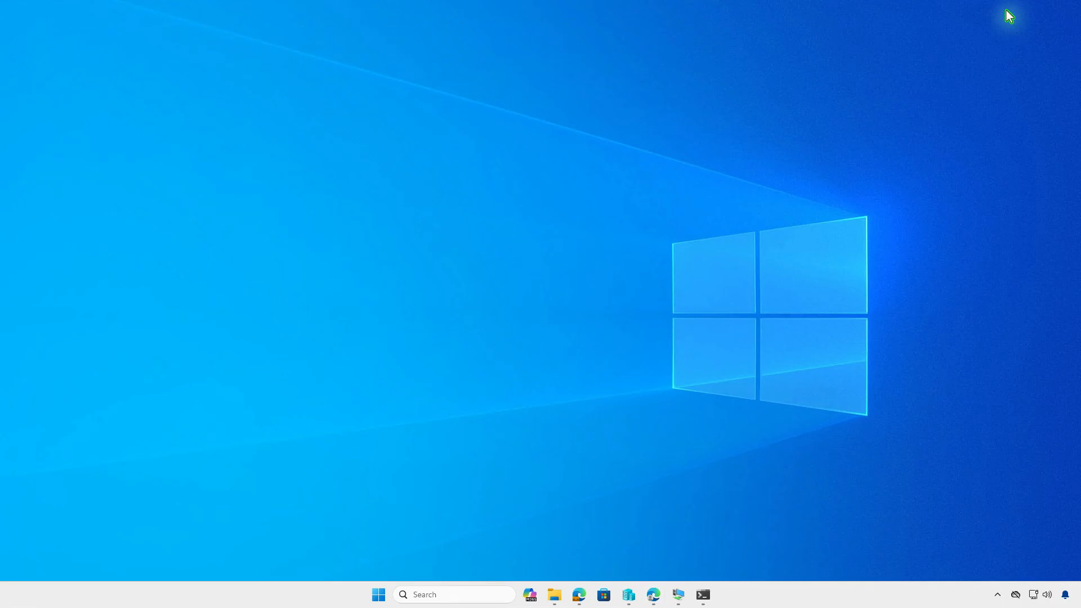
left_click(680, 594)
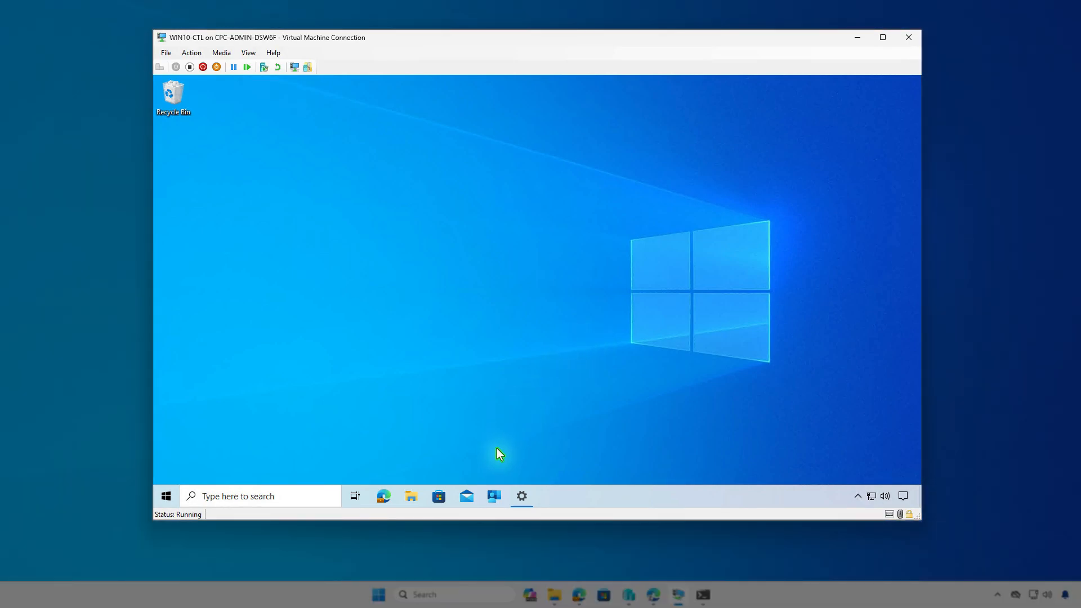
left_click(490, 493)
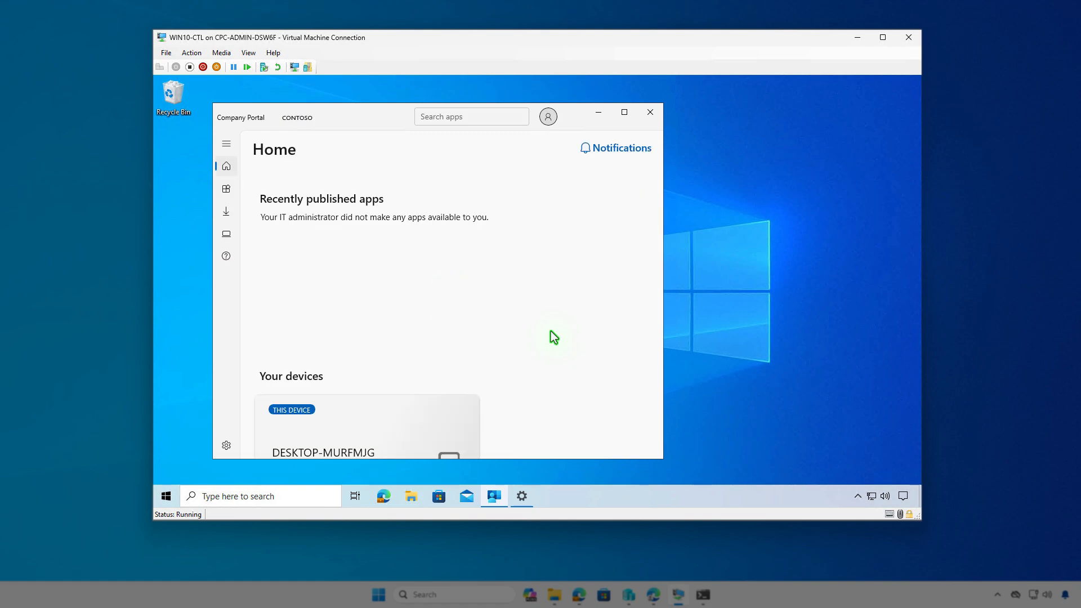
left_click(227, 190)
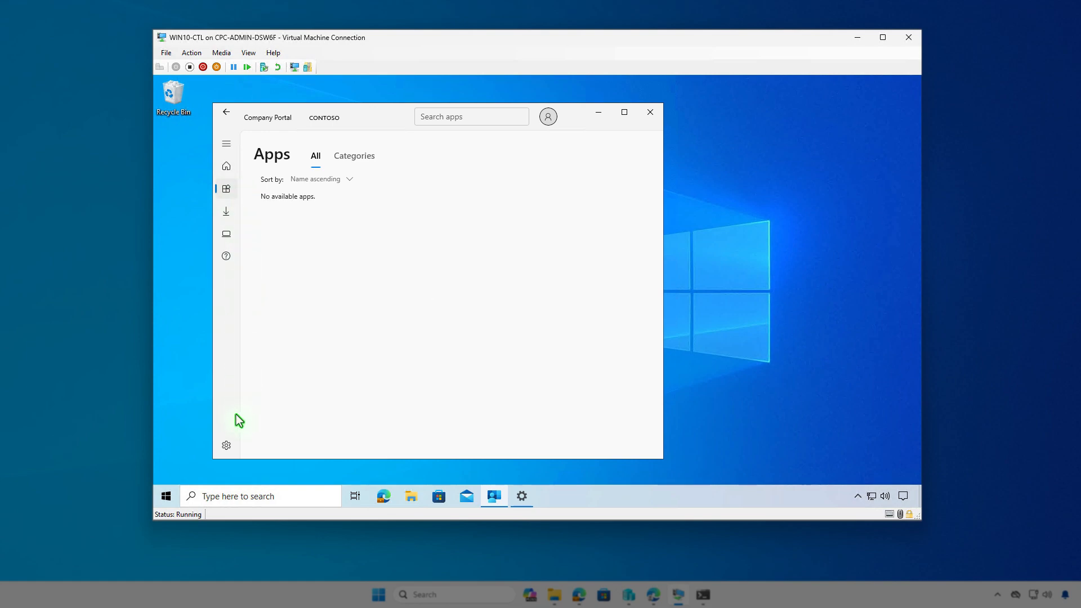
left_click(227, 446)
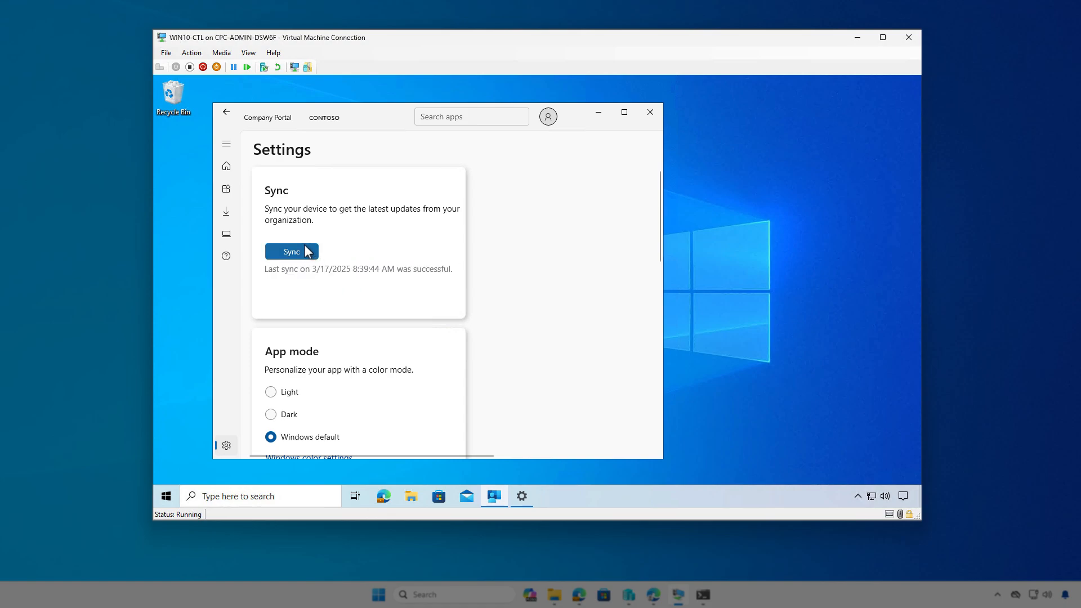
- Install WinSCP (MSI) from the Company Portal's app list and view the virtual machine's installation notifications
left_click(228, 192)
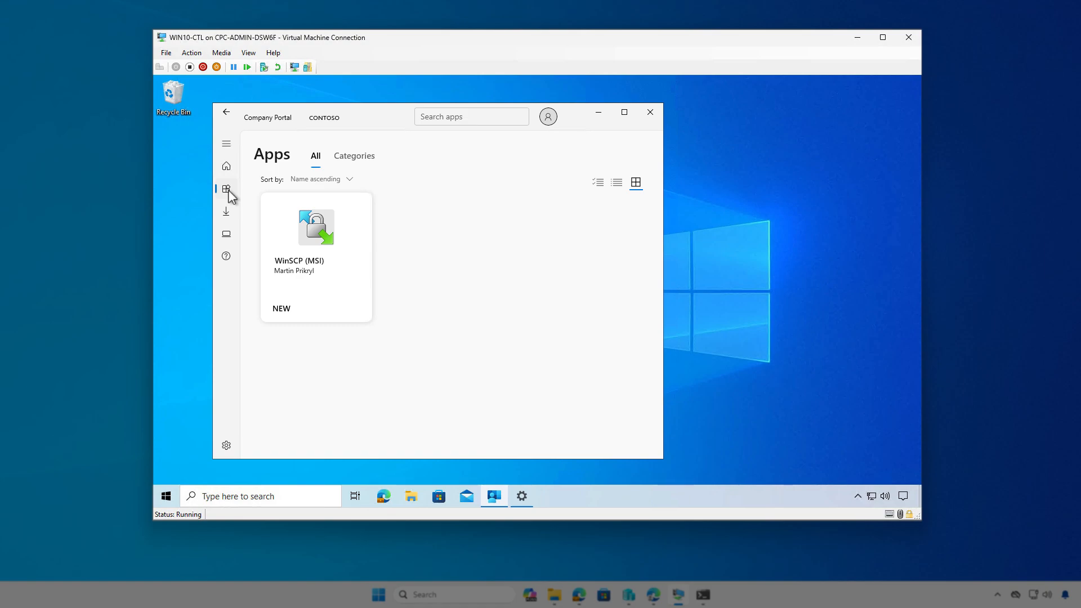
left_click(331, 279)
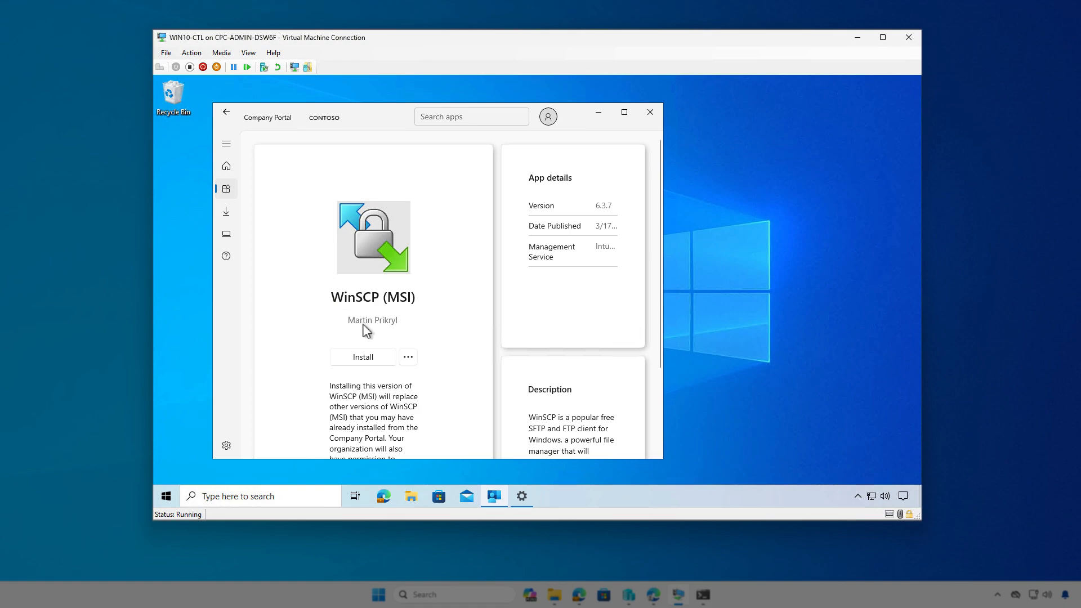
left_click(384, 360)
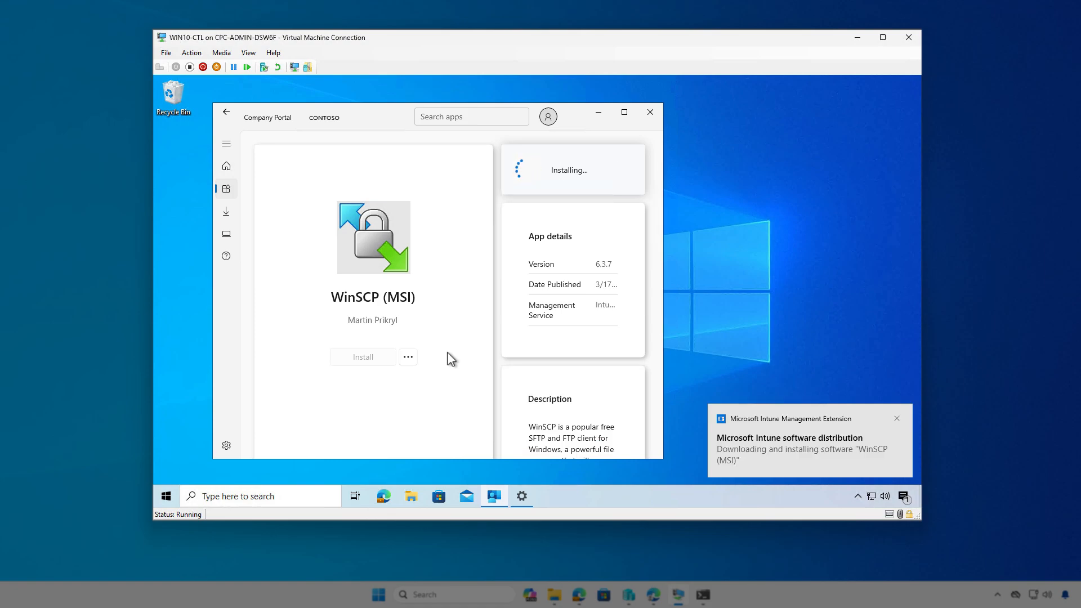
left_click(904, 496)
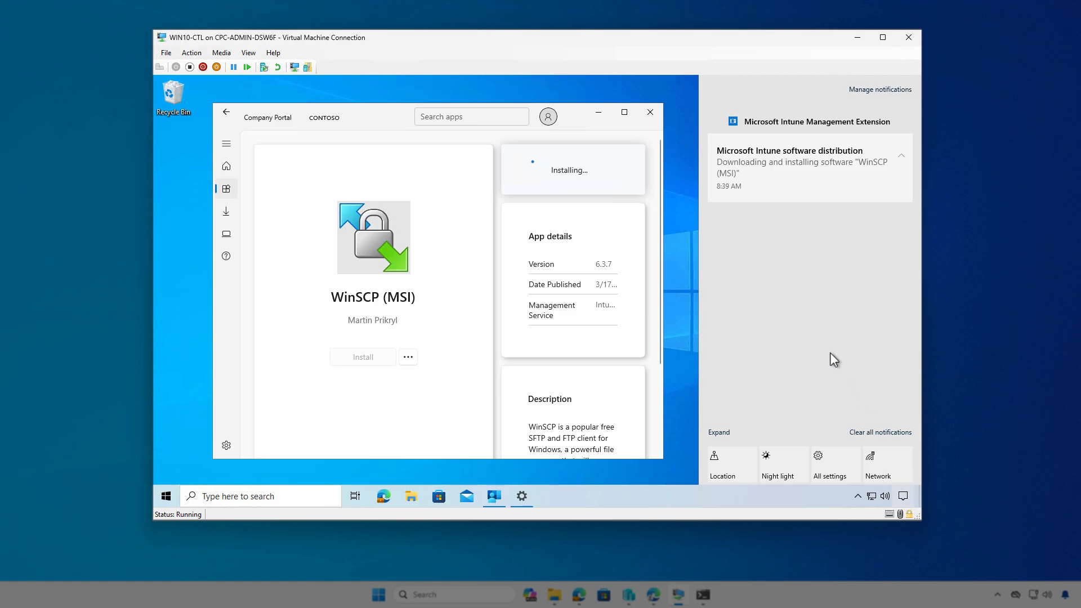